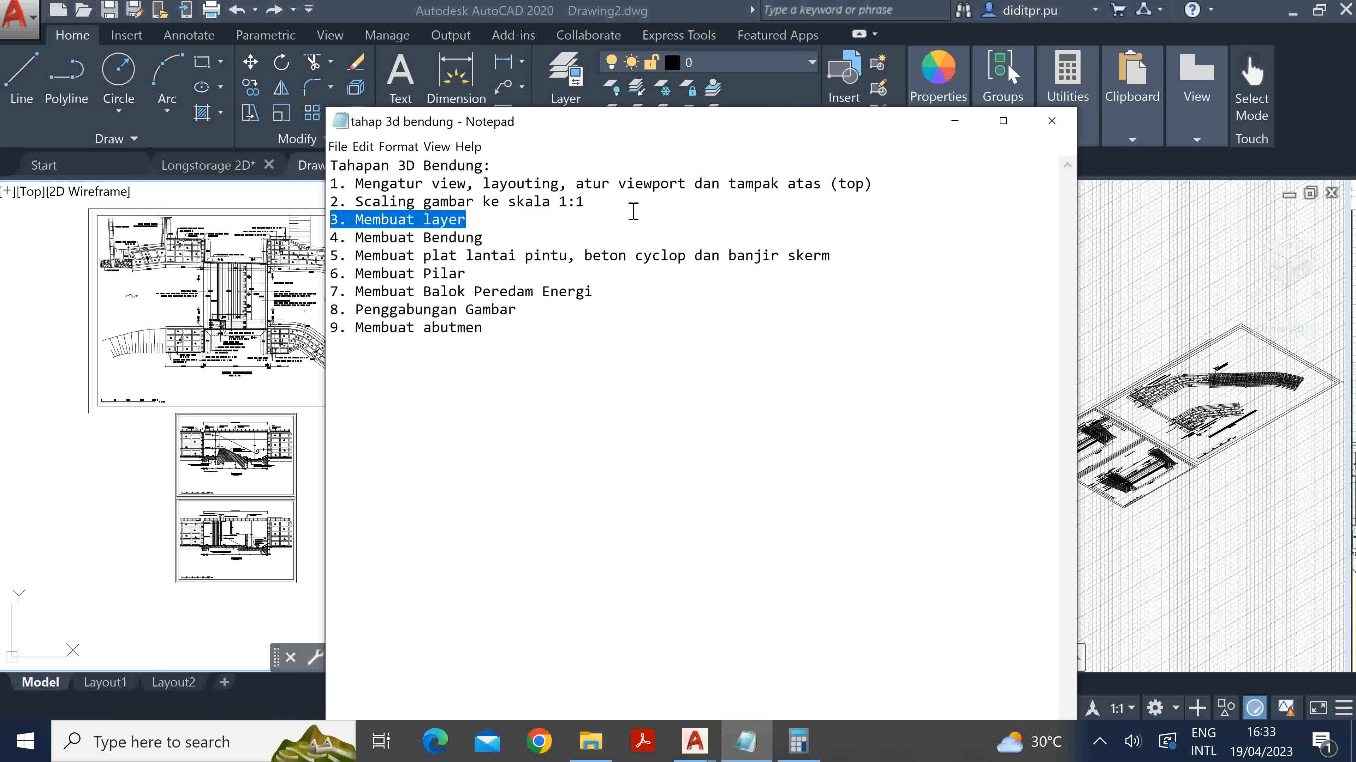
Switch from the Notepad notes to the Longstorage 2D drawing and turn on its Beton Cyclop Pintu Air layer.
left_click(955, 121)
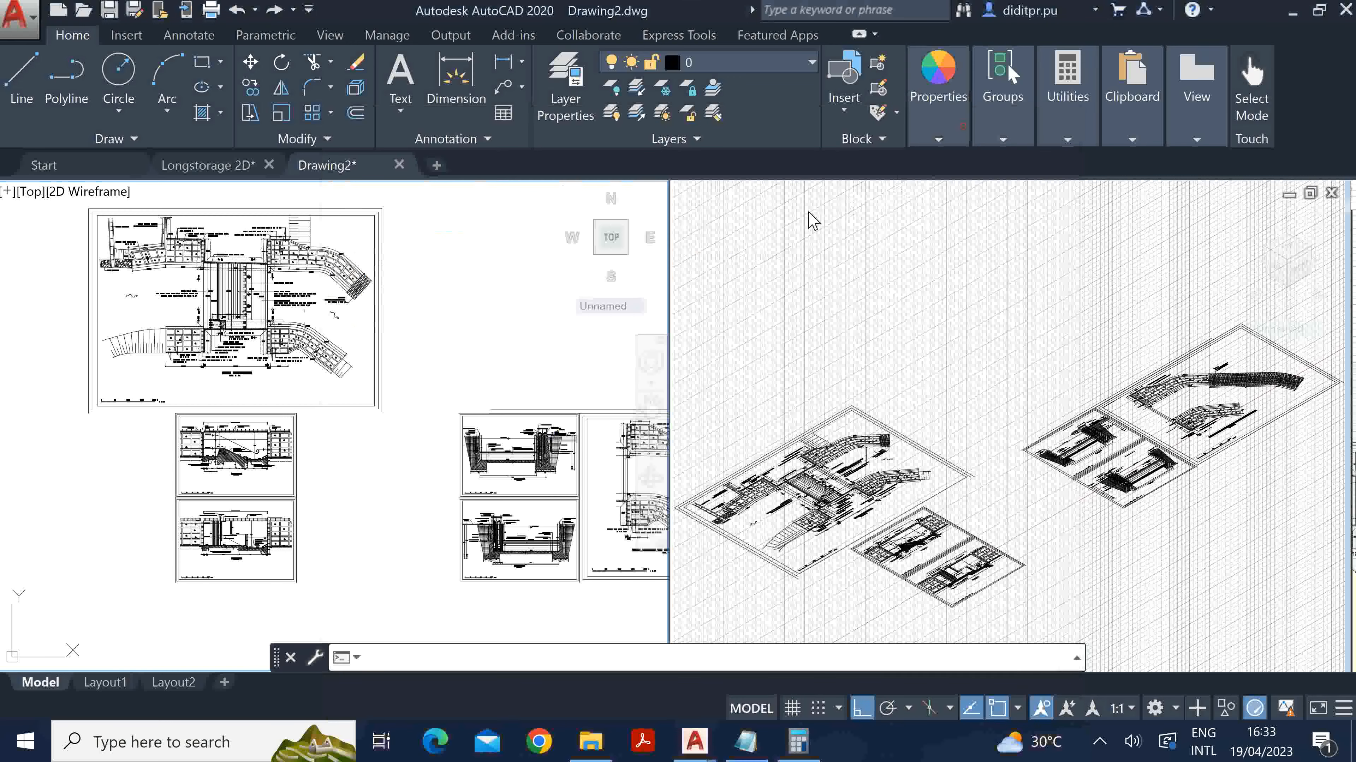
left_click(243, 166)
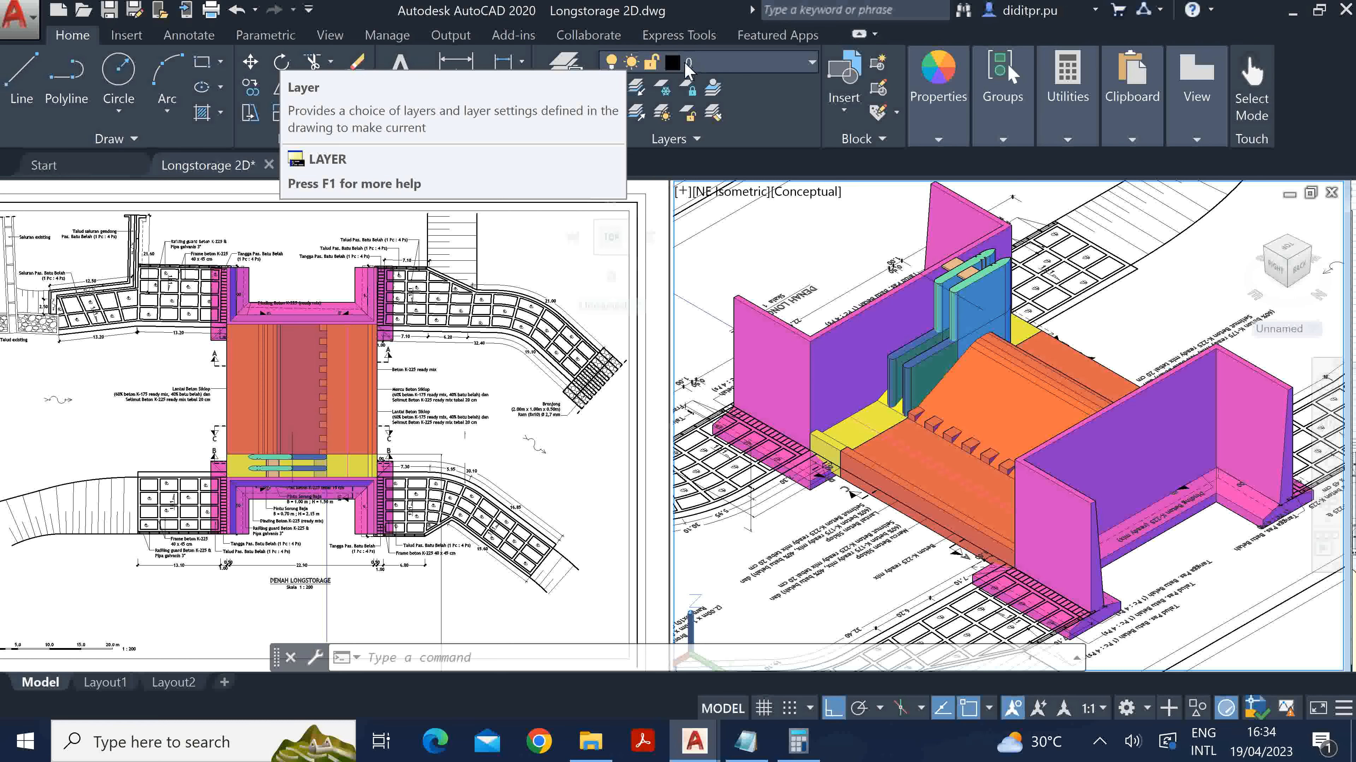
left_click(810, 63)
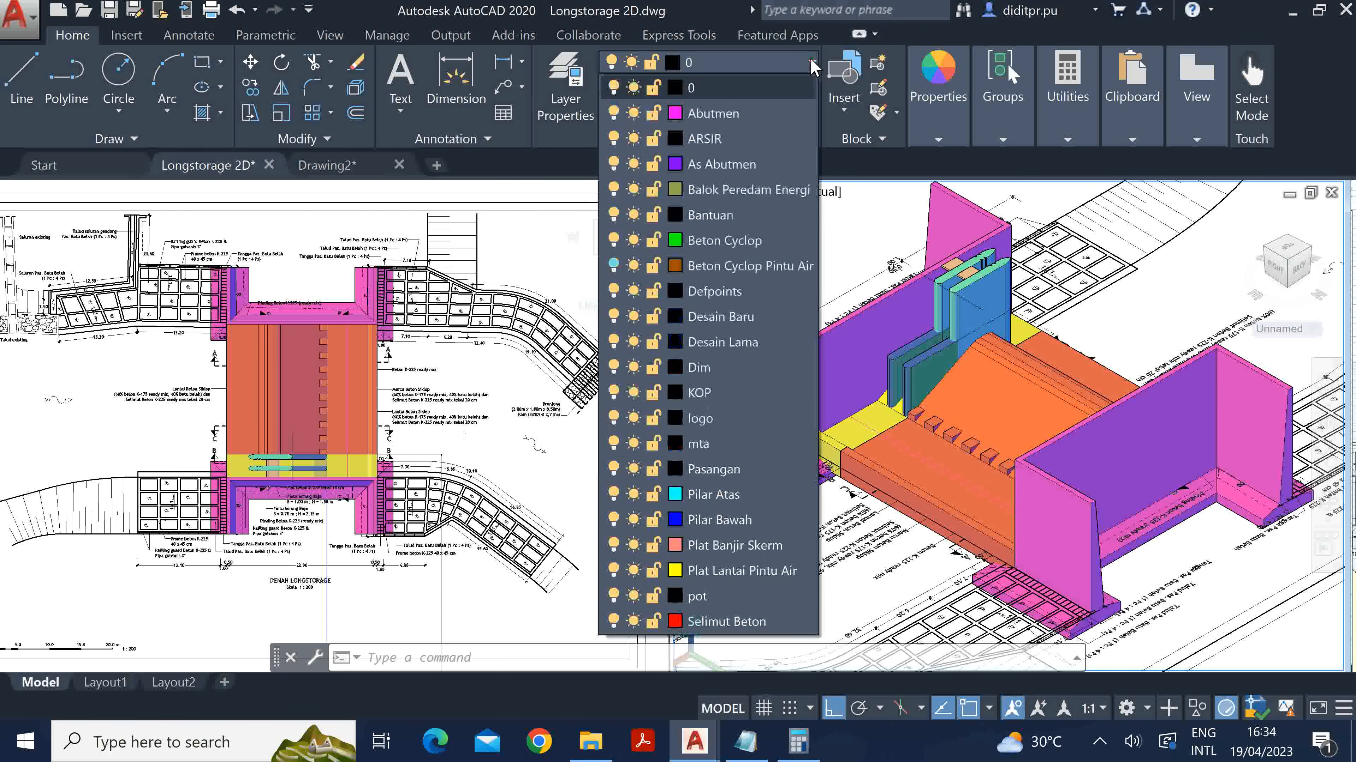
left_click(614, 266)
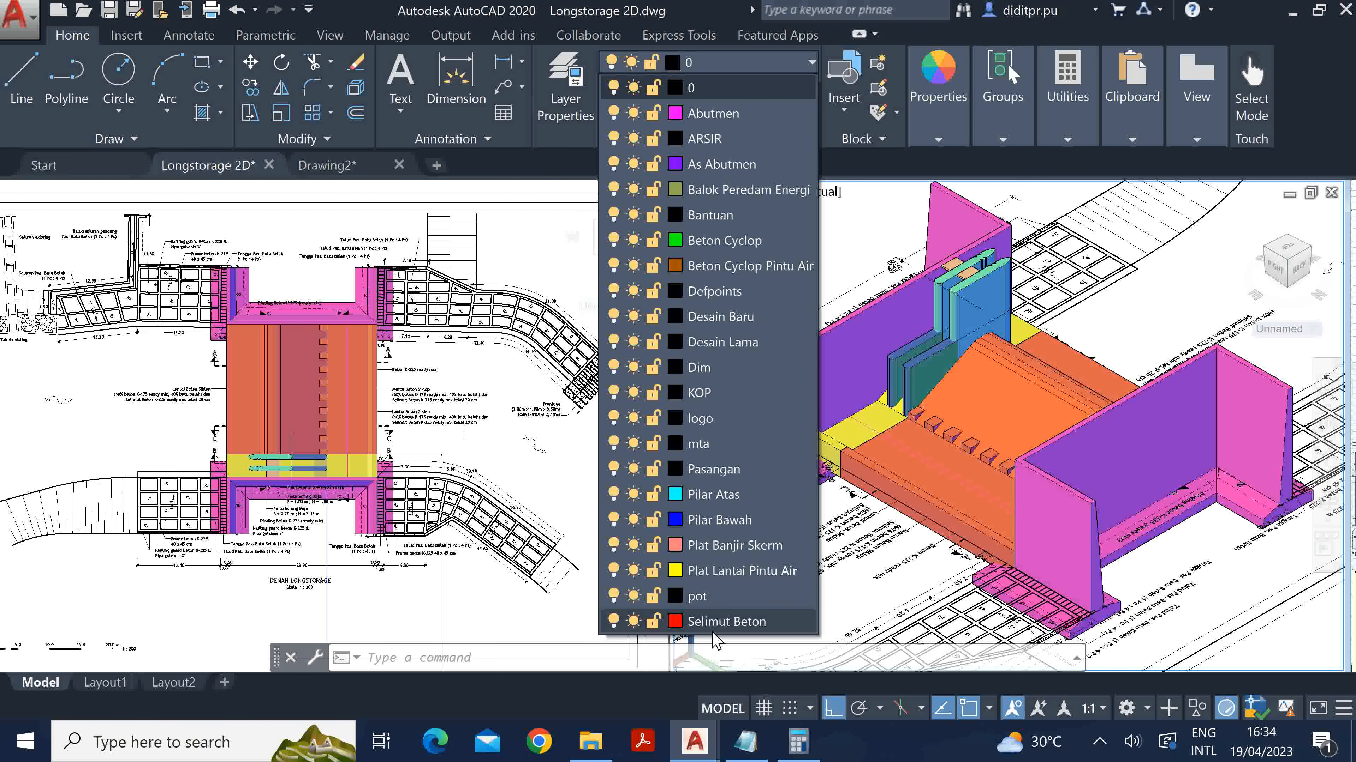
Return to the Drawing2 drawing.
left_click(353, 165)
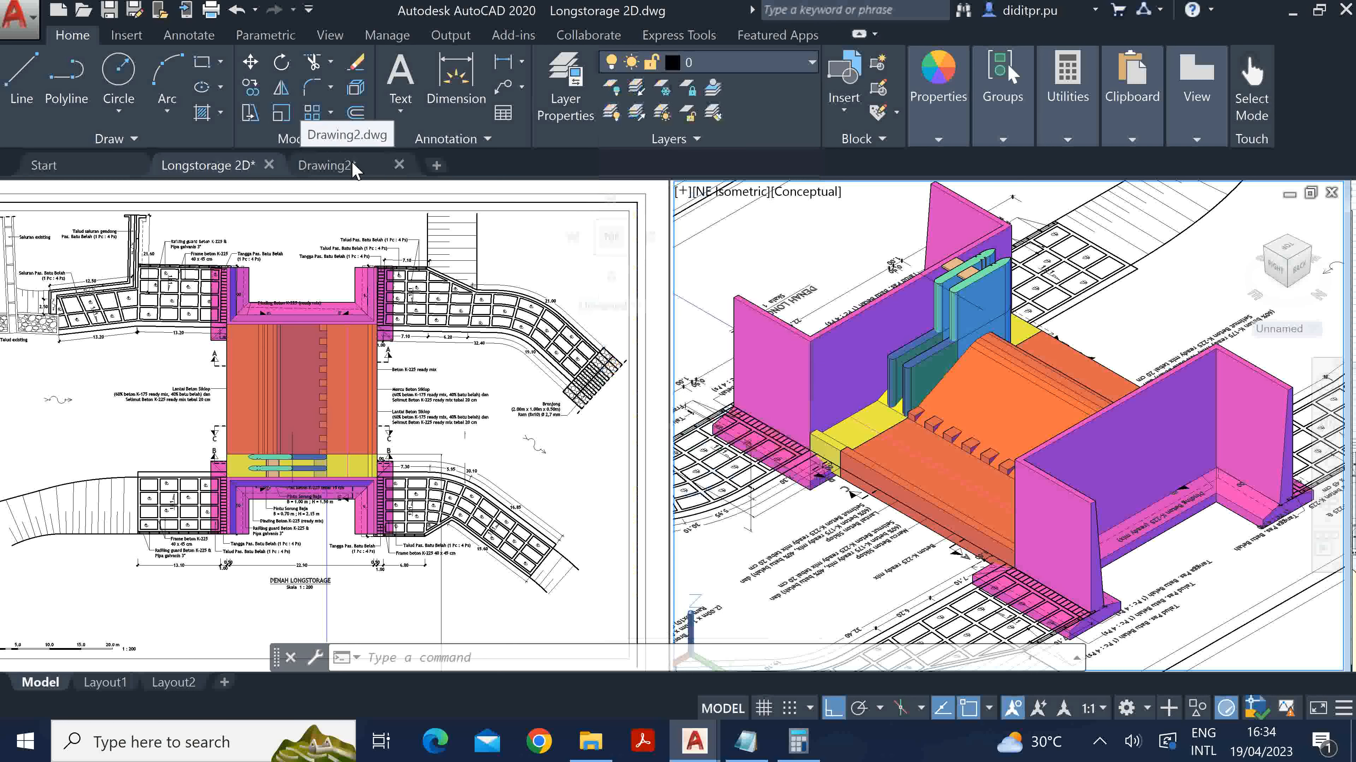
left_click(352, 162)
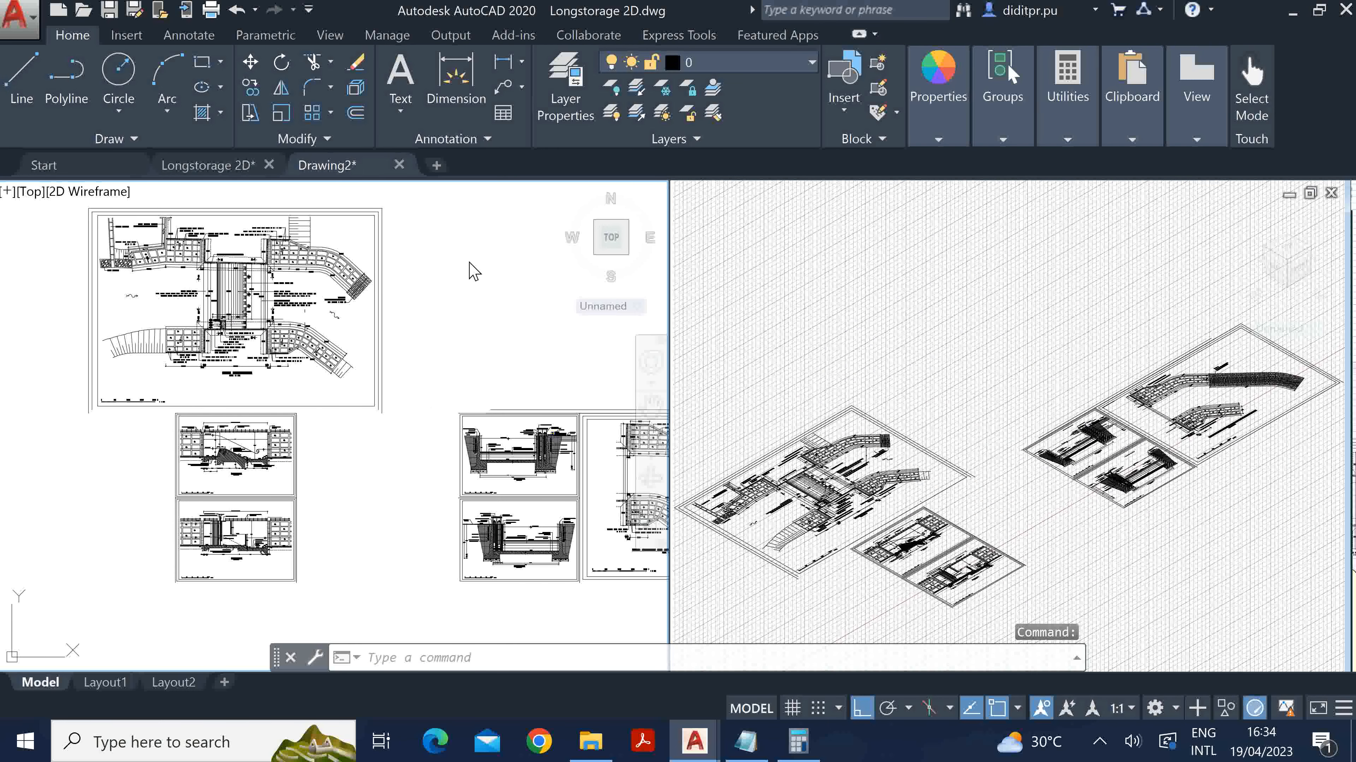
left_click(473, 282)
left_click(451, 317)
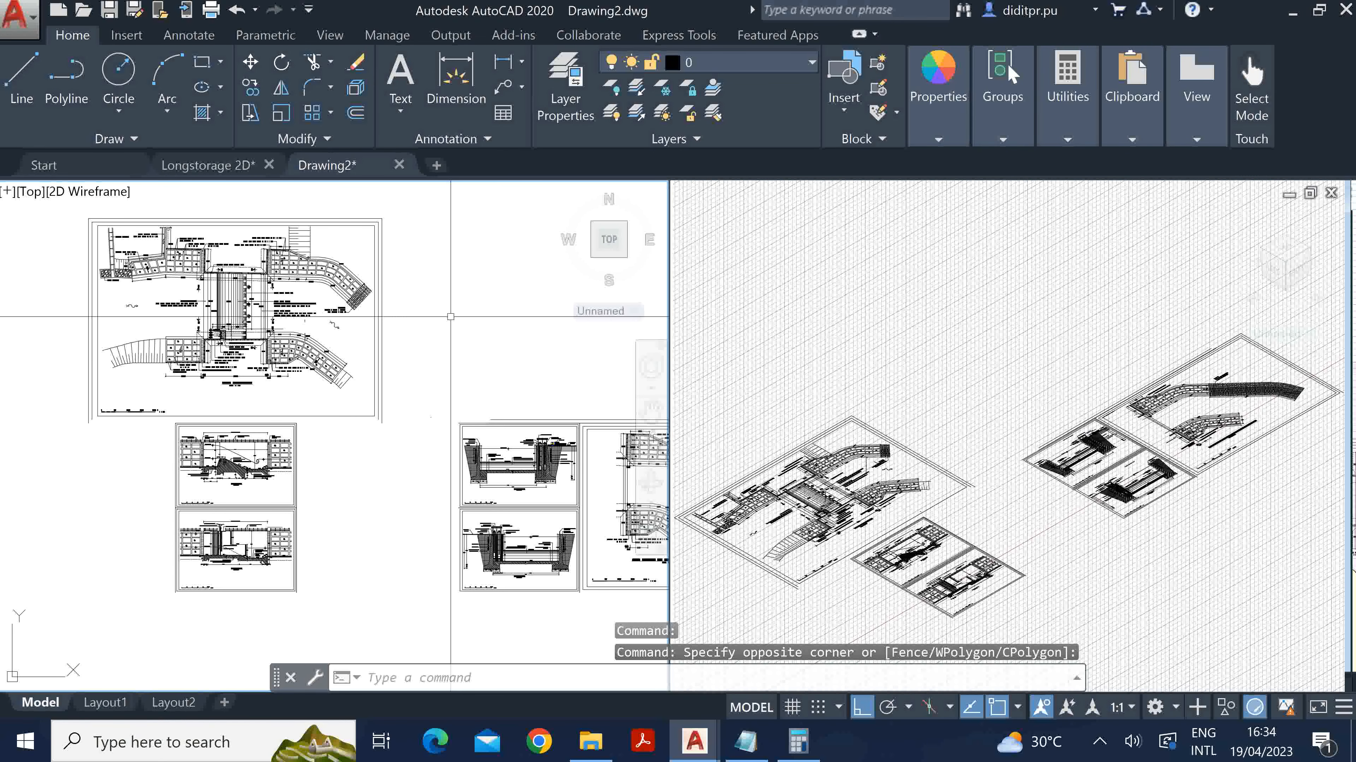
Examine the concrete cover in section A-A by highlighting the Selimut Beton label and the cover's outlines along the weir's downstream slope.
scroll(219, 304, "up", 4)
scroll(357, 419, "down", 5)
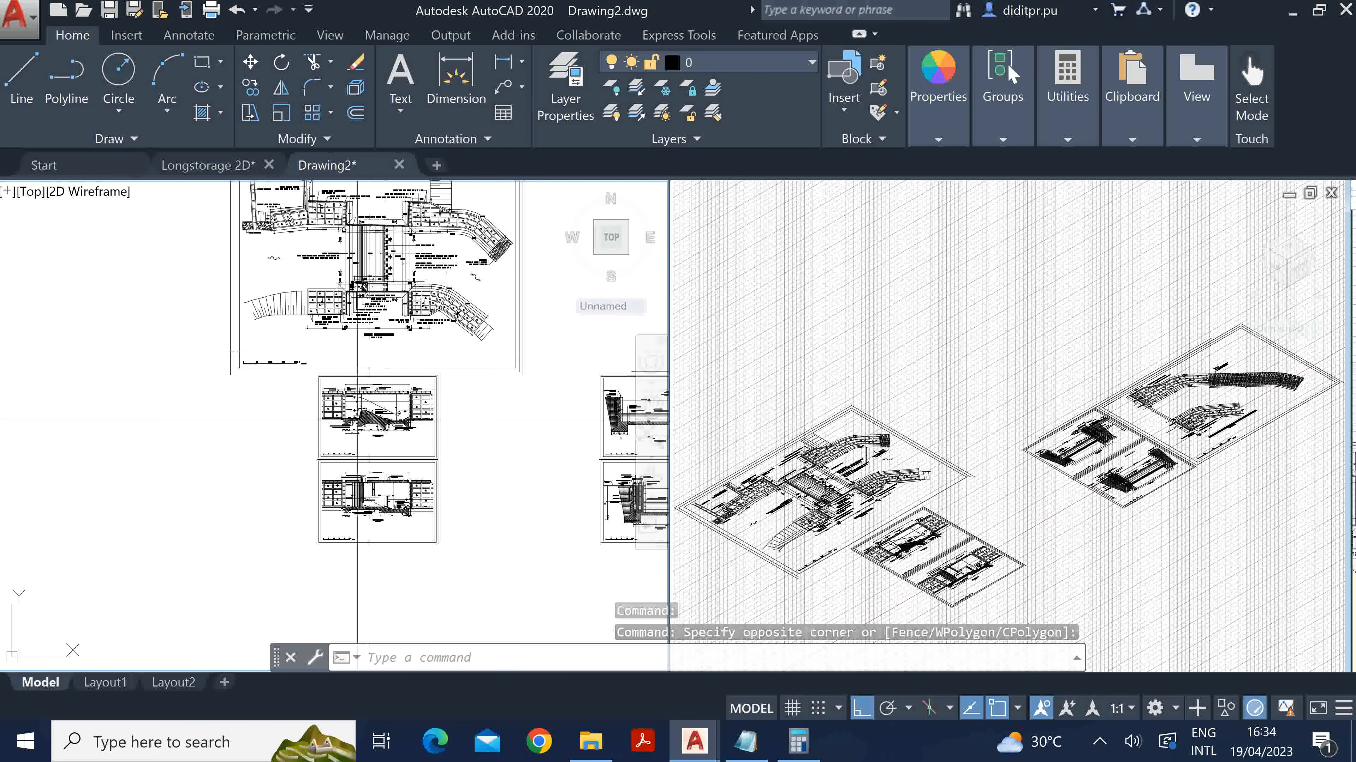
scroll(357, 419, "up", 5)
scroll(402, 376, "up", 4)
middle_click_drag(416, 399, 360, 348)
scroll(434, 374, "up", 3)
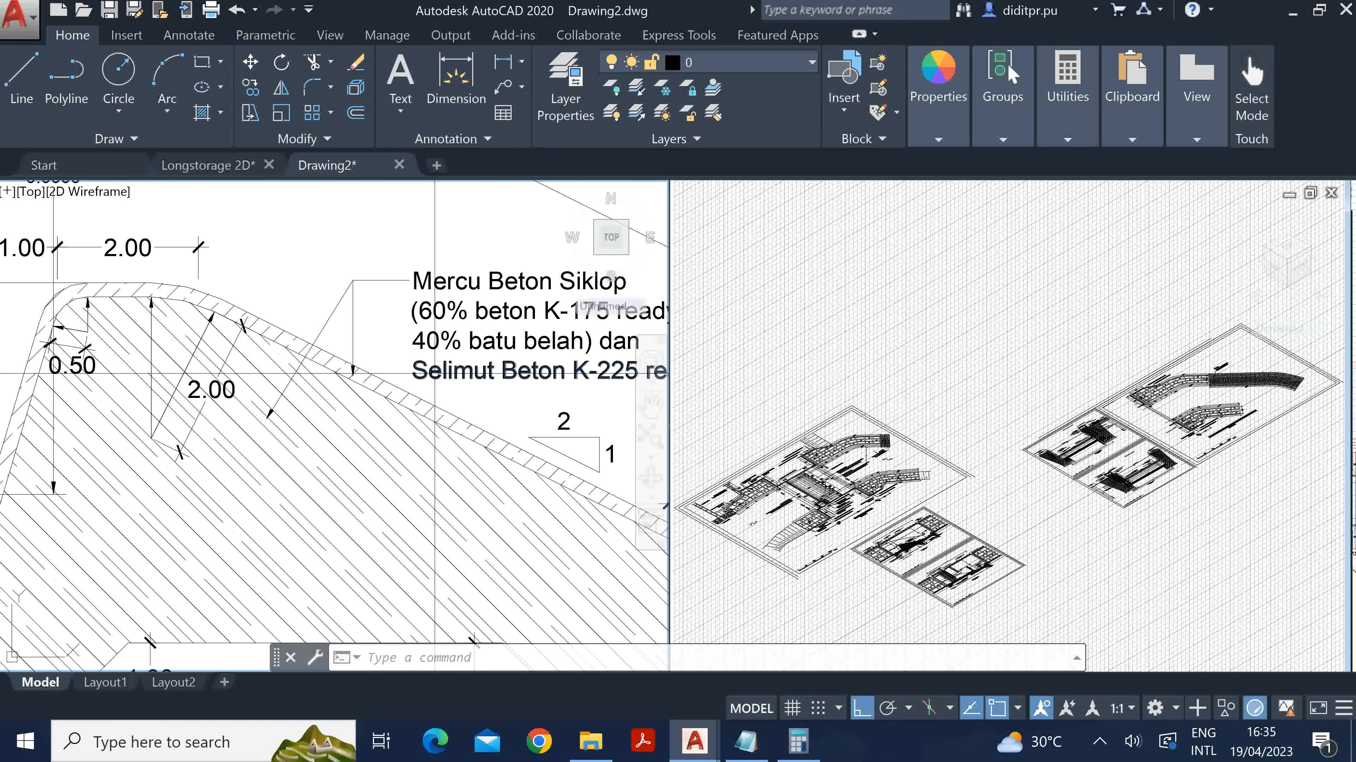
left_click(435, 373)
scroll(435, 374, "down", 3)
scroll(430, 374, "up", 3)
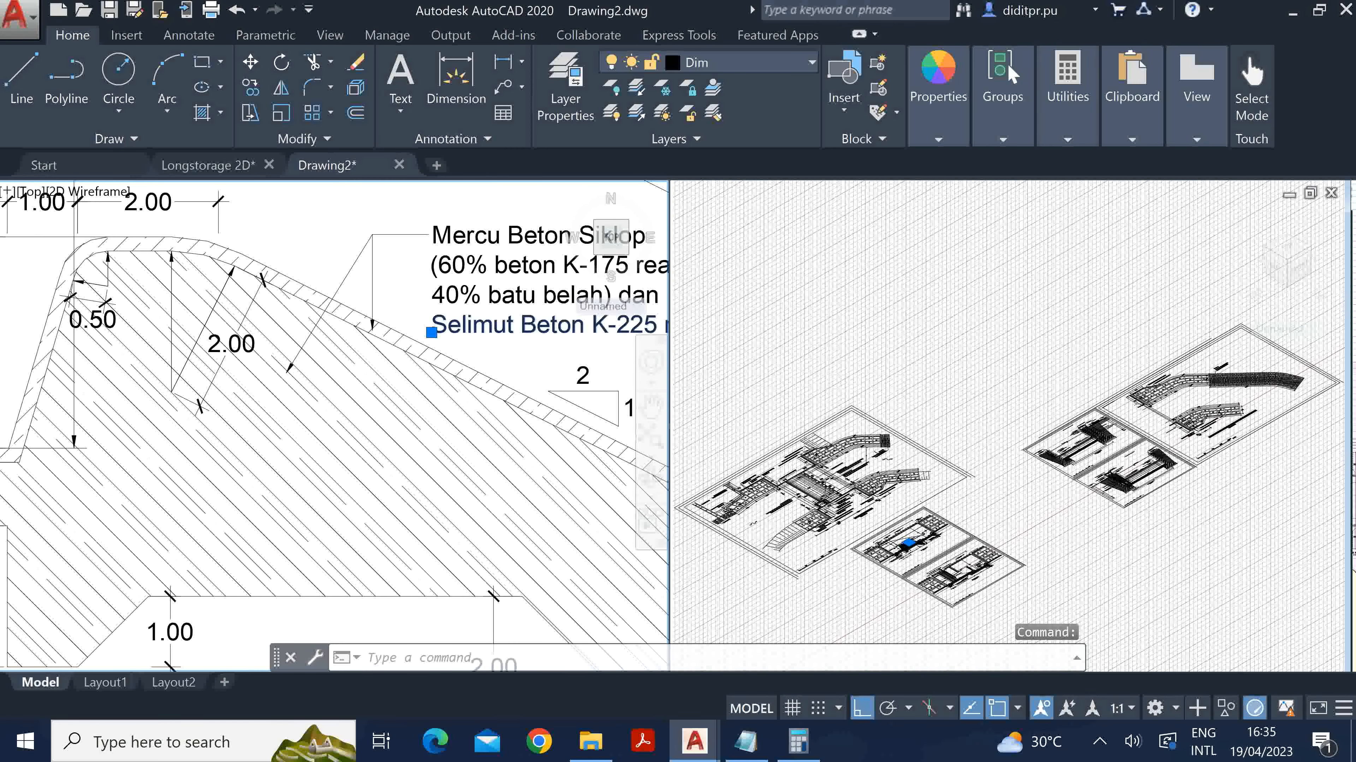
scroll(435, 373, "up", 2)
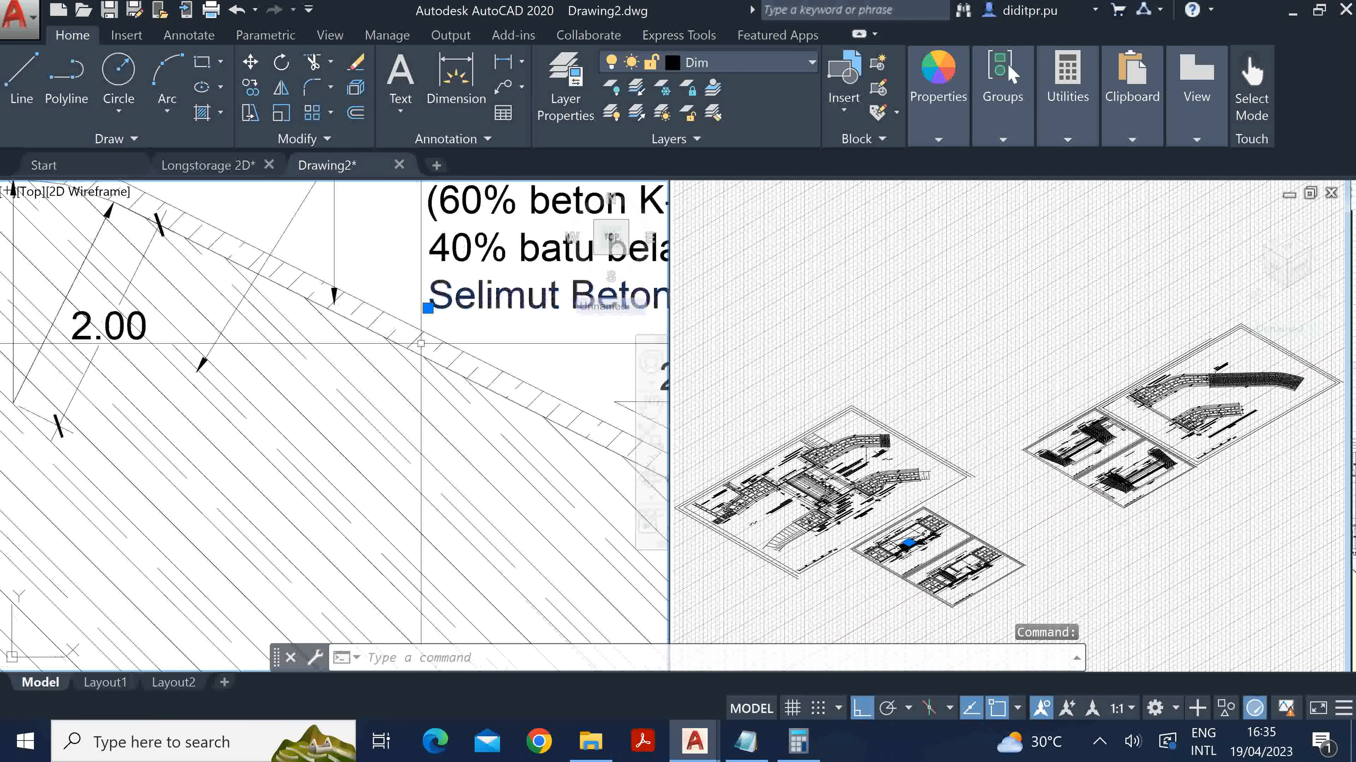
left_click(404, 321)
left_click(403, 321)
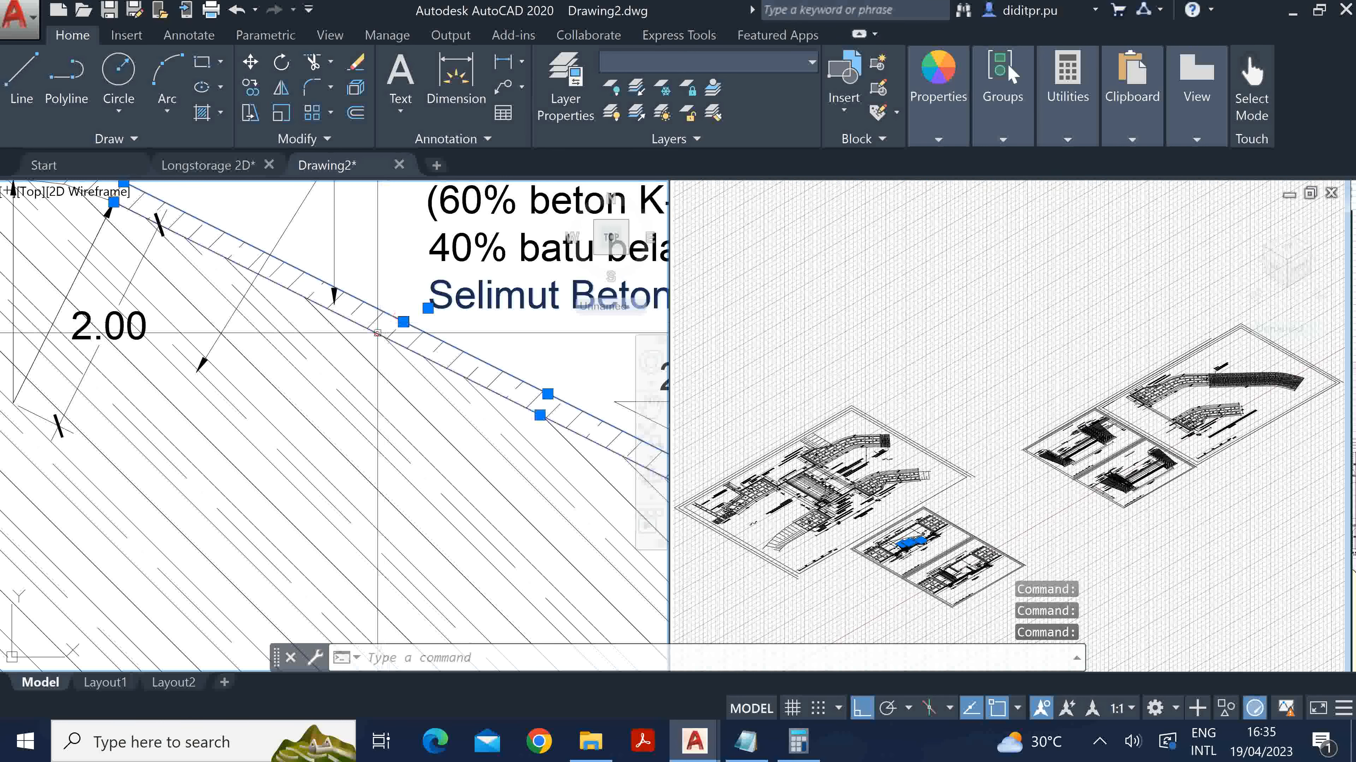
scroll(328, 325, "down", 4)
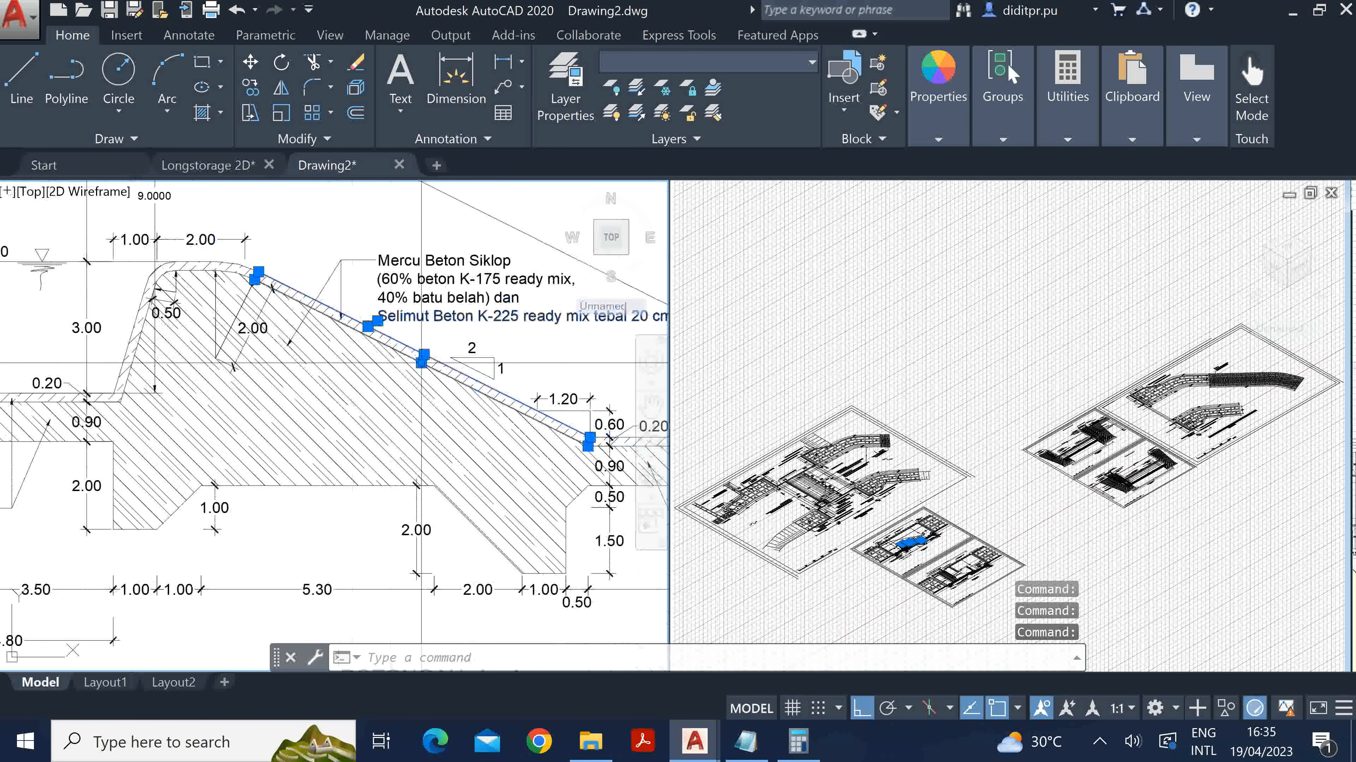
middle_click_drag(459, 354, 373, 360)
scroll(598, 313, "up", 2)
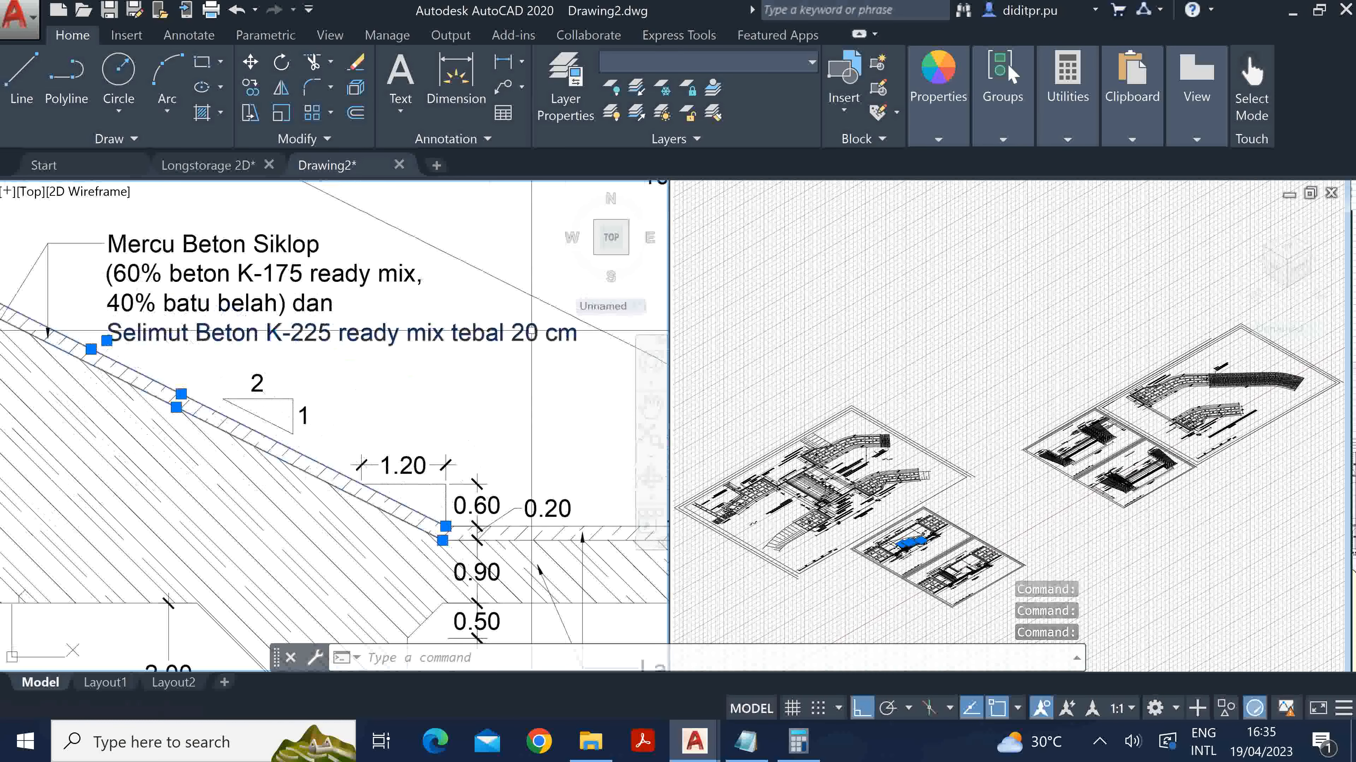
scroll(599, 314, "down", 2)
scroll(272, 343, "up", 4)
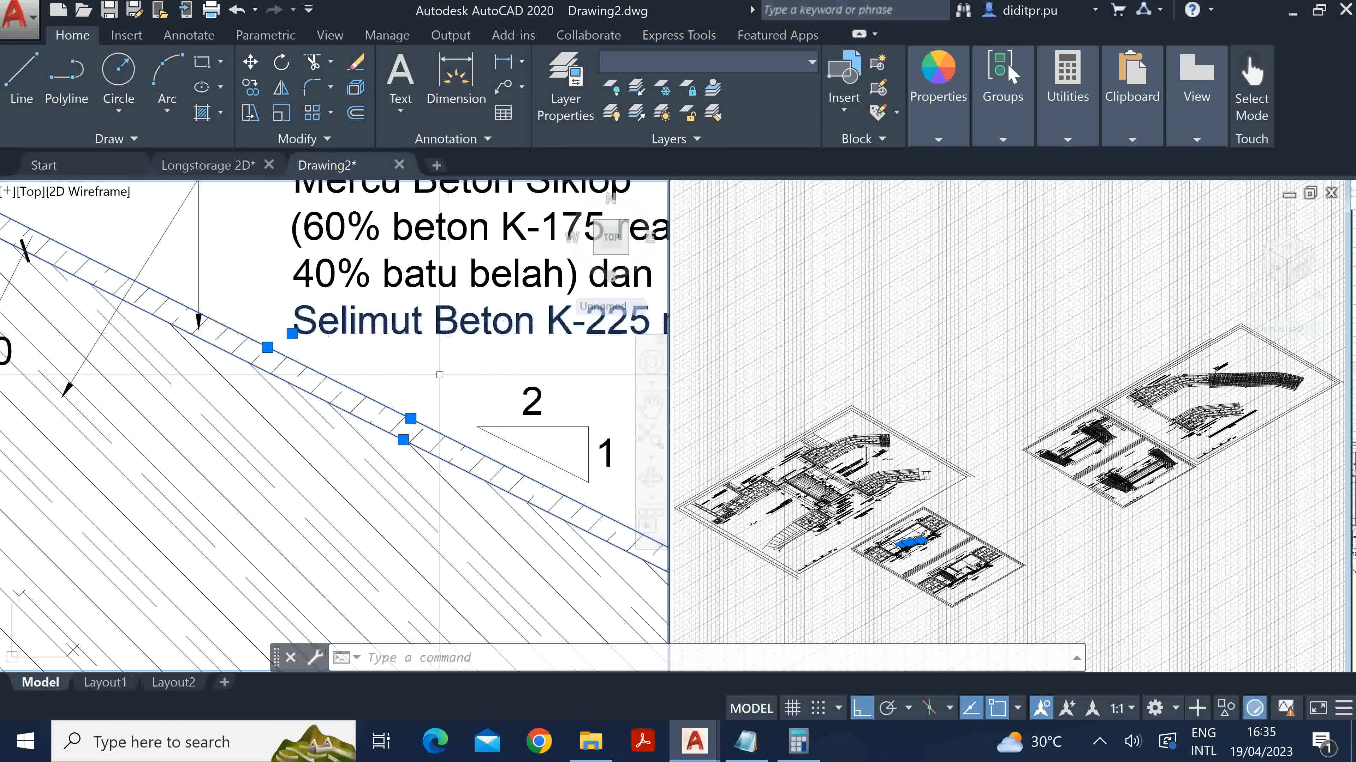
scroll(500, 323, "down", 5)
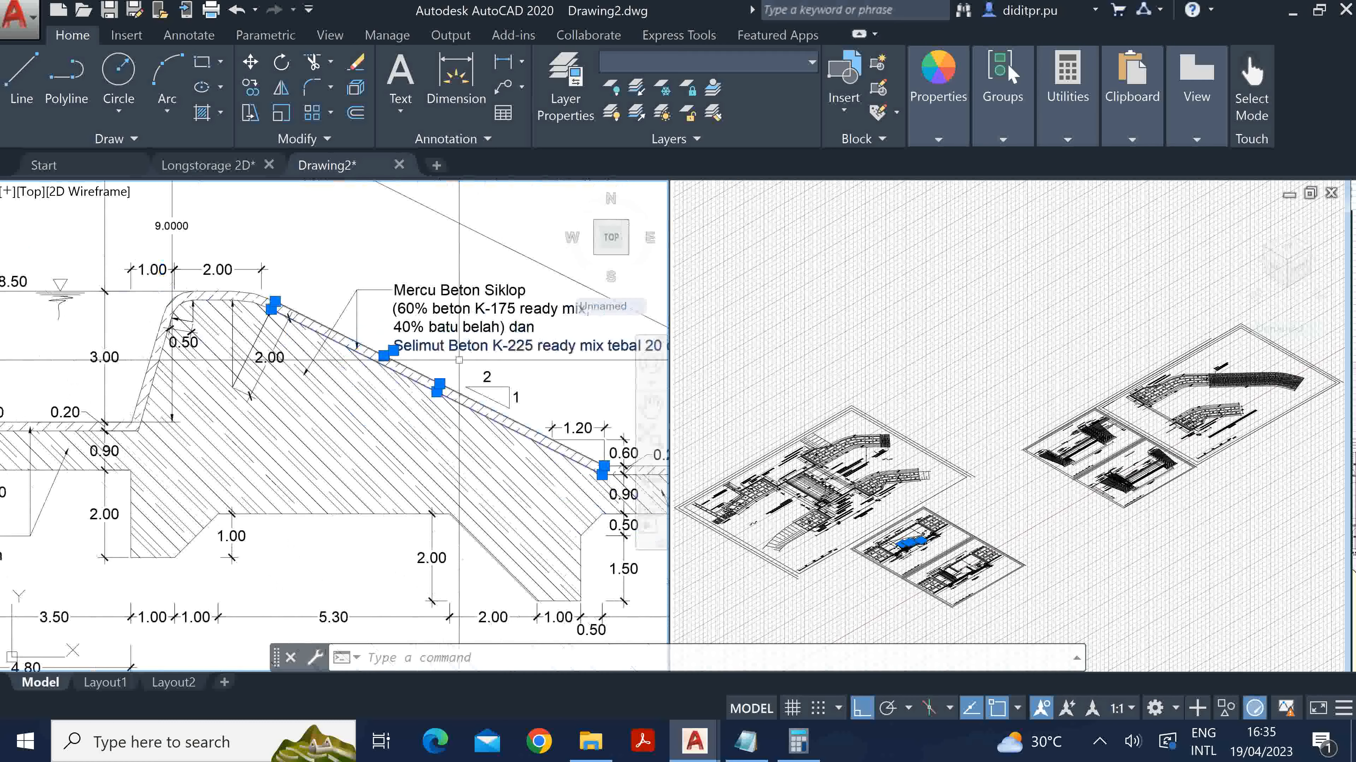
Highlight the Mercu Beton Siklop label and the hatch lines in the weir body of section A-A, and clear the selection.
left_click(415, 287)
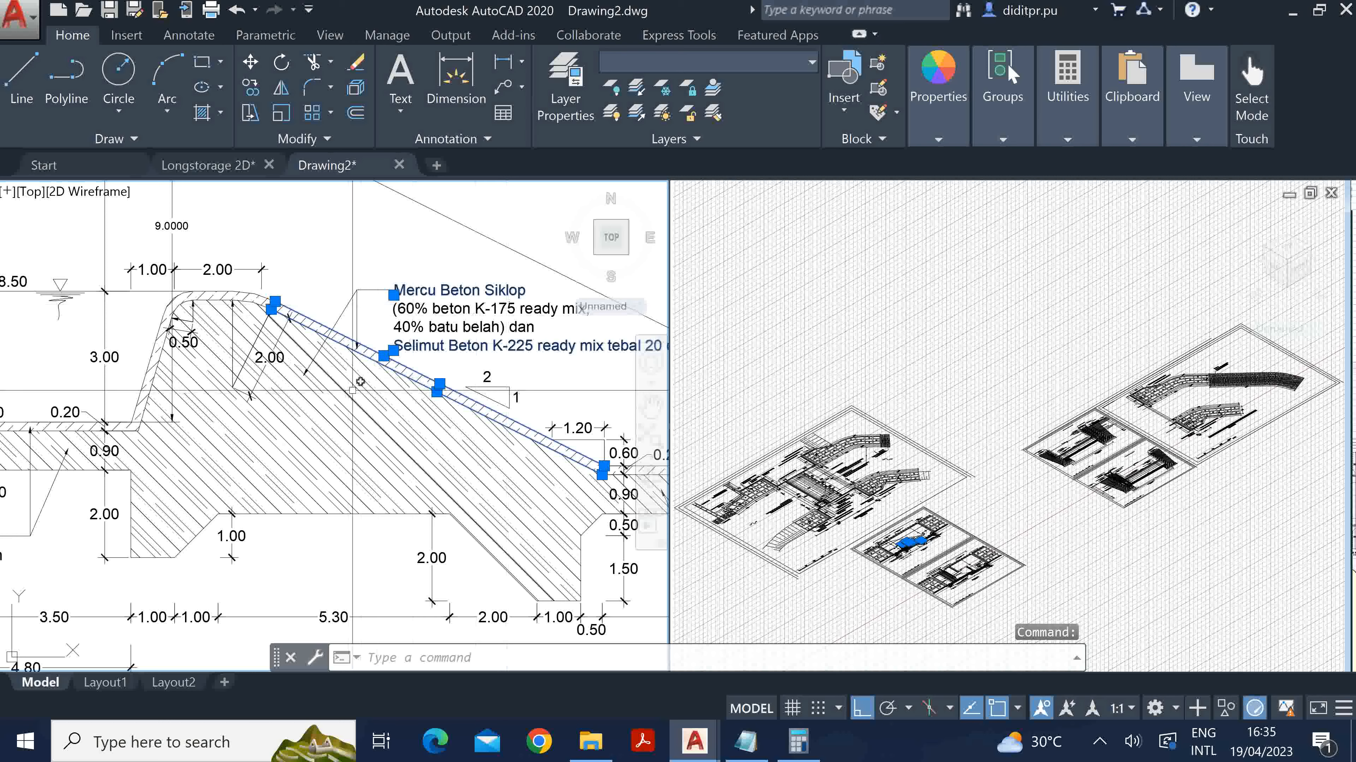
scroll(361, 394, "up", 2)
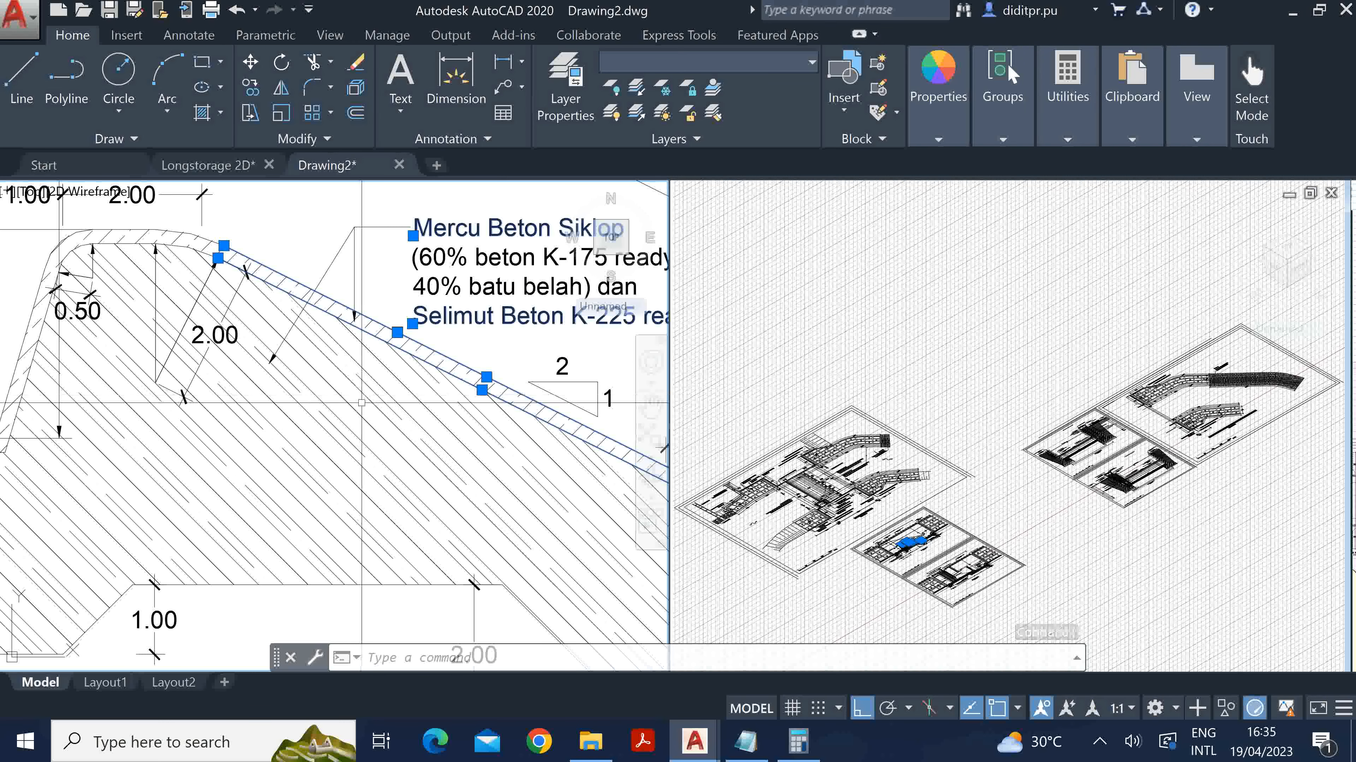
left_click(362, 407)
left_click(116, 521)
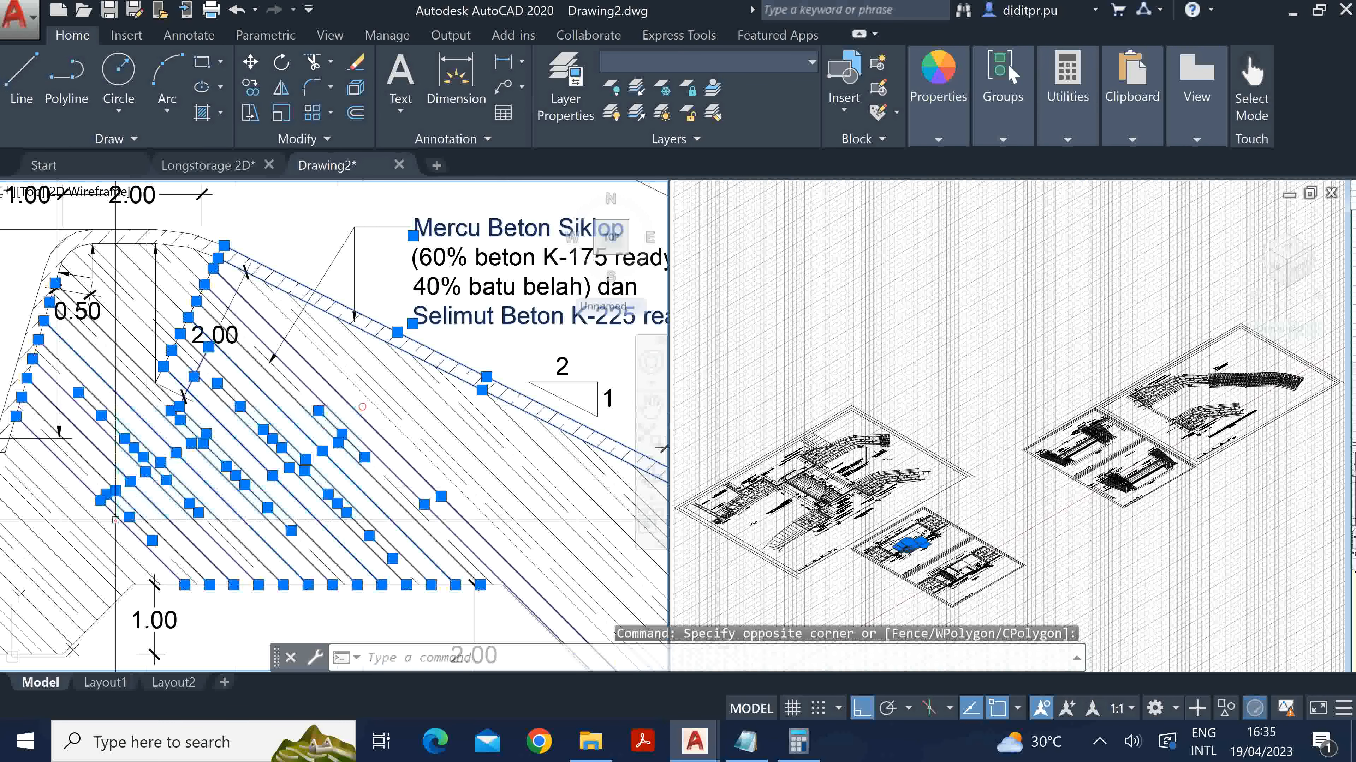
scroll(380, 312, "down", 4)
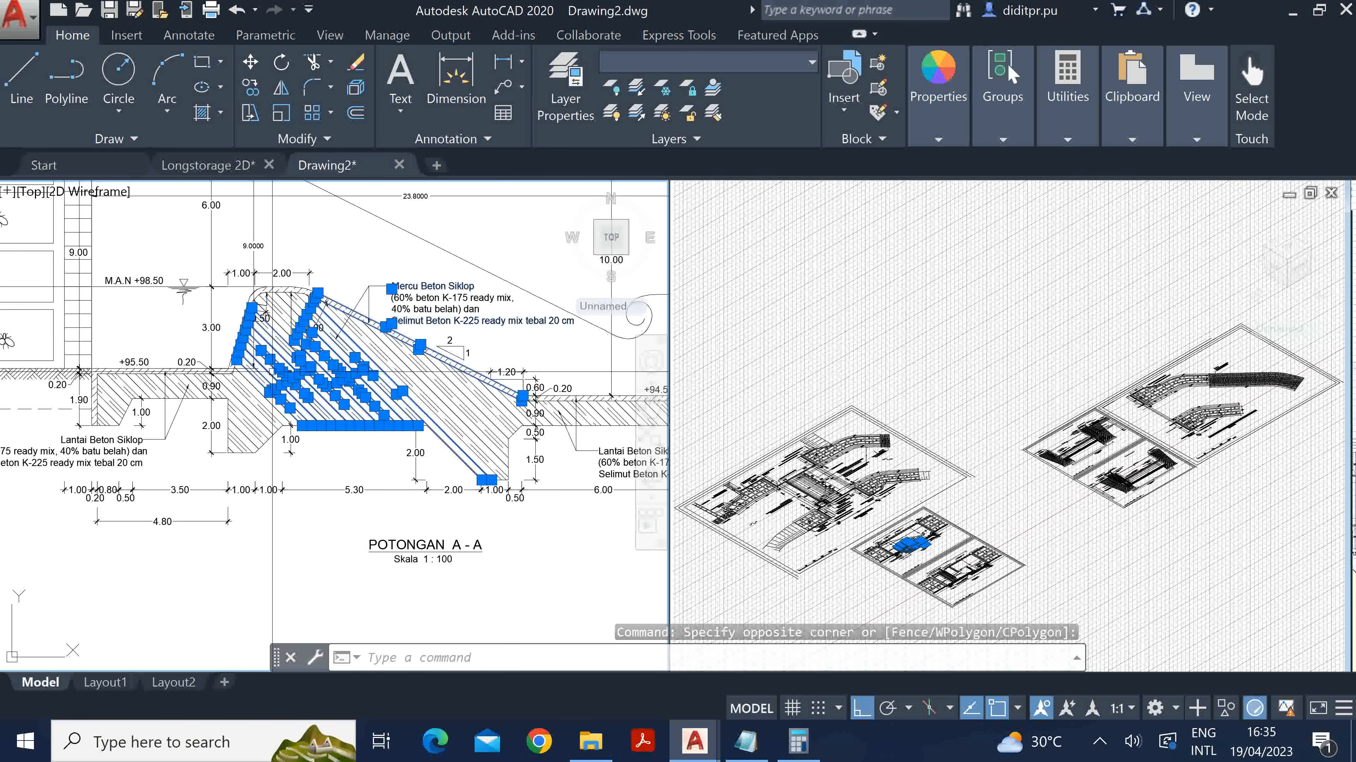
key("Escape")
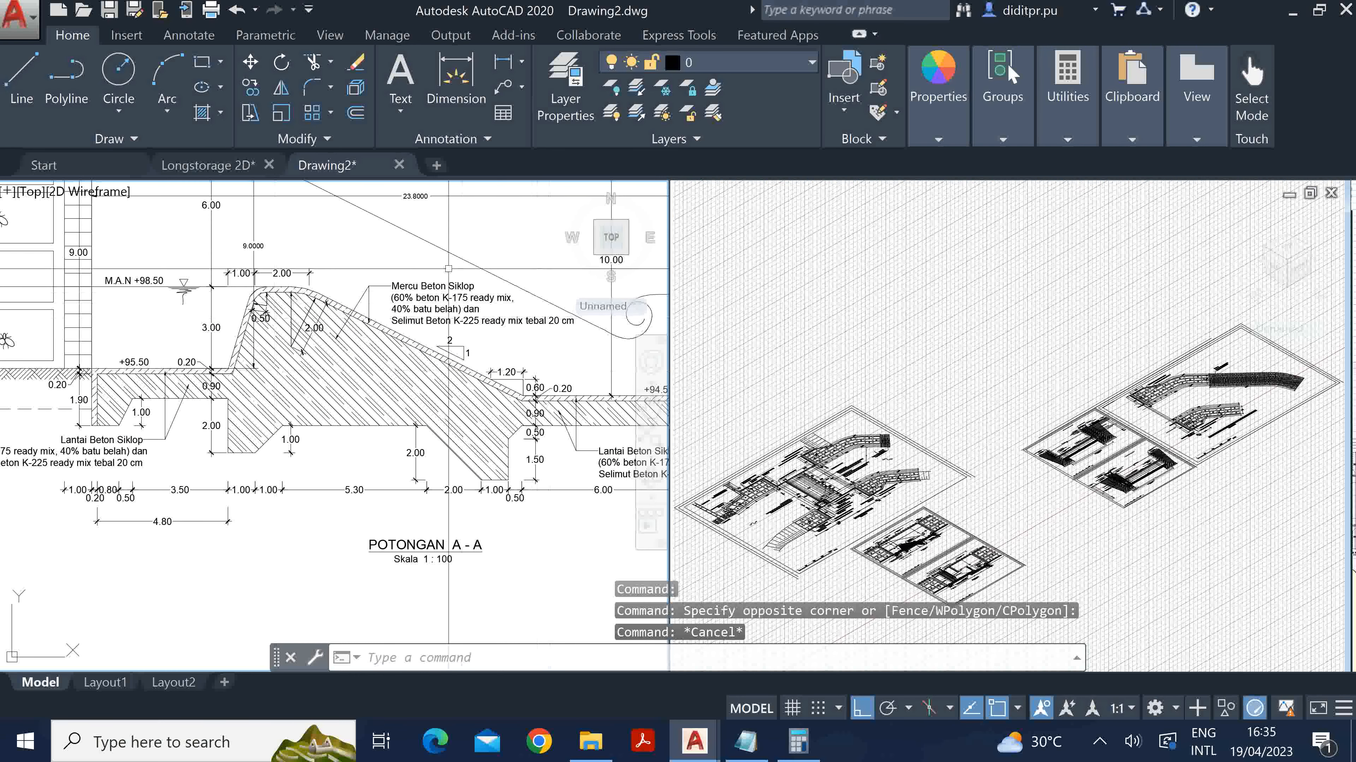
Inspect the upper and lower pillar parts in section B-B by highlighting their lines, and clear the selection.
scroll(310, 404, "down", 6)
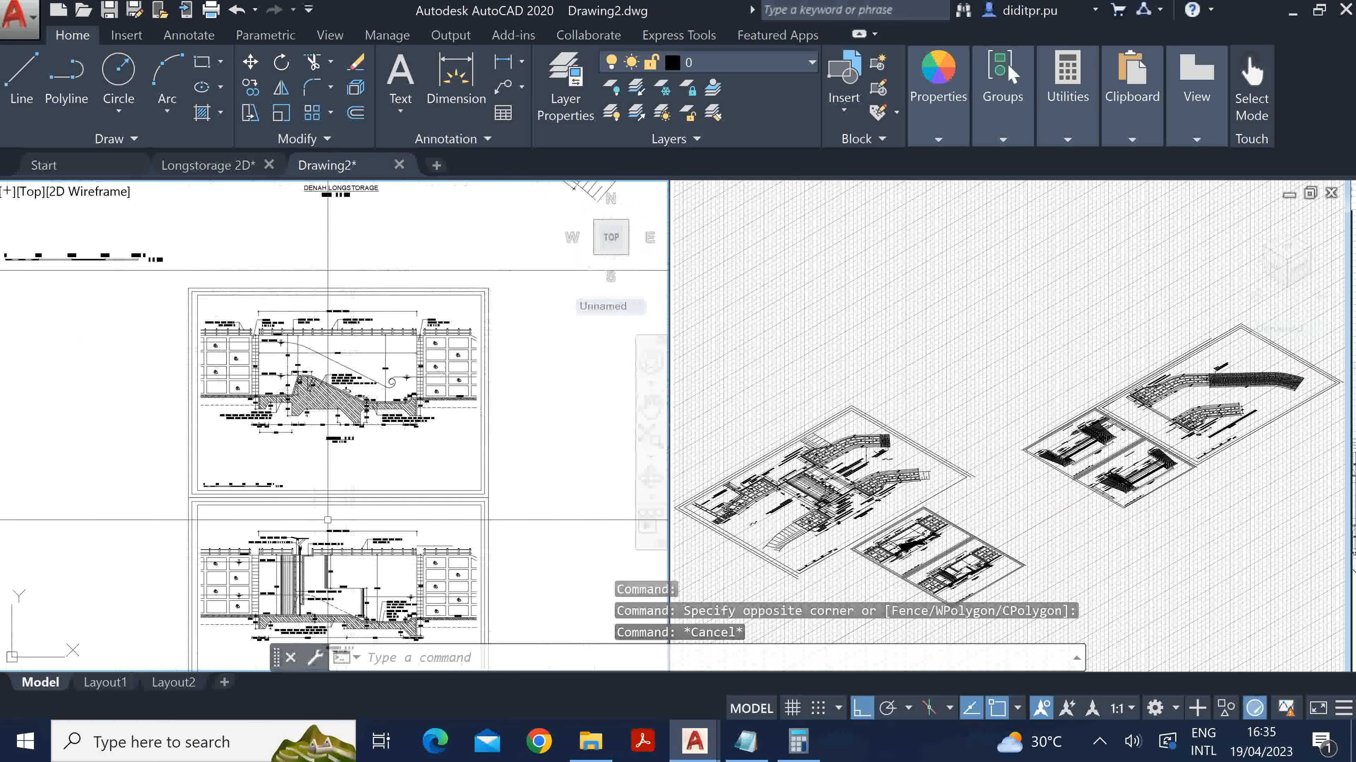
scroll(336, 582, "up", 4)
middle_click_drag(343, 576, 404, 457)
scroll(402, 459, "up", 2)
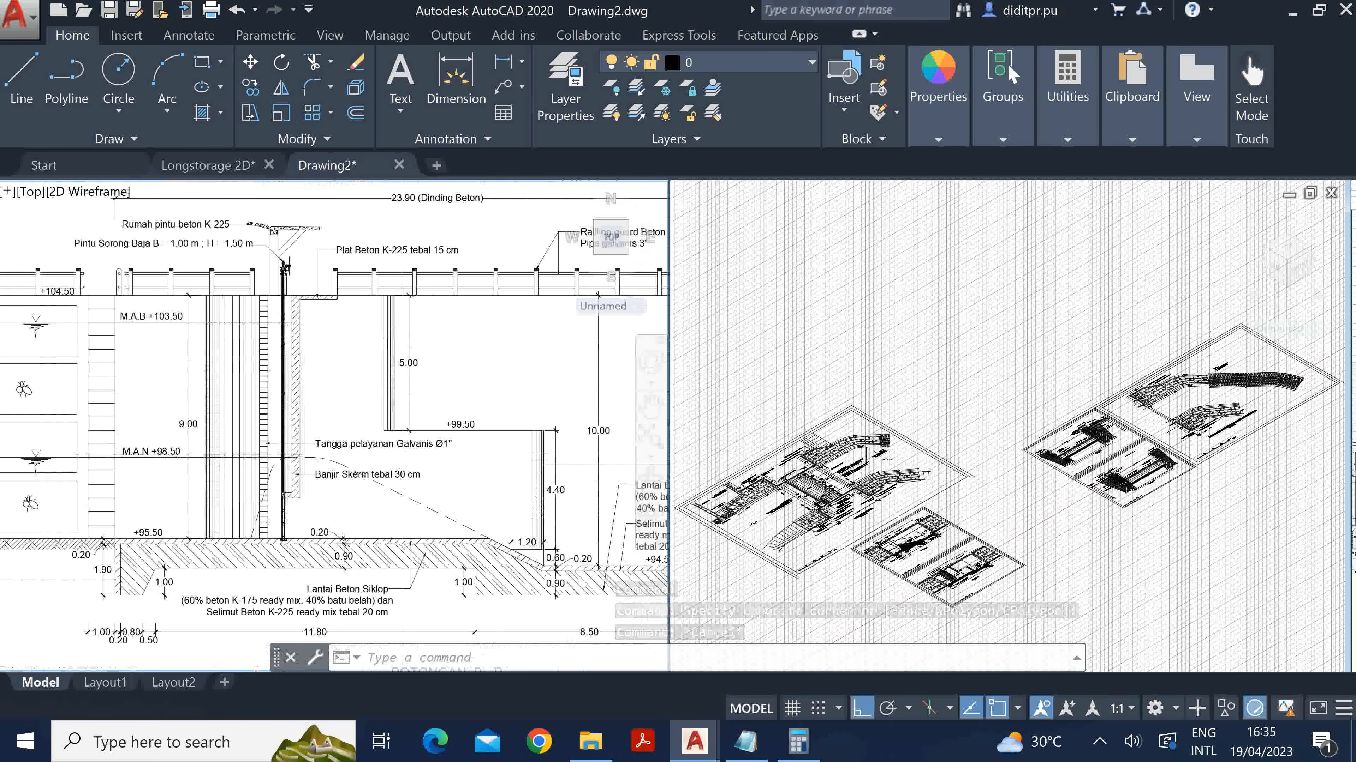
scroll(390, 335, "down", 1)
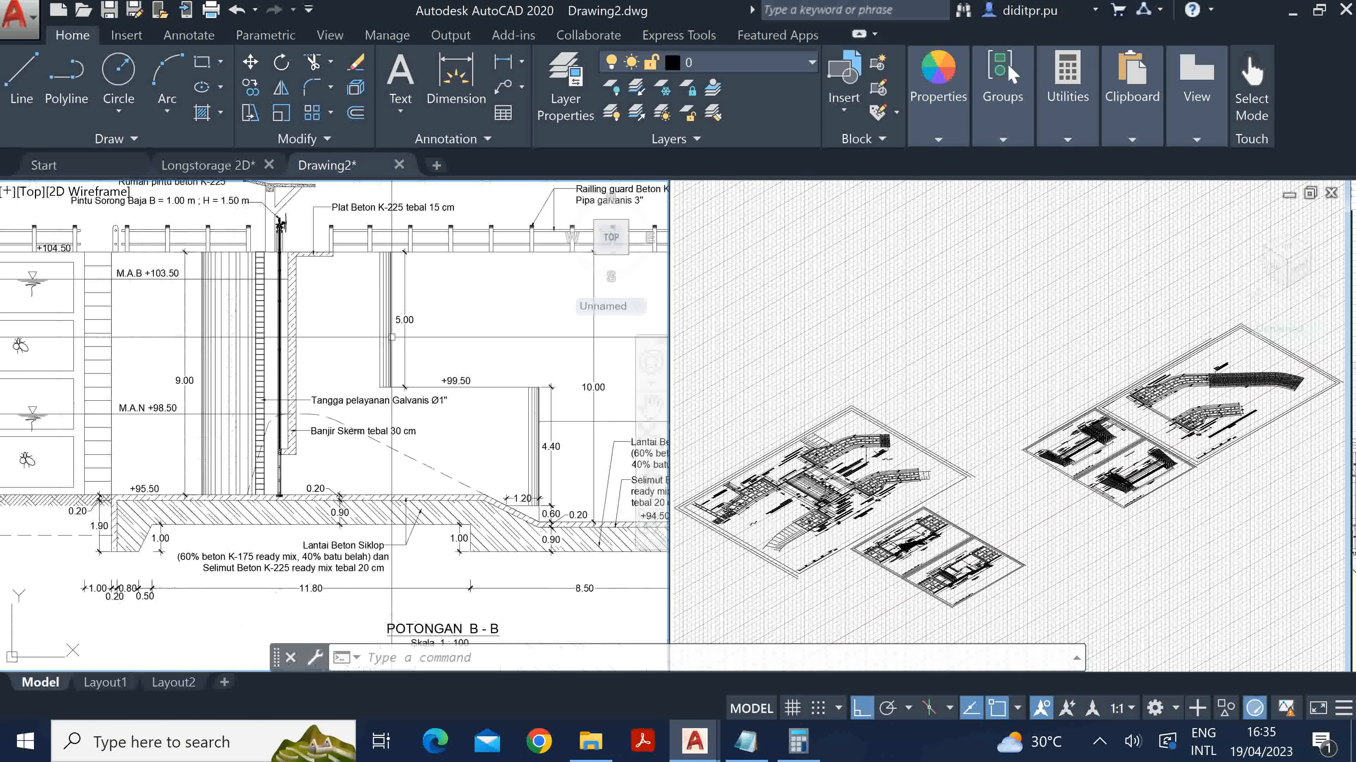
left_click(396, 298)
left_click(343, 316)
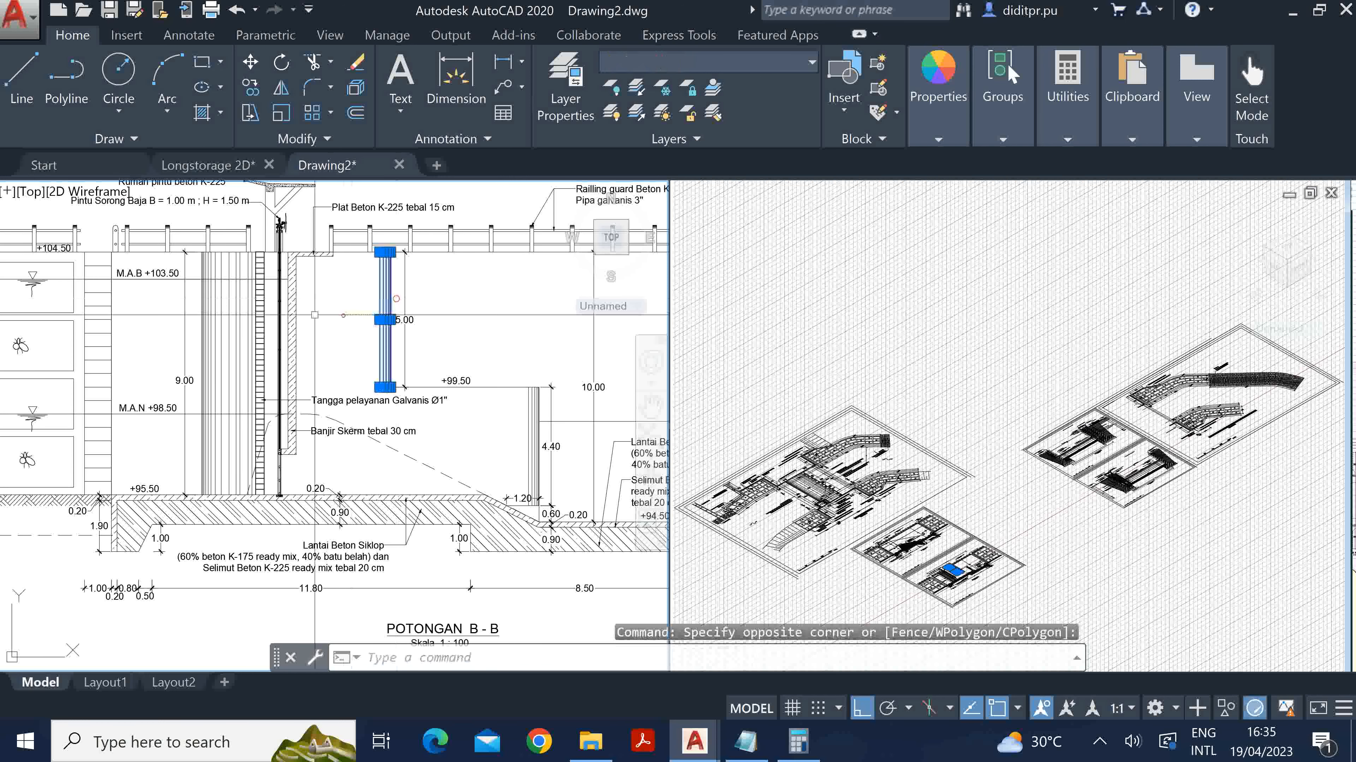
left_click(531, 362)
left_click(508, 419)
key("Escape")
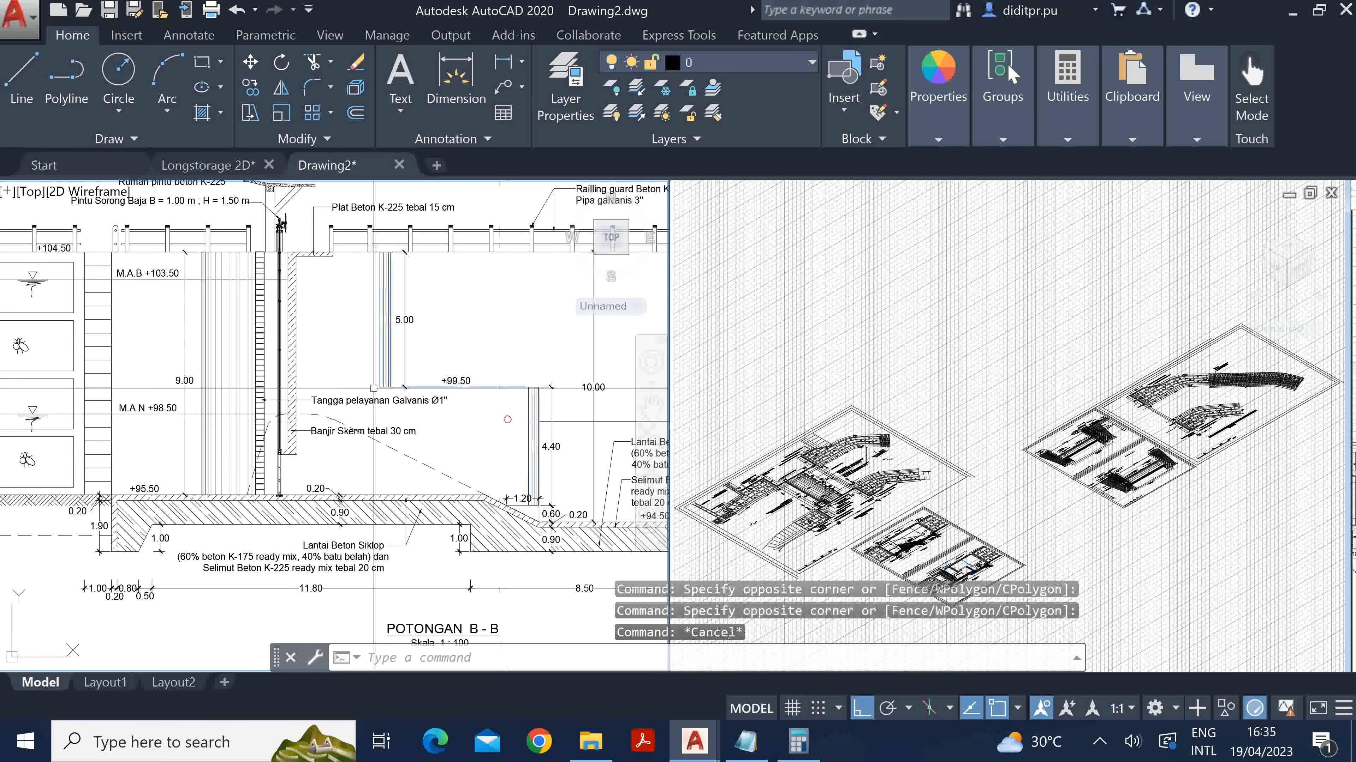
Highlight the Banjir Skerm label and its wall's outlines and hatch in section B-B, and clear the selection.
scroll(419, 374, "down", 5)
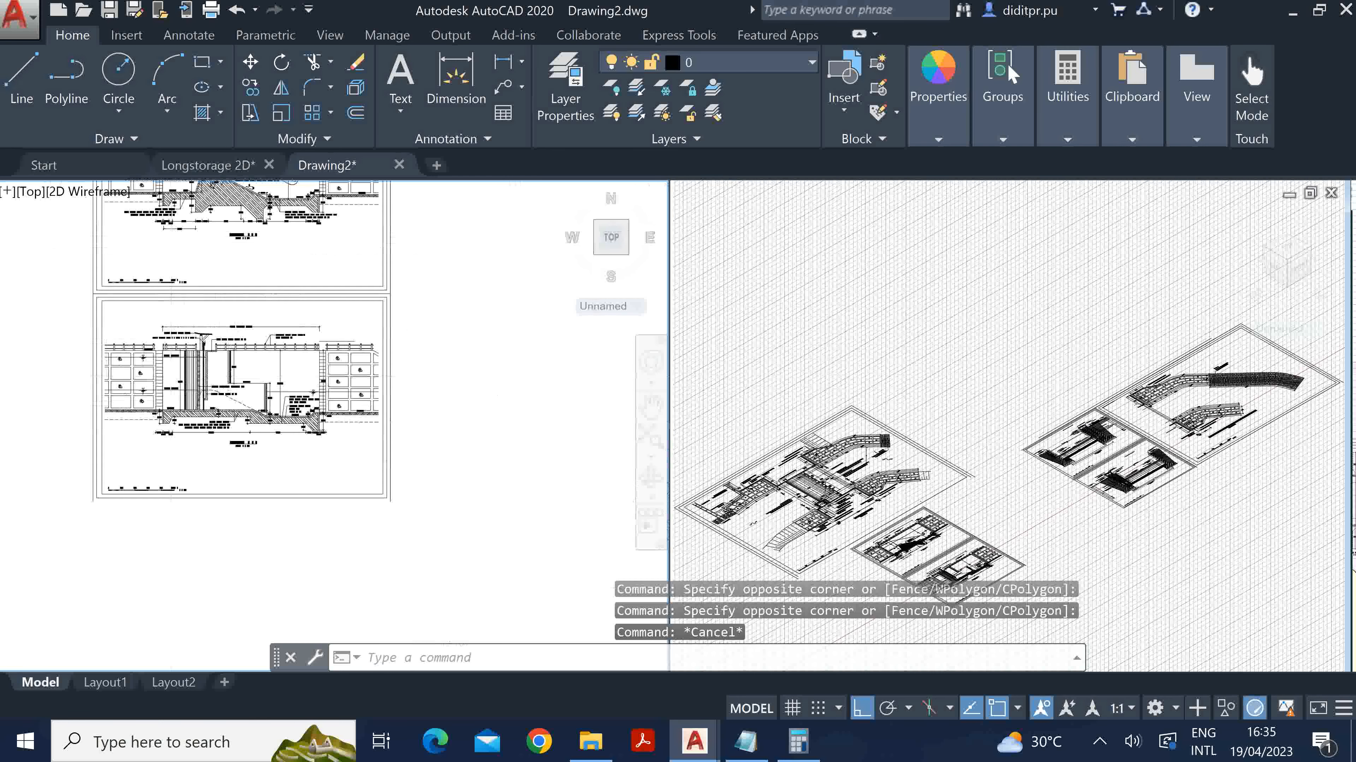
scroll(266, 357, "up", 7)
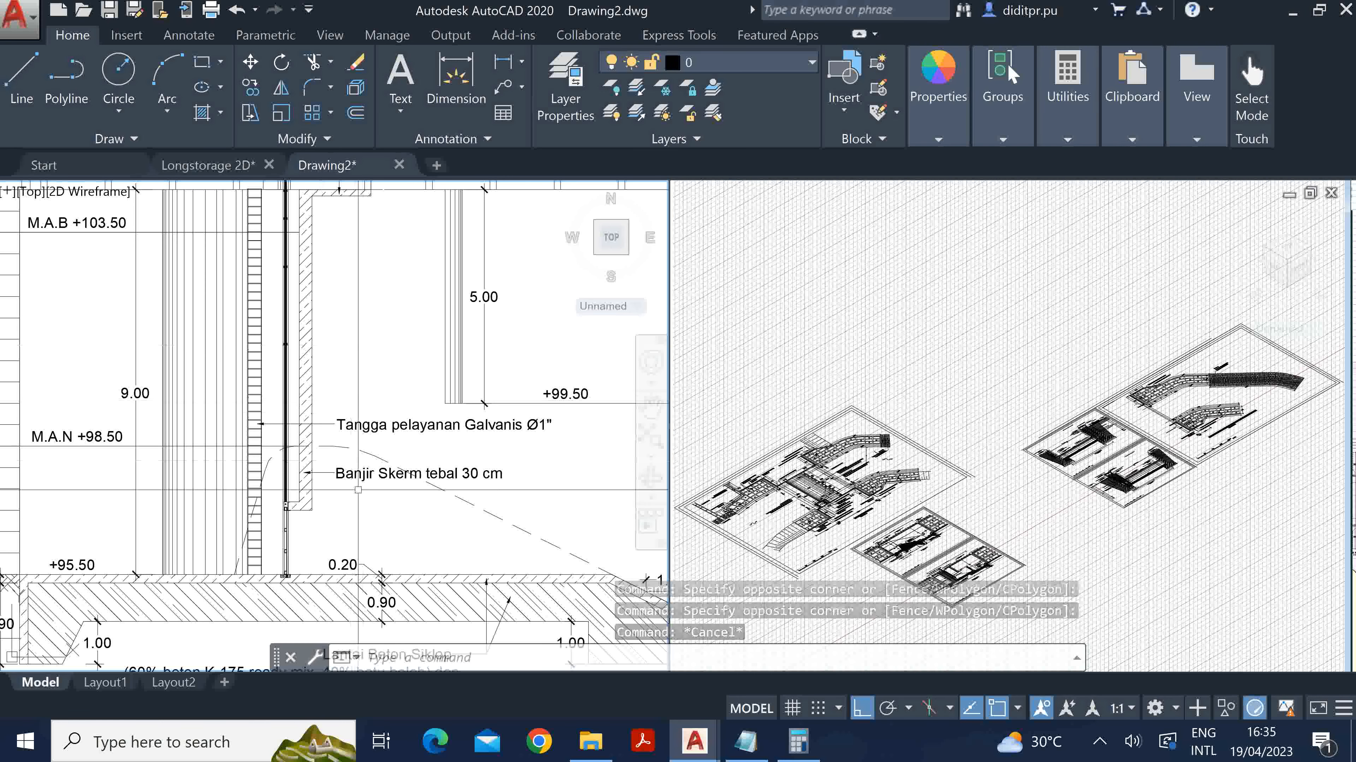
left_click(345, 479)
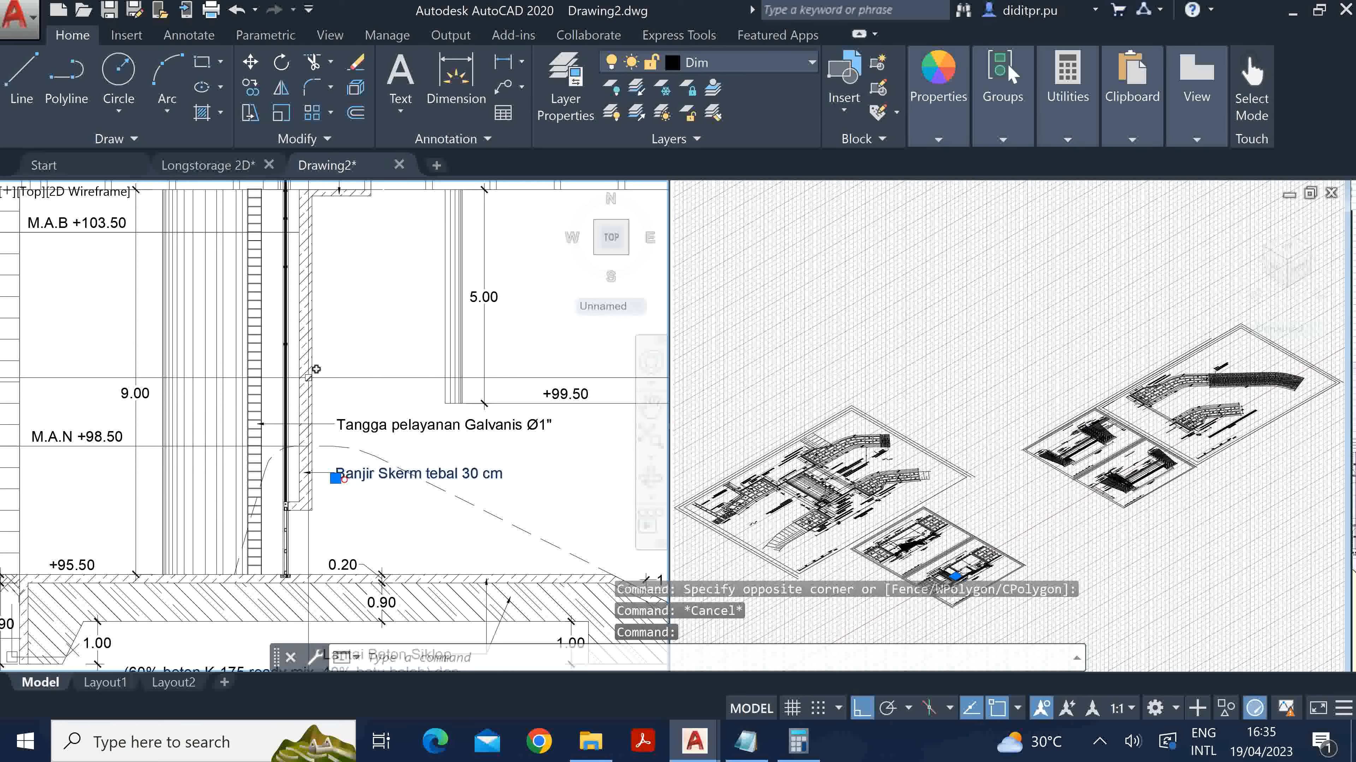
left_click(307, 376)
scroll(299, 368, "up", 6)
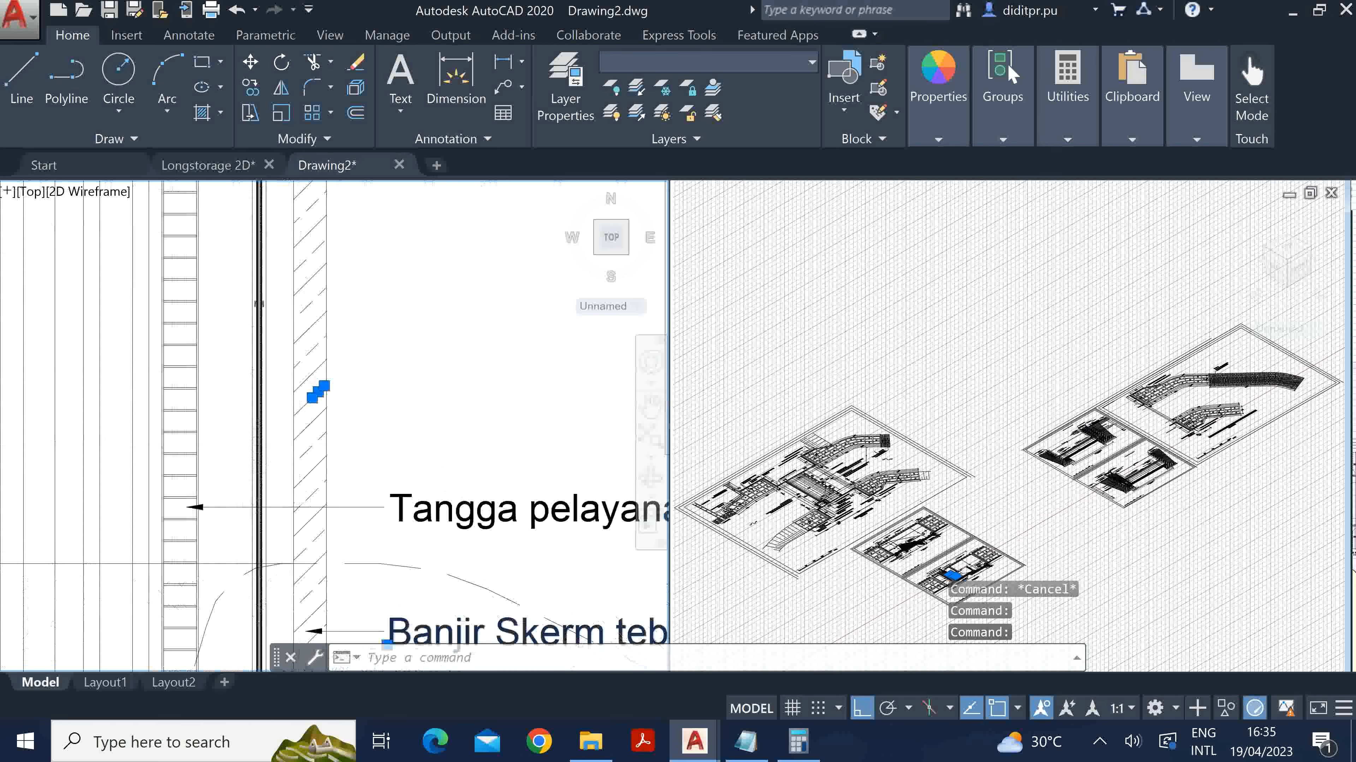
left_click(288, 358)
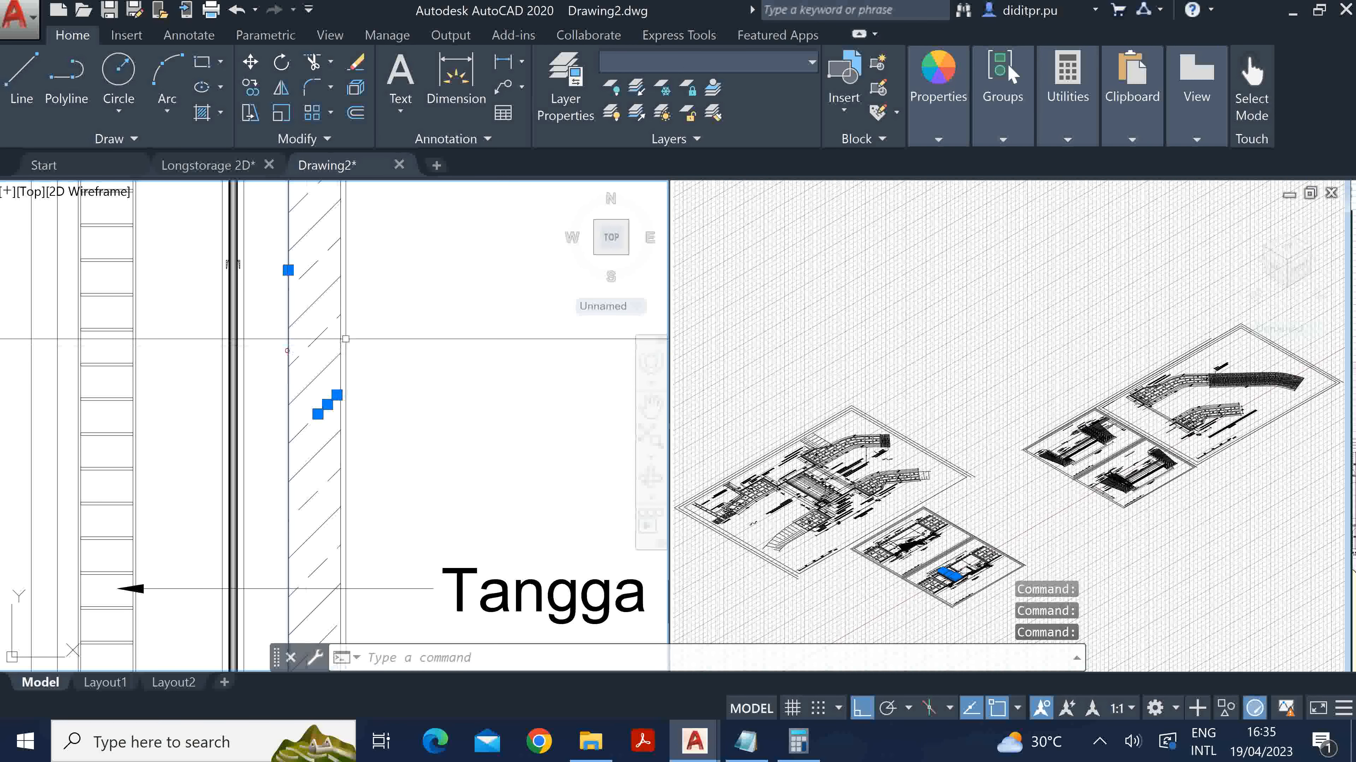
scroll(342, 342, "down", 5)
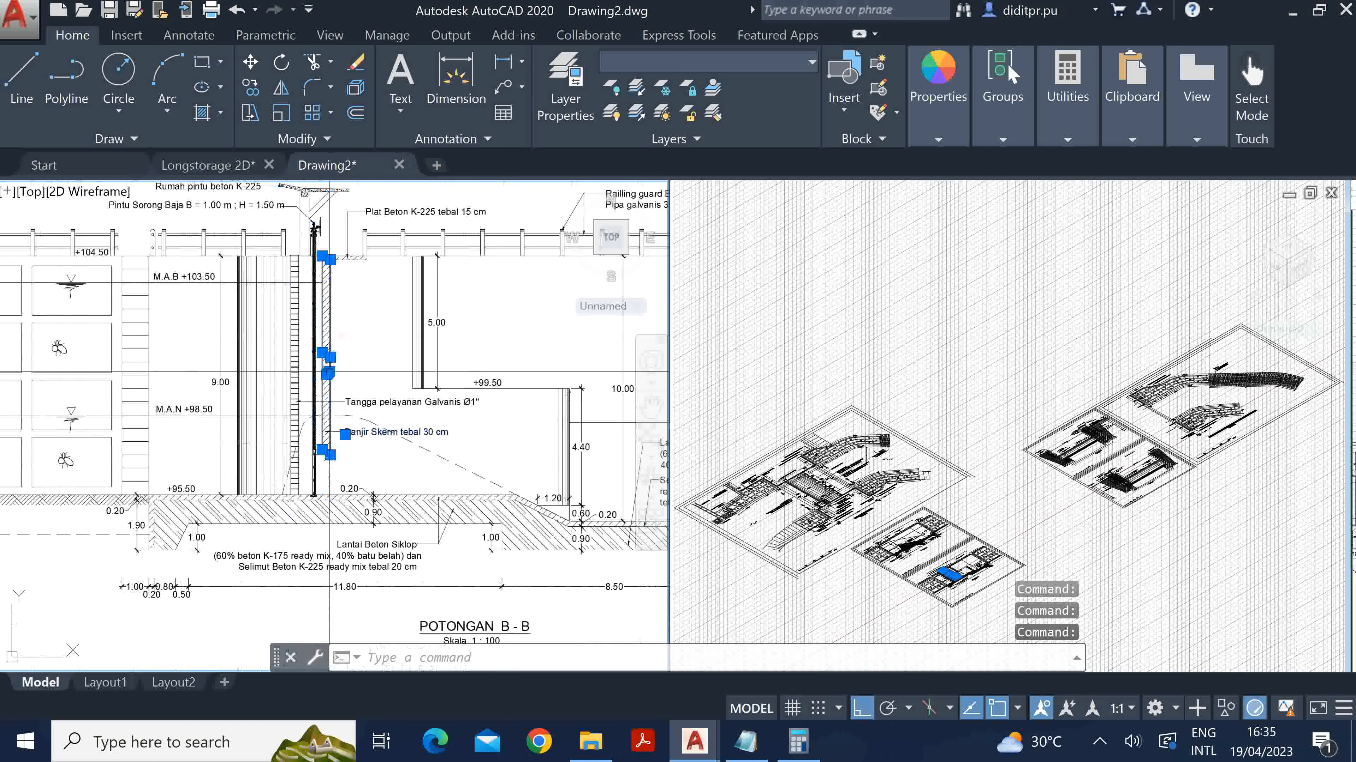
key("Escape")
Examine the Lantai Beton Siklop floor in section B-B and bring the weir in section A-A back into view.
scroll(289, 475, "up", 4)
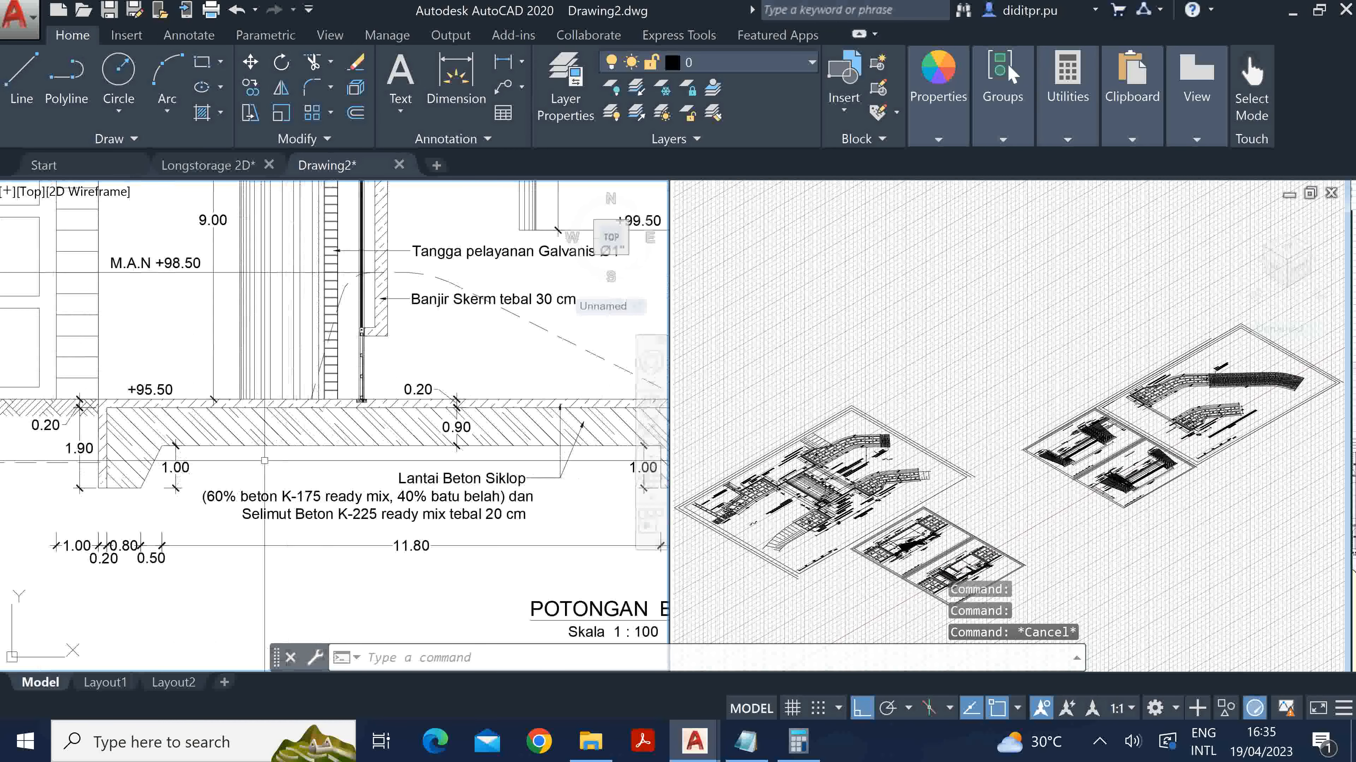
scroll(160, 410, "down", 5)
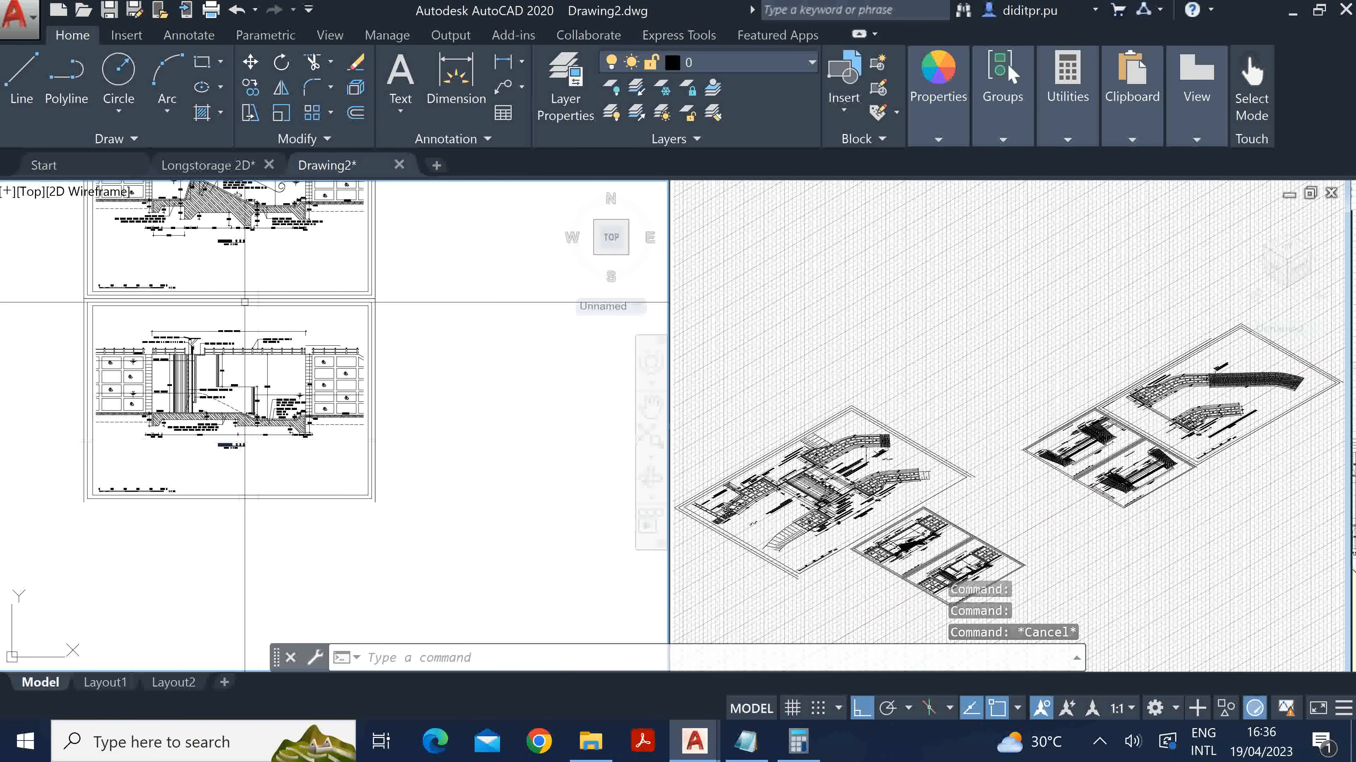
middle_click_drag(242, 303, 283, 410)
scroll(225, 287, "up", 4)
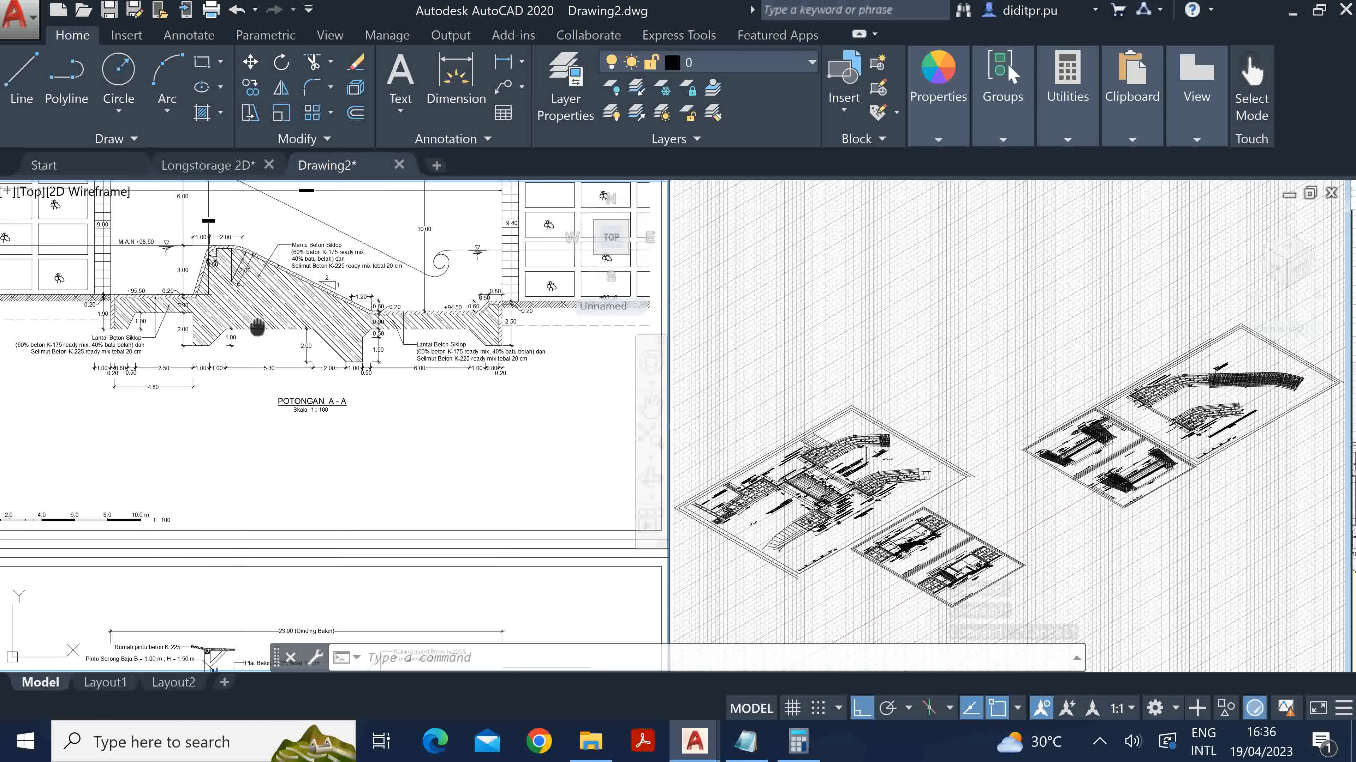
Highlight the underside outlines of the upstream floor and the first cutoff in section A-A.
scroll(271, 348, "up", 2)
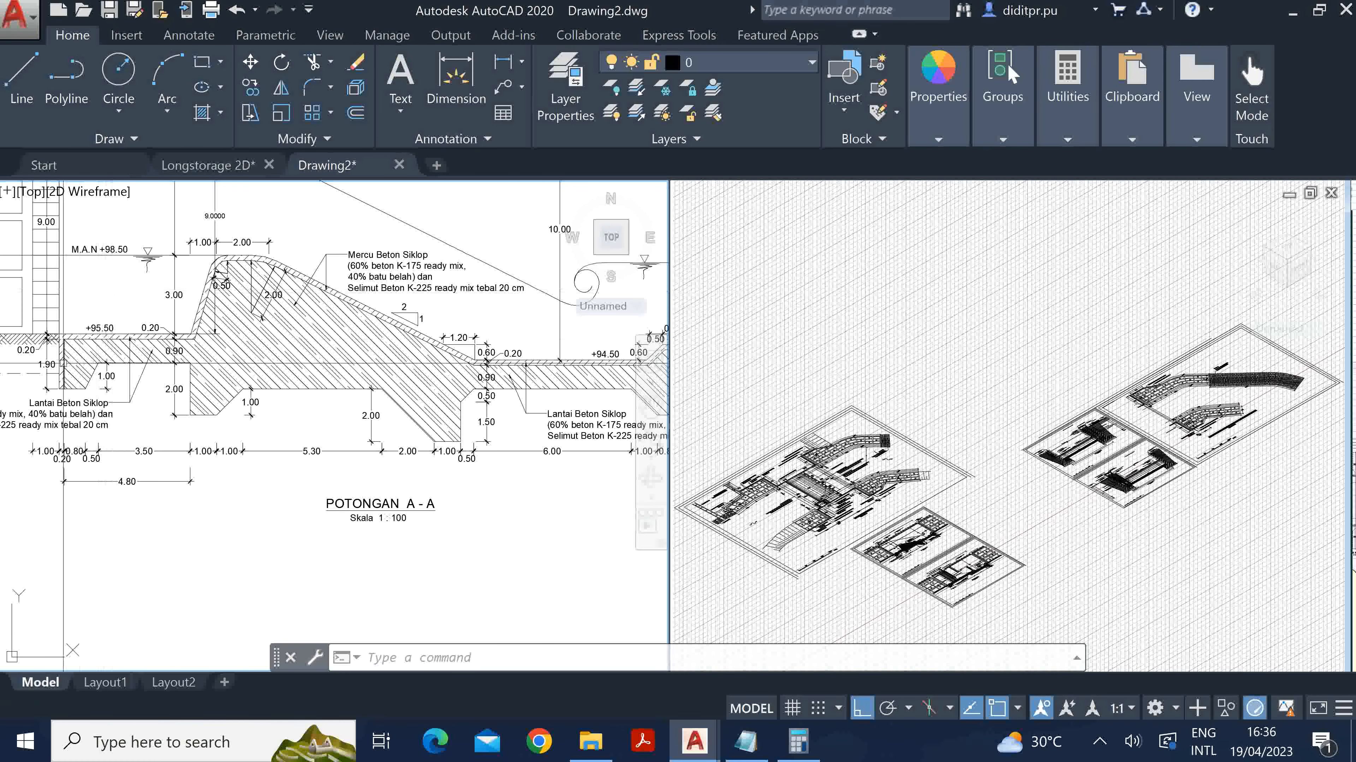
left_click(75, 390)
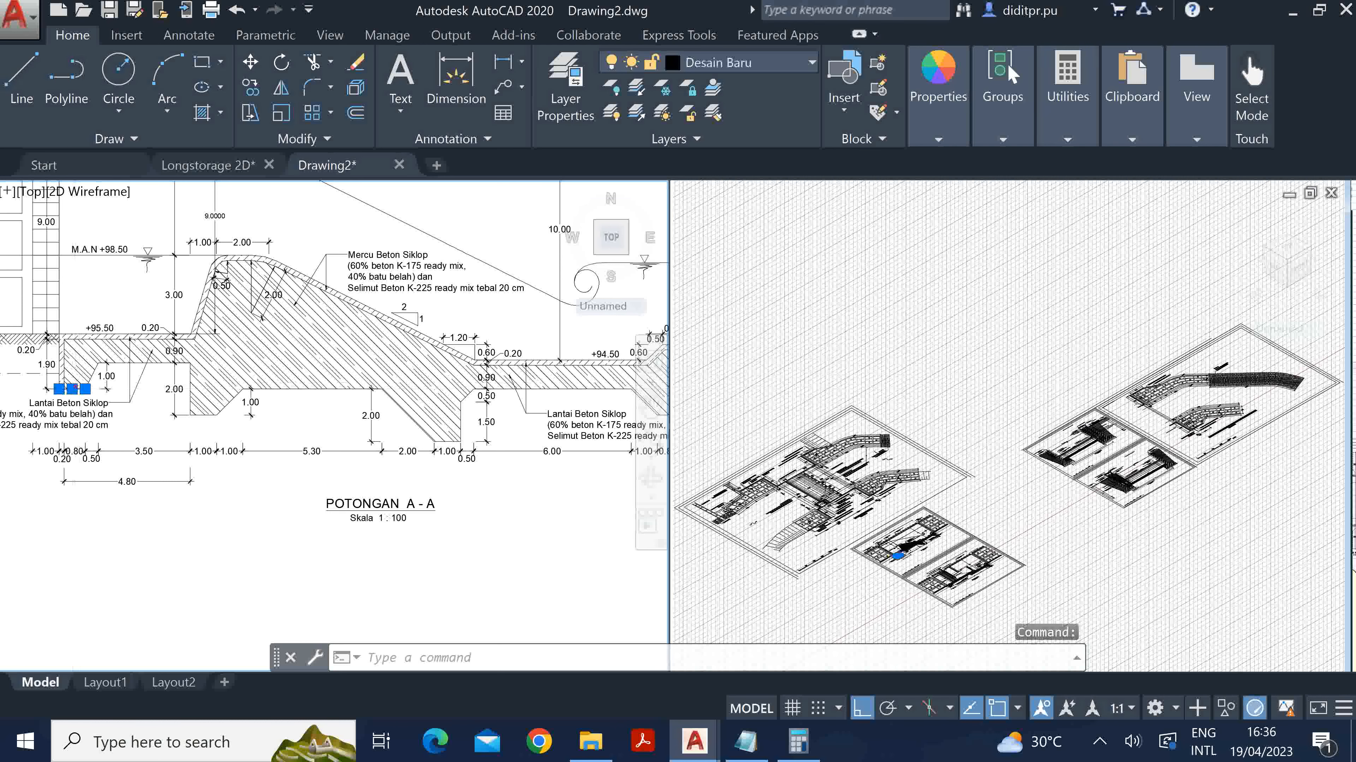
scroll(100, 371, "up", 4)
left_click(92, 359)
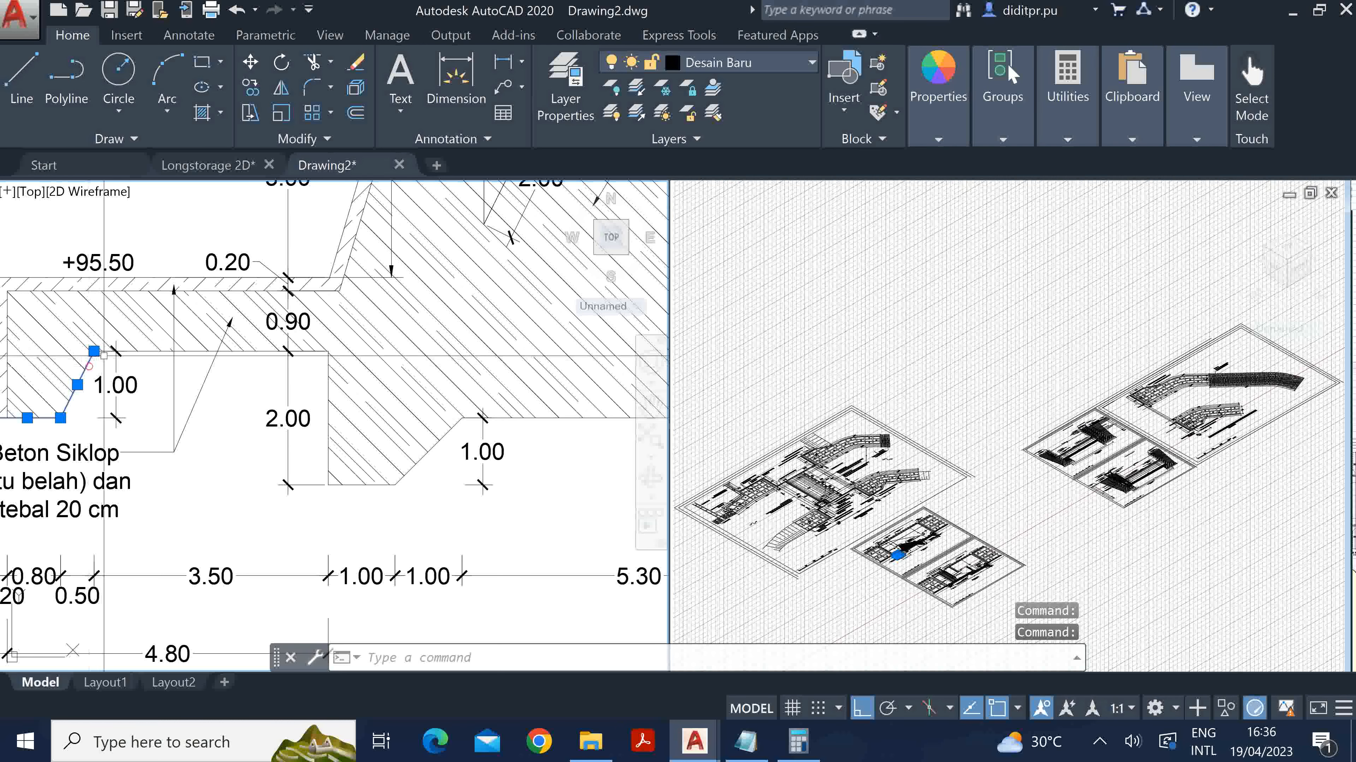
left_click(106, 351)
left_click(329, 485)
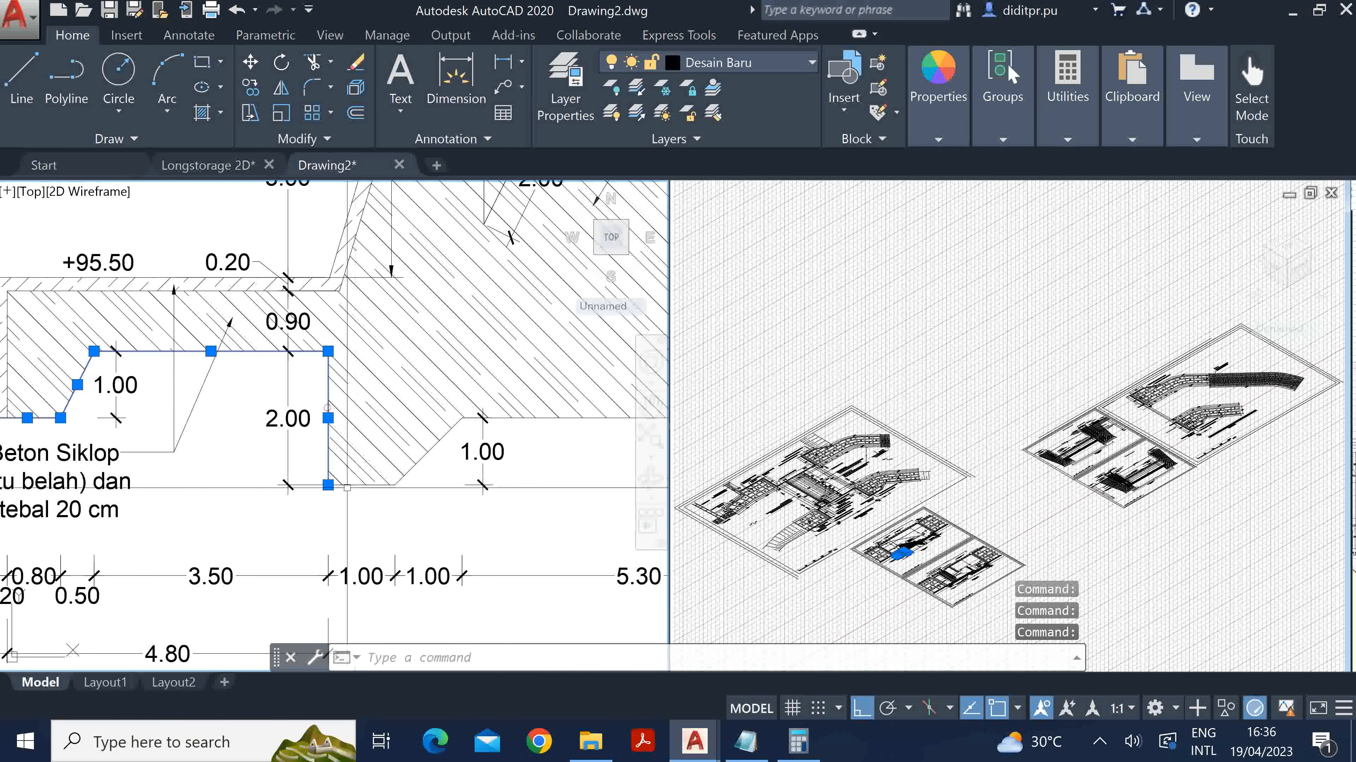
left_click(395, 485)
left_click(462, 419)
Add the 5.30 m underside line of the weir body in section A-A to the highlighted outlines, and clear the selection.
scroll(197, 326, "down", 5)
scroll(367, 384, "up", 4)
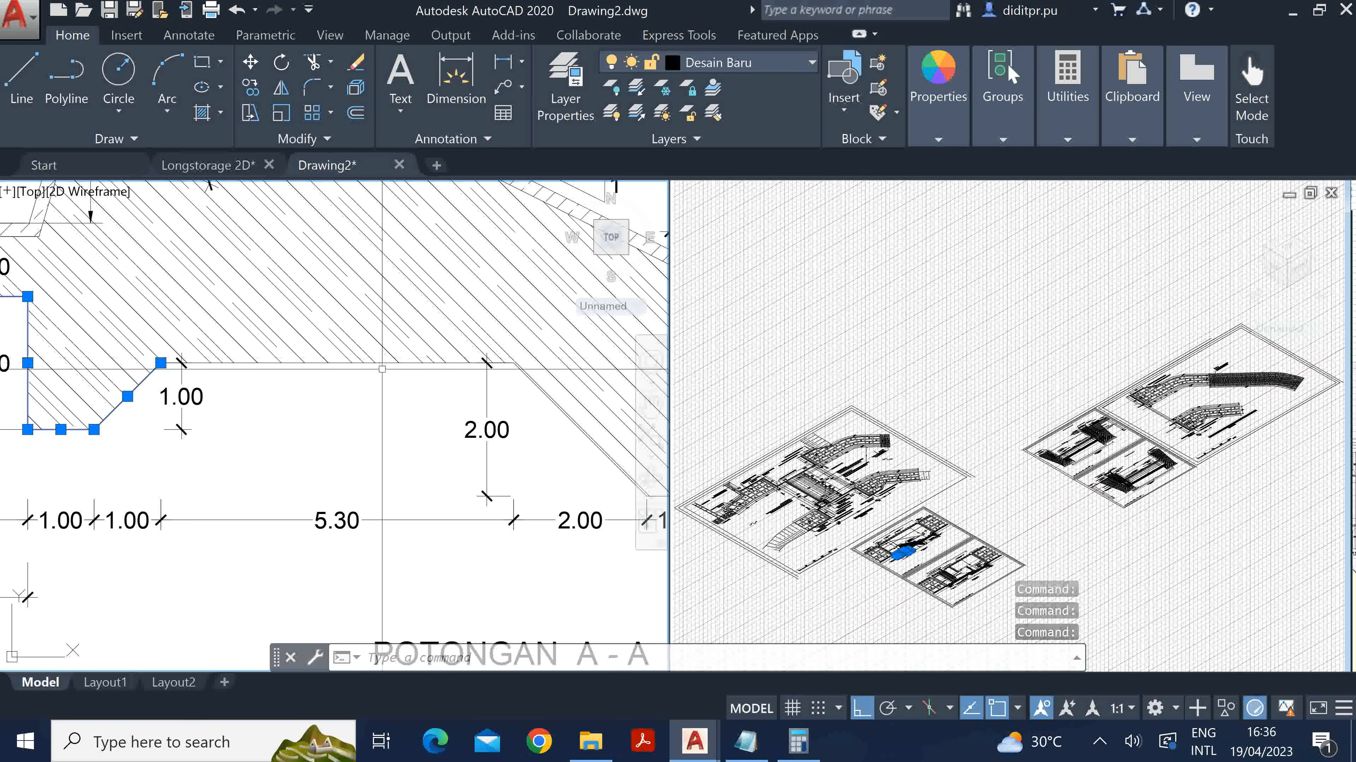
left_click(514, 364)
scroll(326, 364, "down", 5)
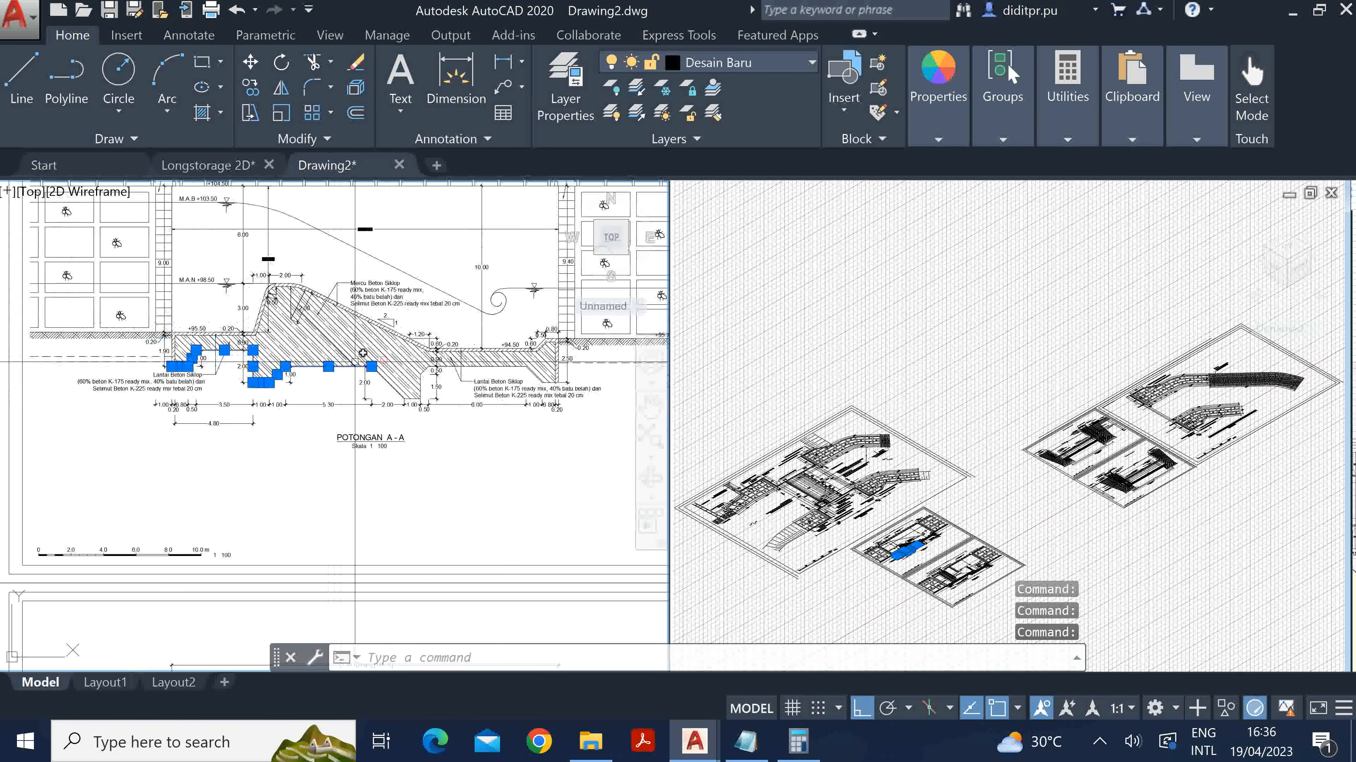
scroll(376, 419, "down", 6)
scroll(376, 419, "up", 6)
scroll(362, 338, "down", 2)
middle_click_drag(341, 374, 355, 411)
scroll(291, 439, "down", 2)
key("Escape")
key("Escape")
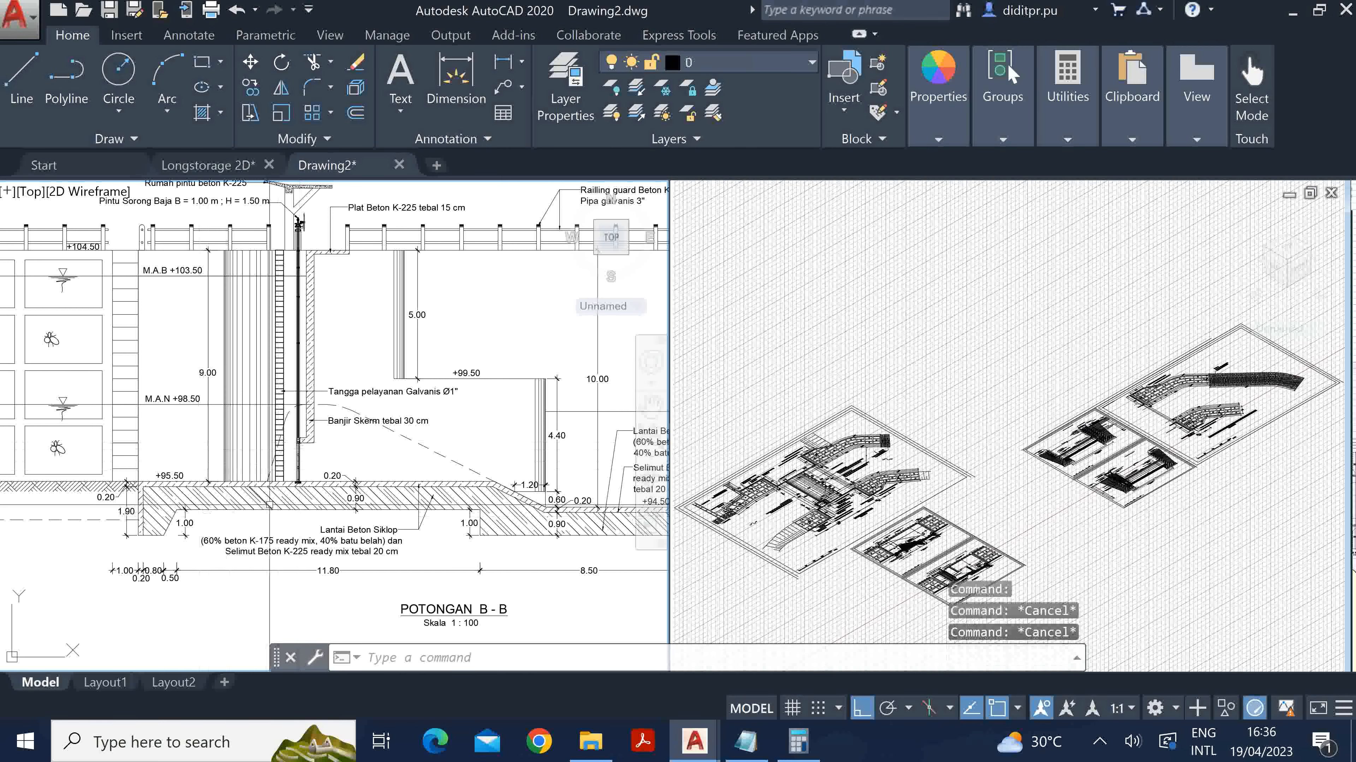
Highlight the stepped underside outline of the Lantai Beton Siklop floor in section B-B.
scroll(270, 504, "up", 2)
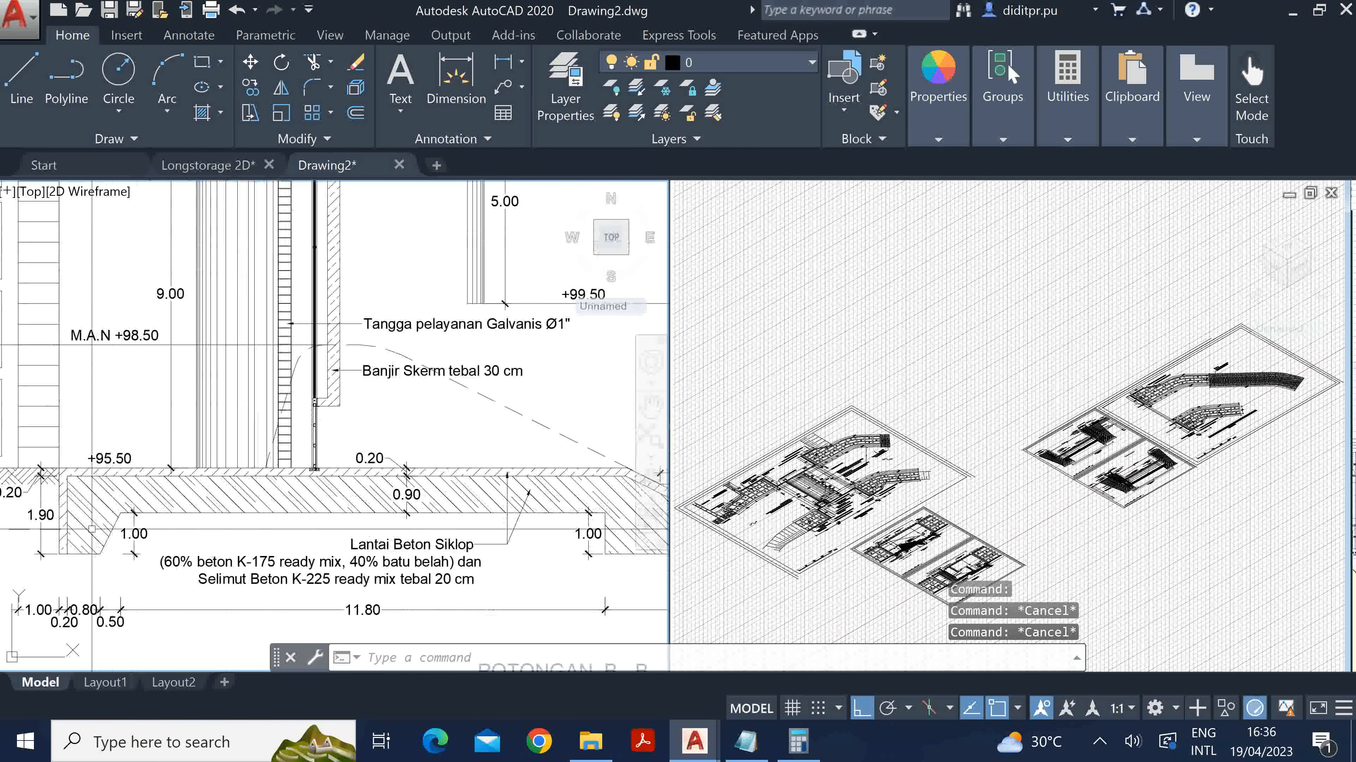
left_click(107, 540)
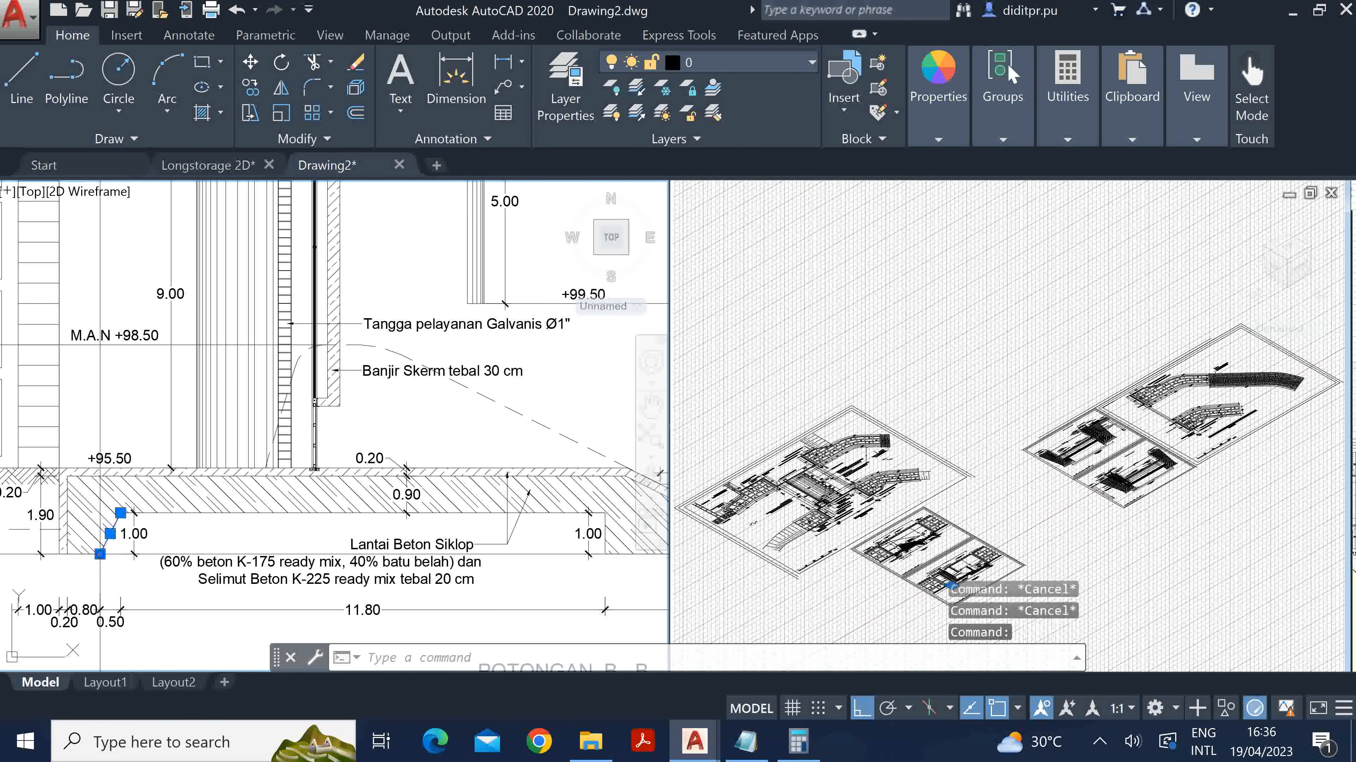
left_click(362, 512)
scroll(374, 510, "down", 2)
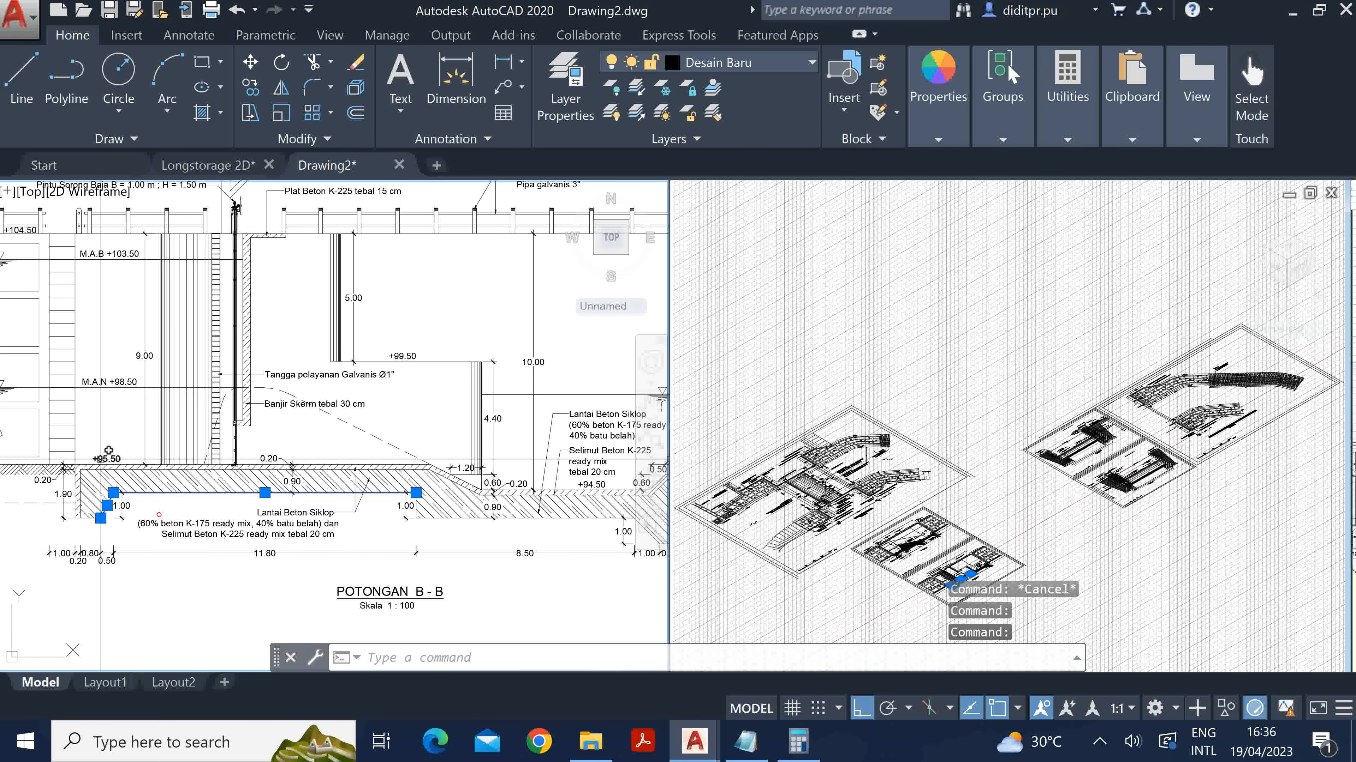
scroll(408, 506, "up", 3)
left_click(393, 500)
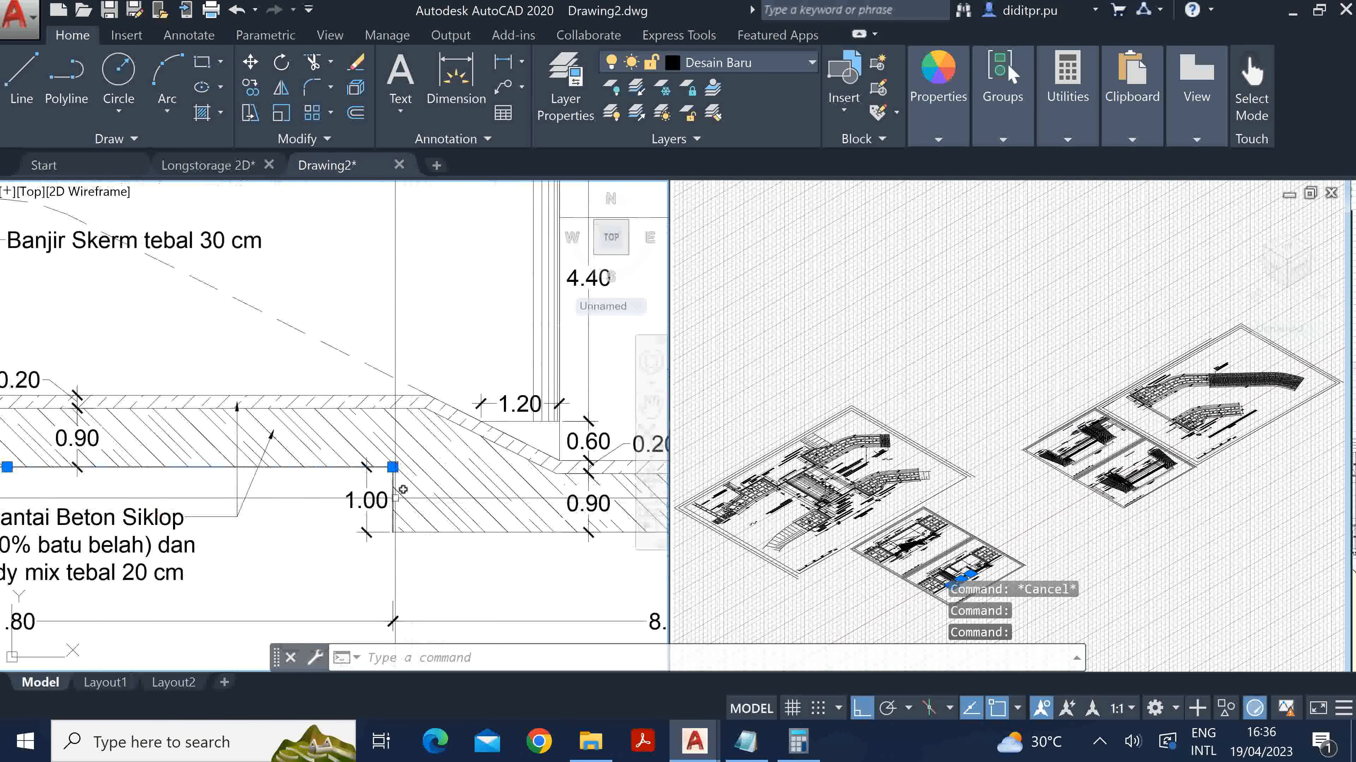
left_click(464, 533)
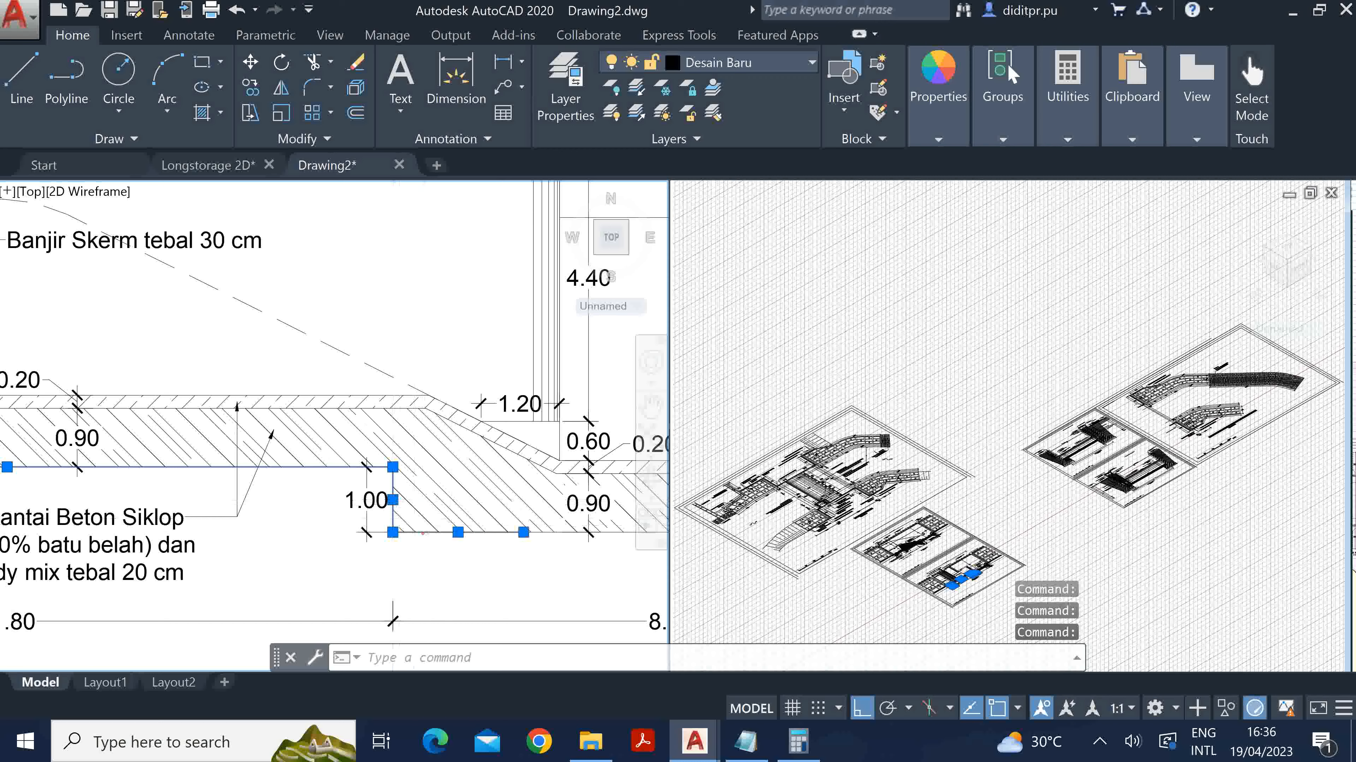
scroll(466, 521, "down", 2)
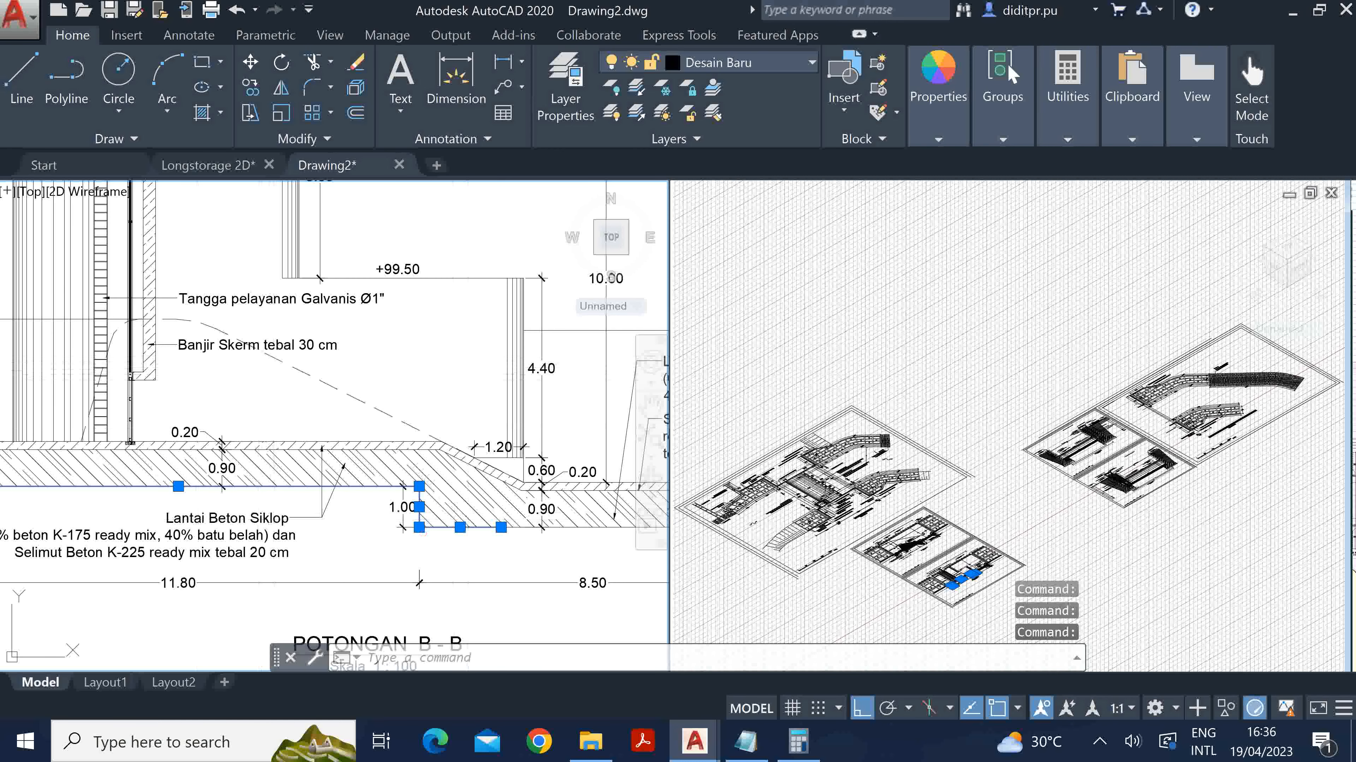
Highlight the dashed weir crest profile, including its curved top and both slopes, behind the Banjir Skerm in section B-B.
left_click(221, 332)
left_click(191, 321)
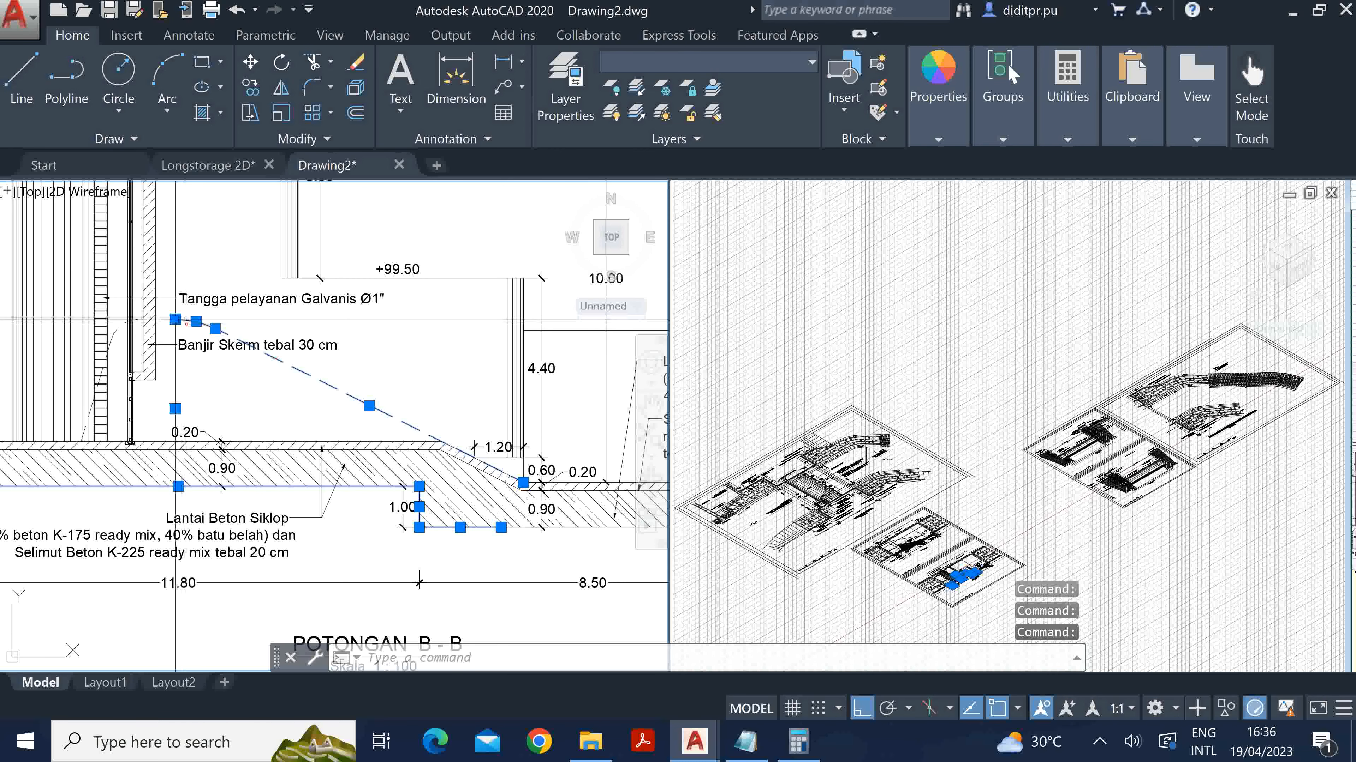
left_click(114, 335)
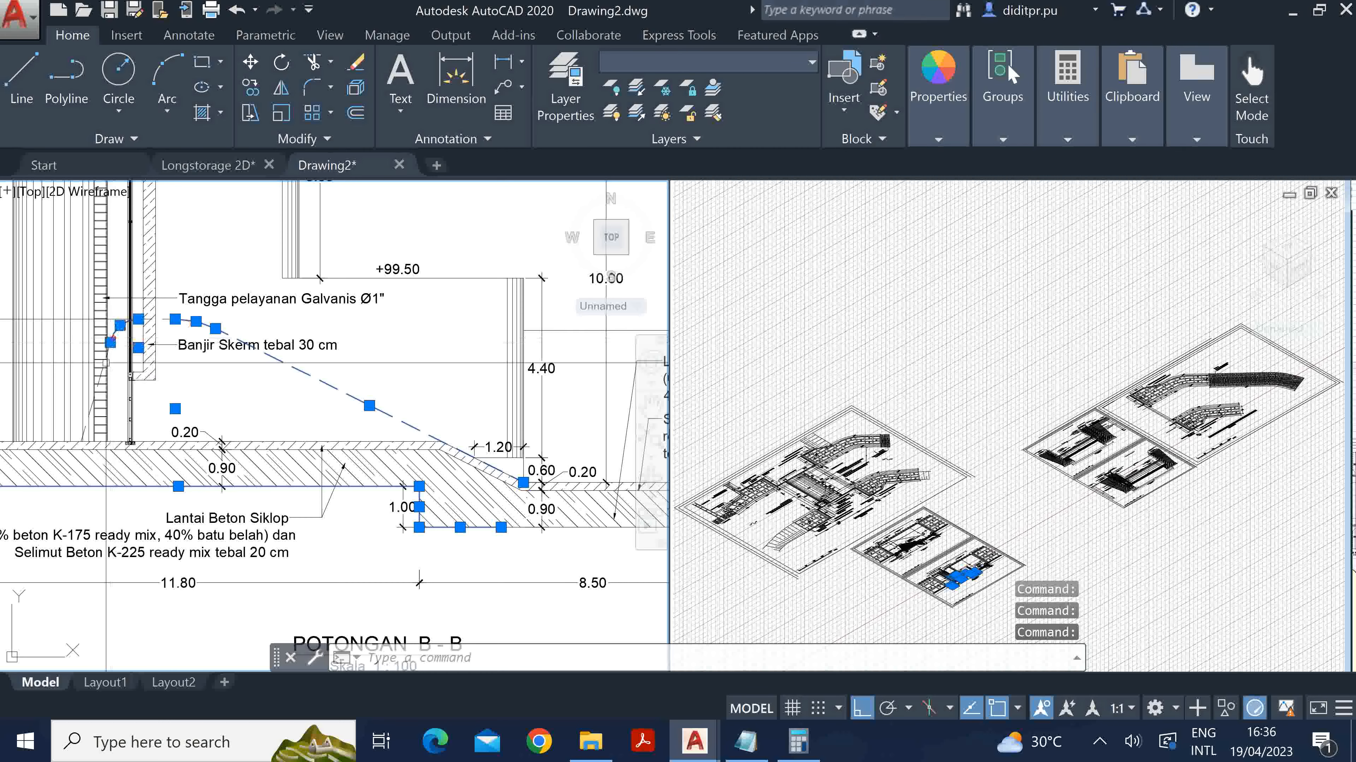
scroll(99, 392, "up", 4)
left_click(89, 417)
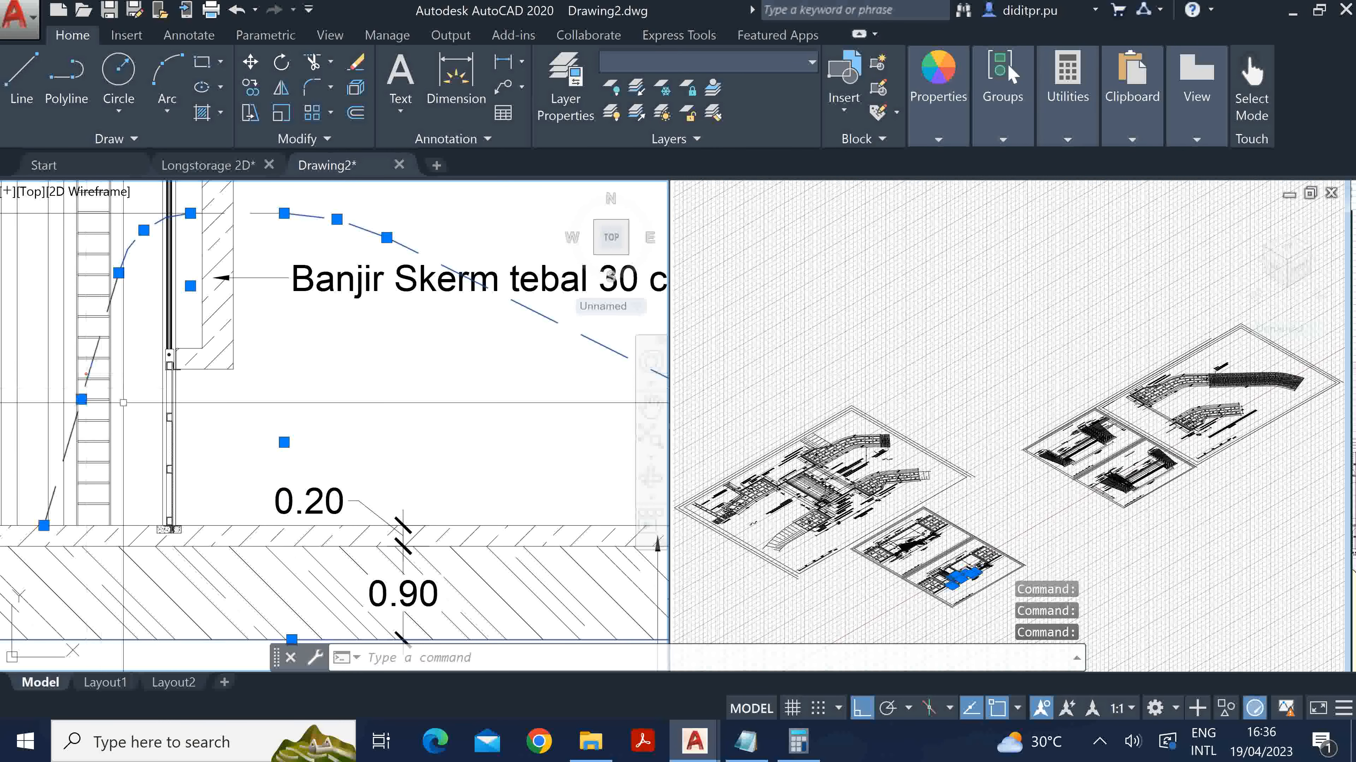
scroll(100, 392, "down", 4)
scroll(200, 471, "down", 6)
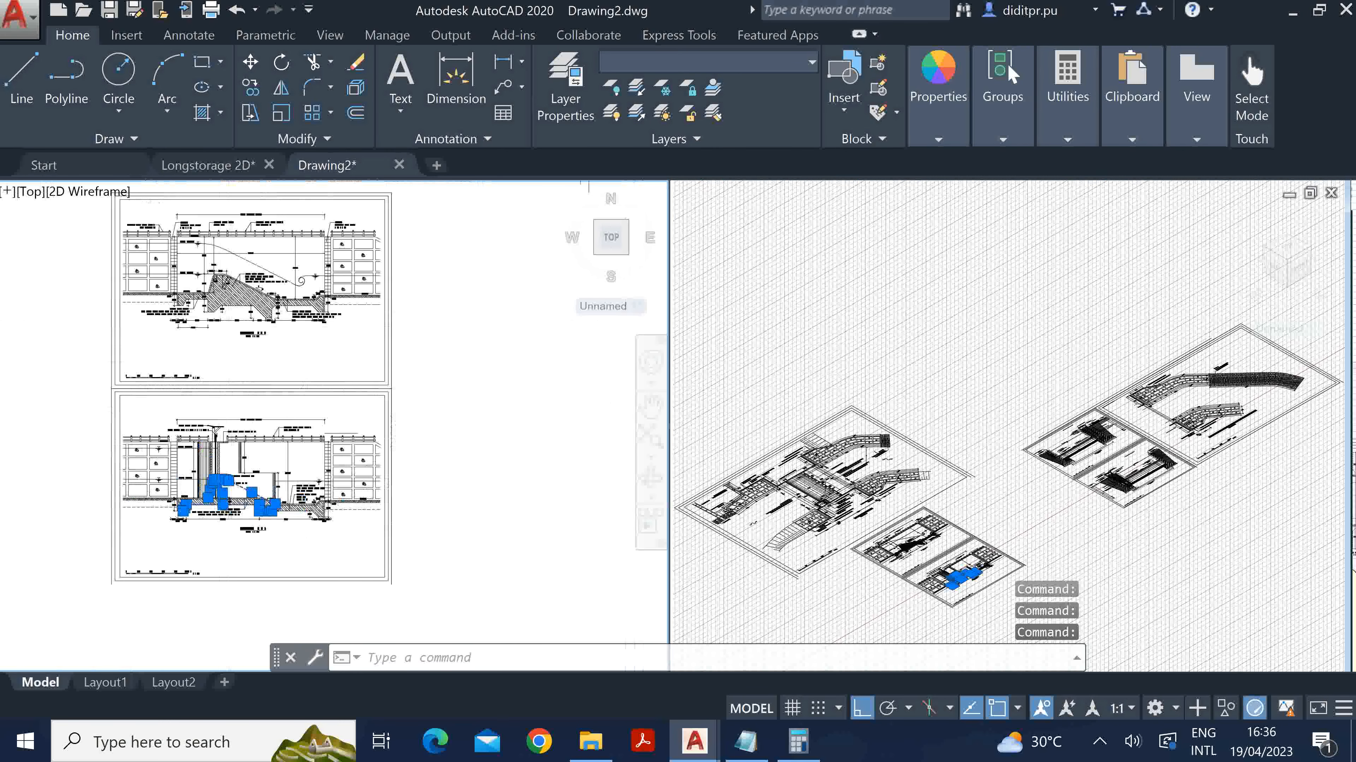
Indicate the floor and weir base in section A-A with a selection window, and cancel the window.
scroll(225, 291, "up", 5)
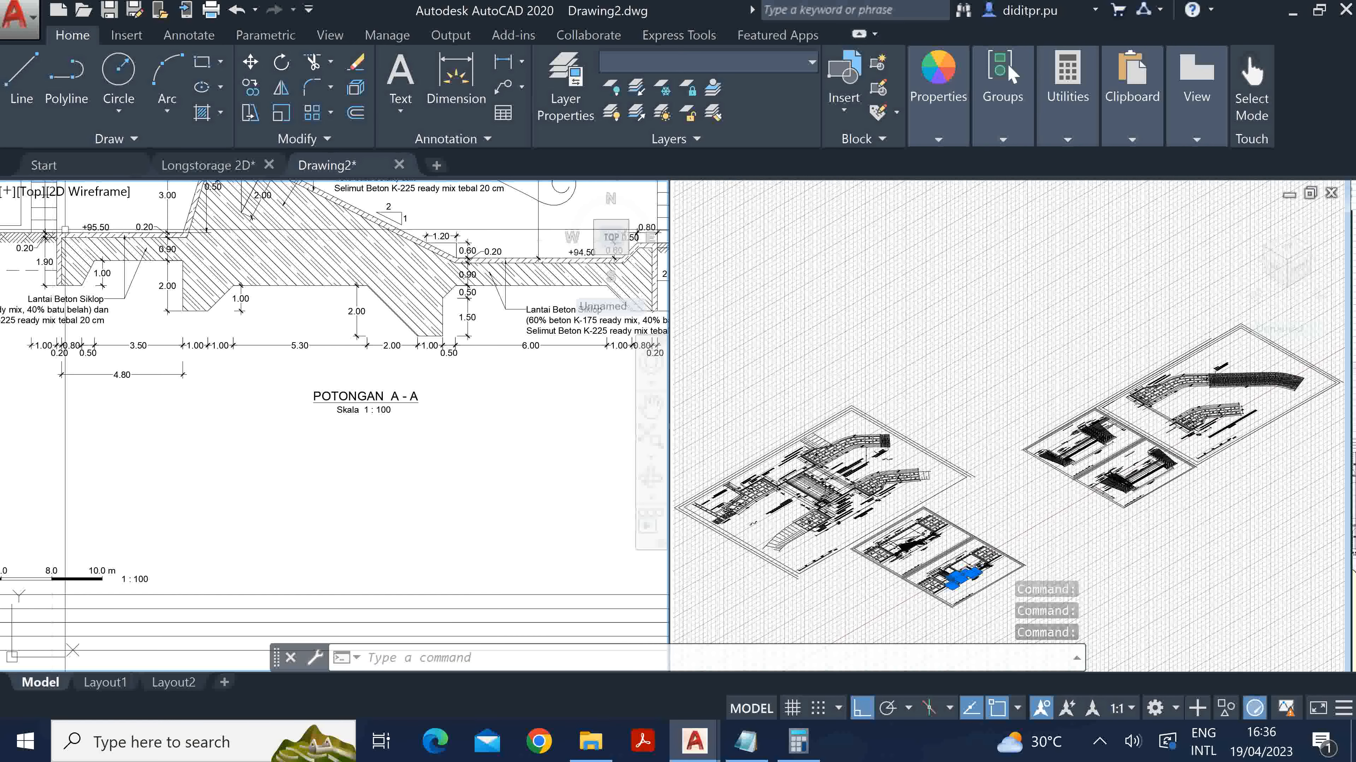
left_click(64, 224)
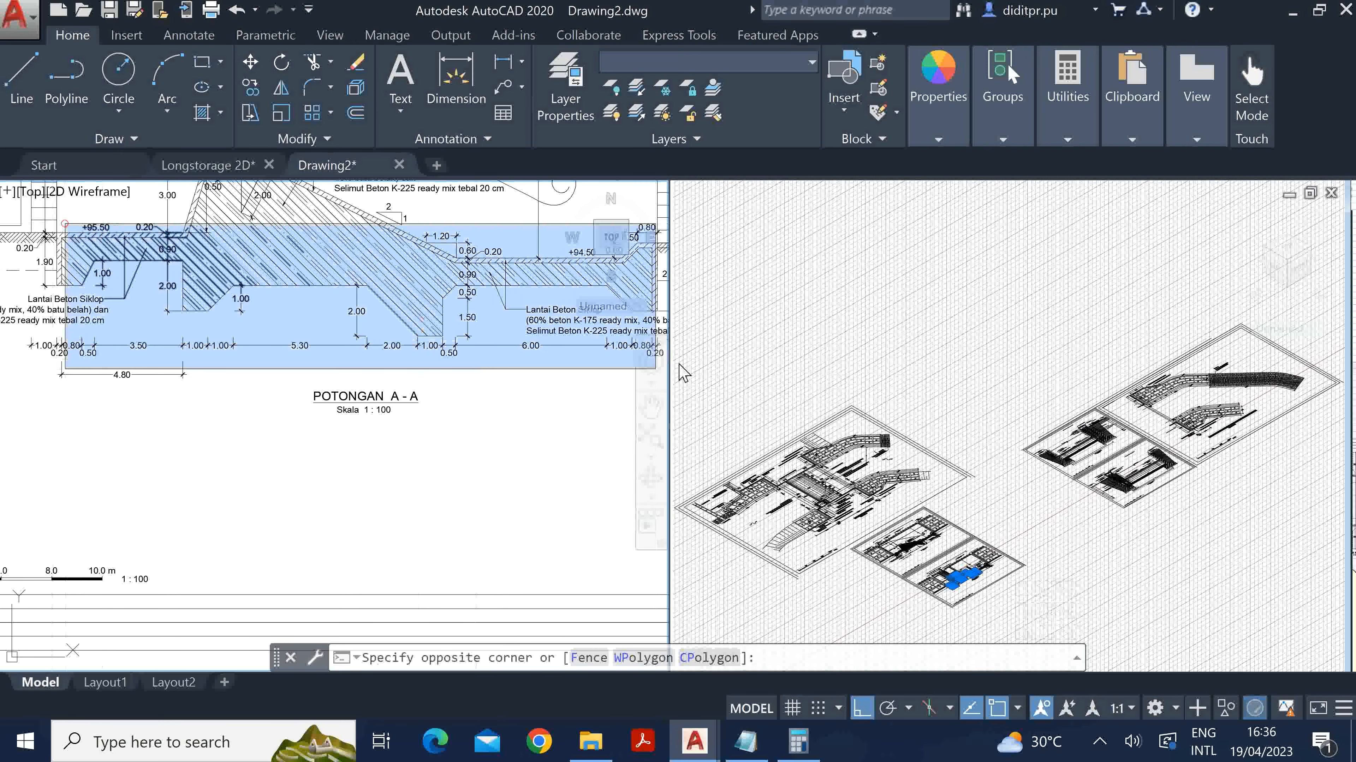
key("Escape")
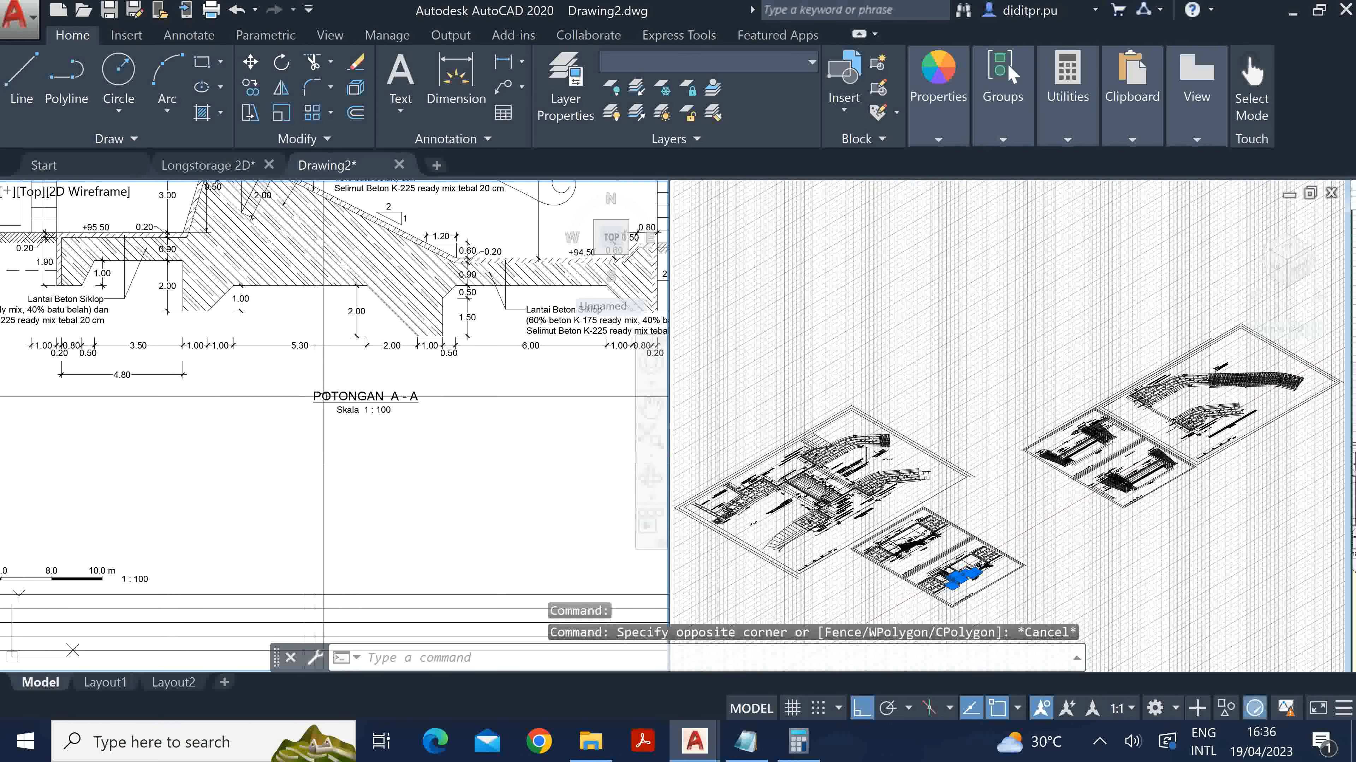
Indicate the full floor slab in section B-B with a crossing window, cancel it, and clear the highlighted lines.
scroll(366, 279, "down", 2)
middle_click_drag(369, 565, 366, 405)
scroll(365, 404, "up", 5)
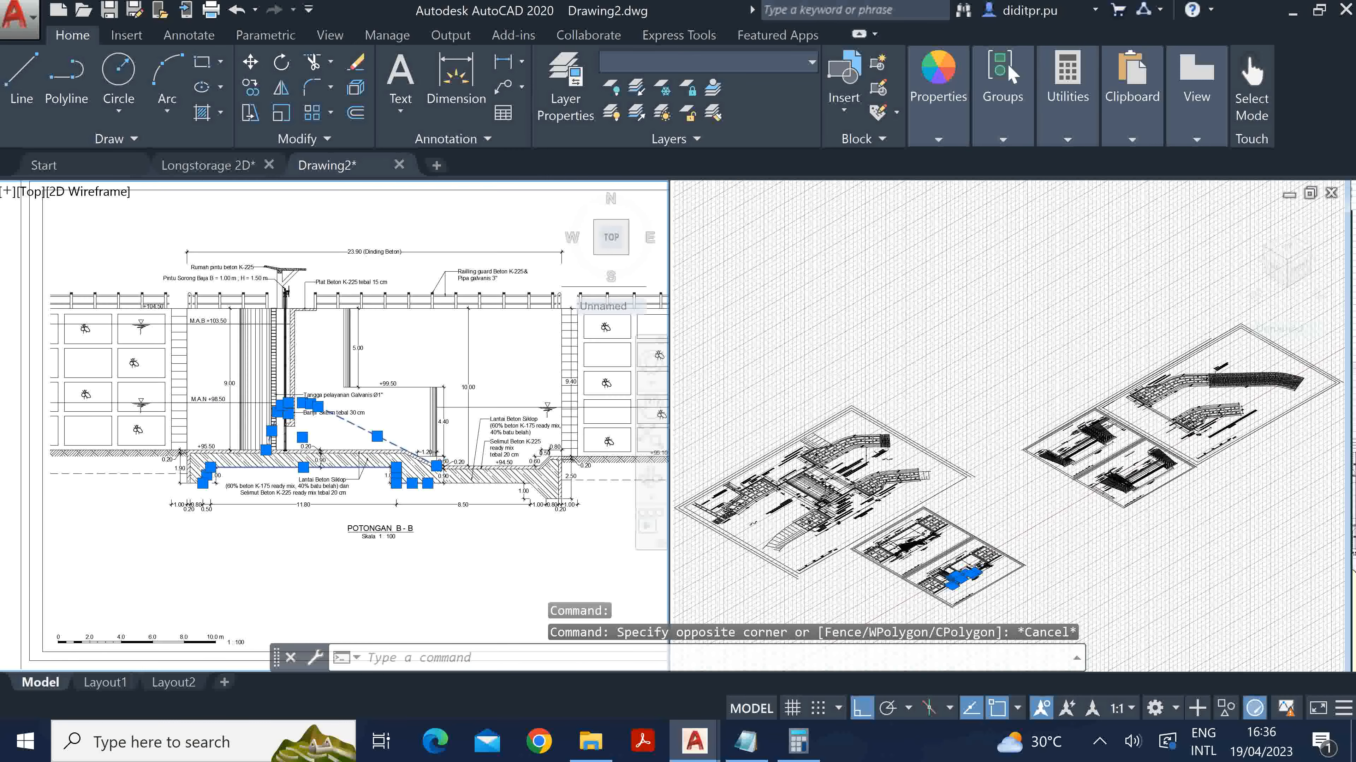
scroll(389, 305, "down", 2)
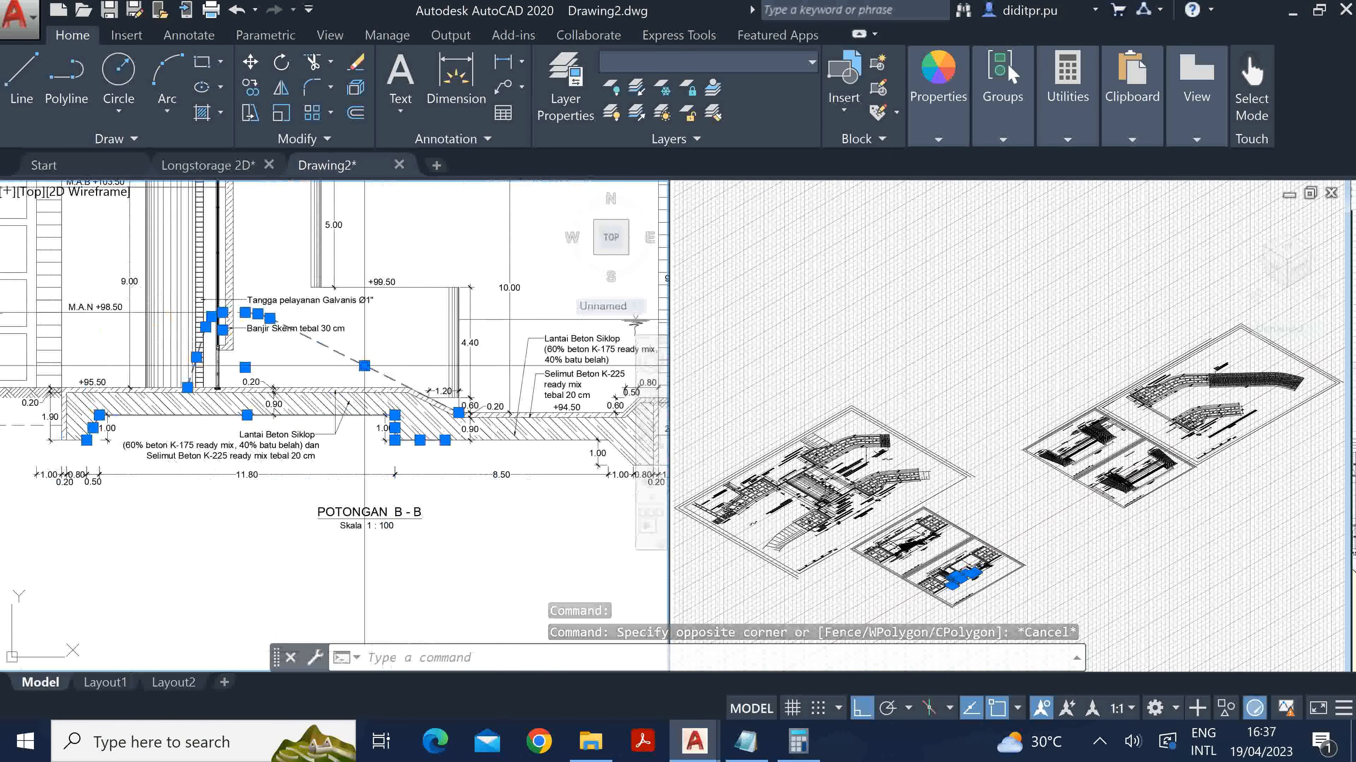
scroll(180, 345, "down", 2)
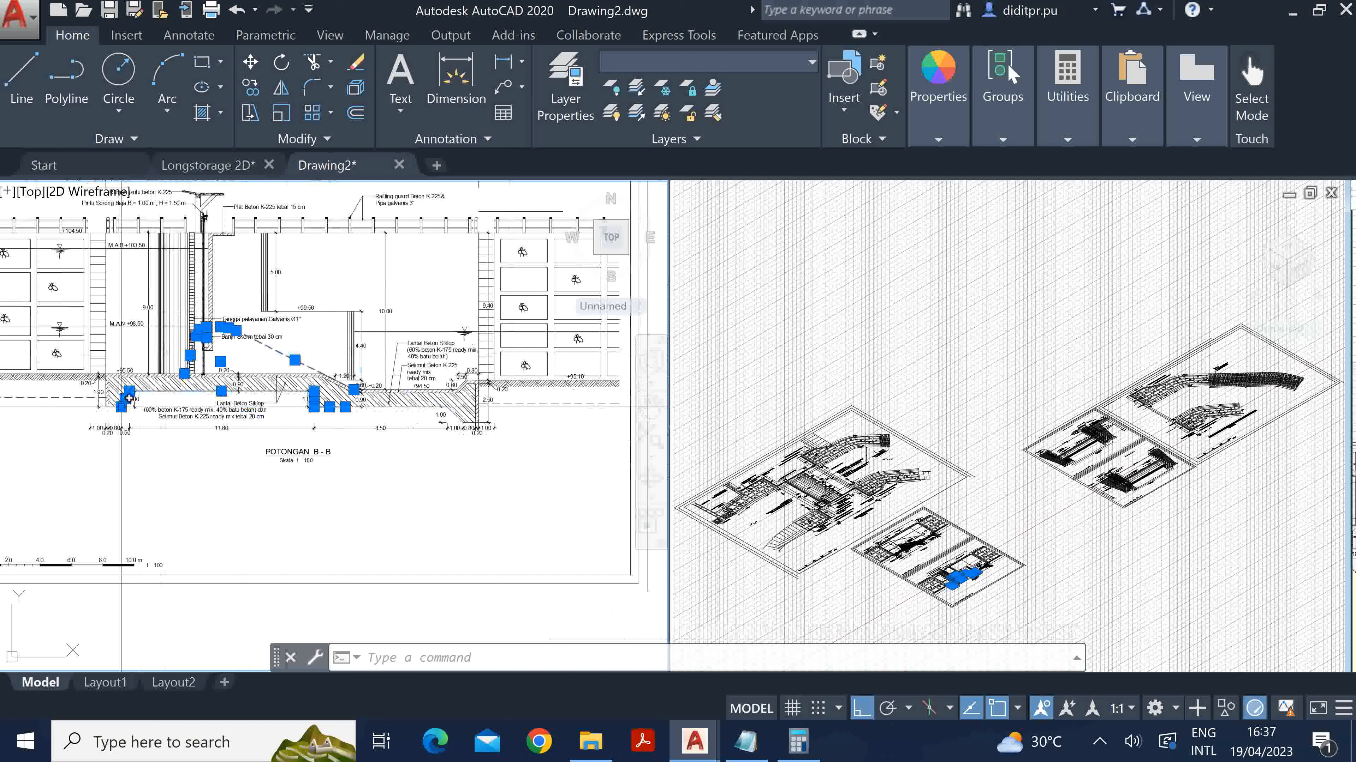
left_click(502, 434)
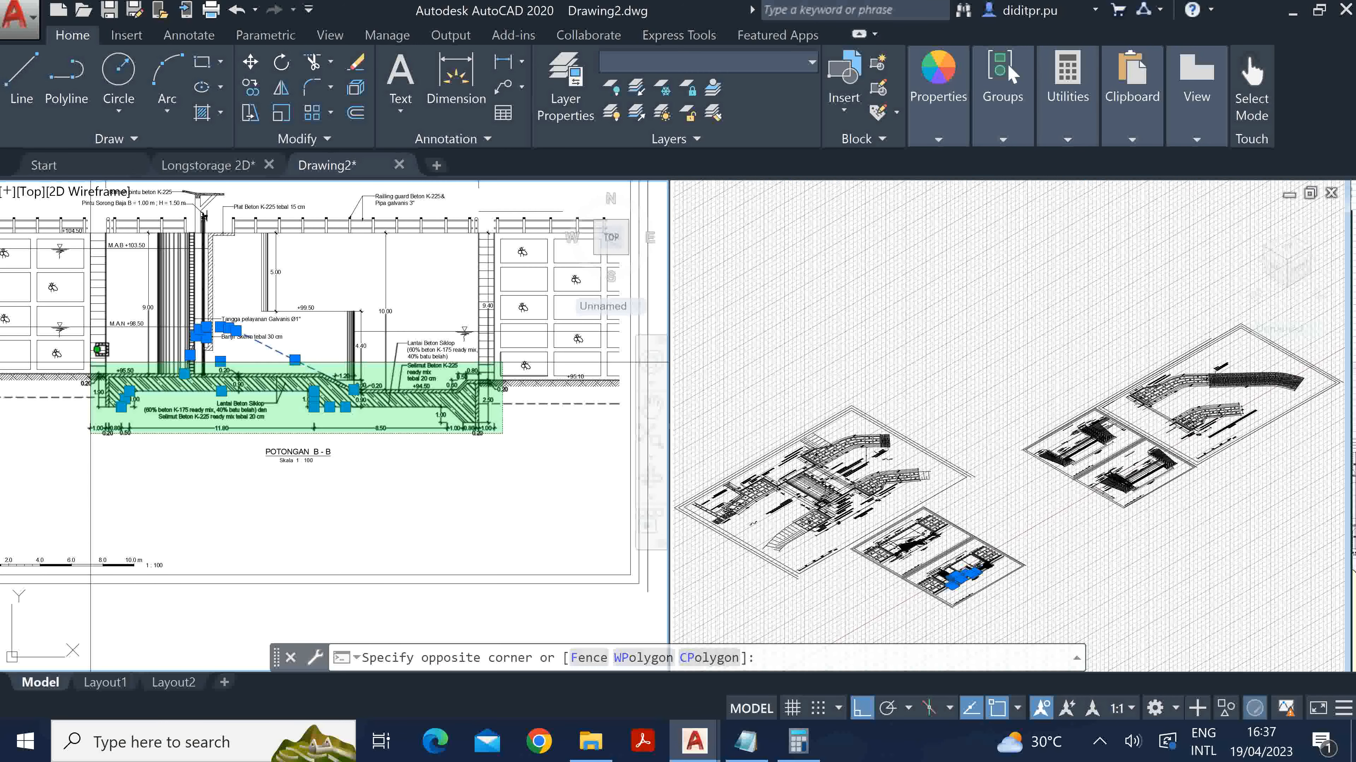
key("Escape")
key("Escape")
key("Escape")
Highlight the top line of the floor's concrete cover and the Lantai Beton Siklop label in section B-B, and clear the selection.
scroll(230, 392, "up", 4)
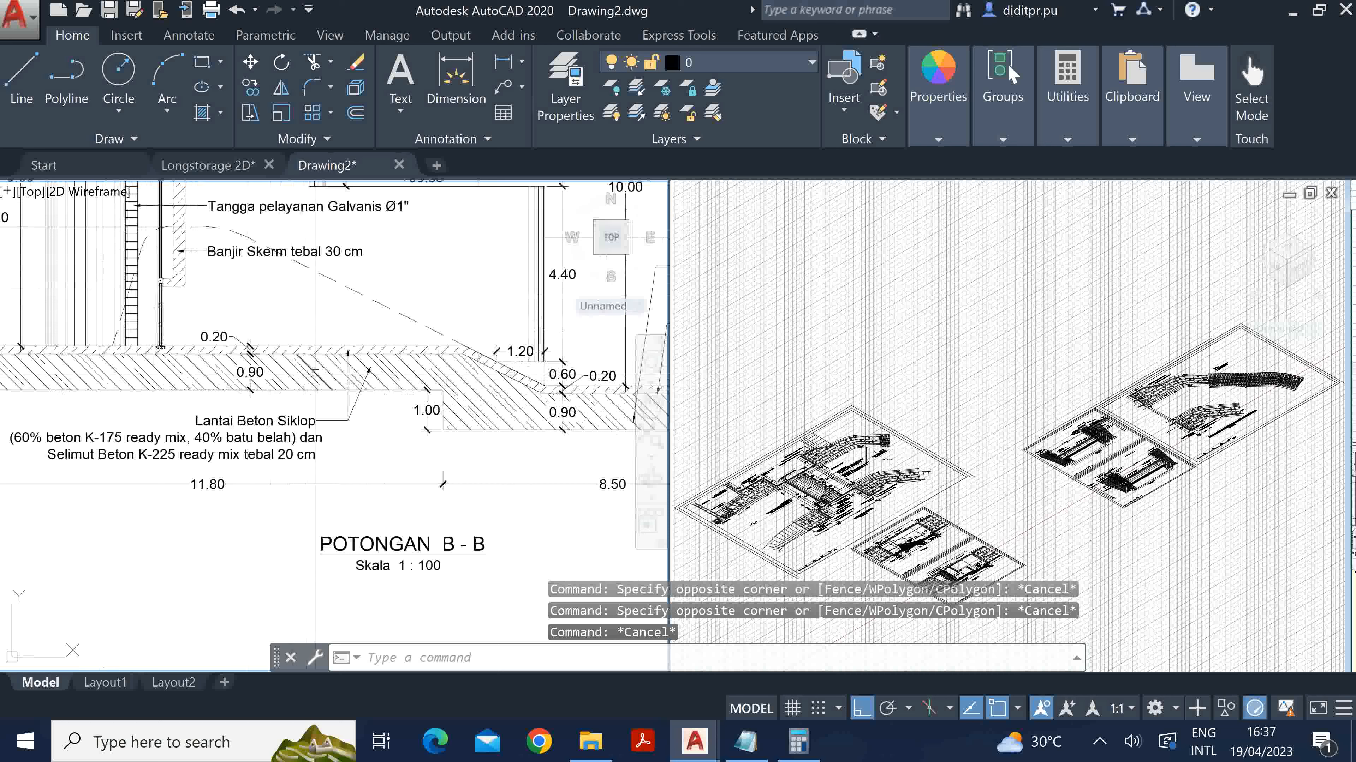
scroll(315, 373, "up", 2)
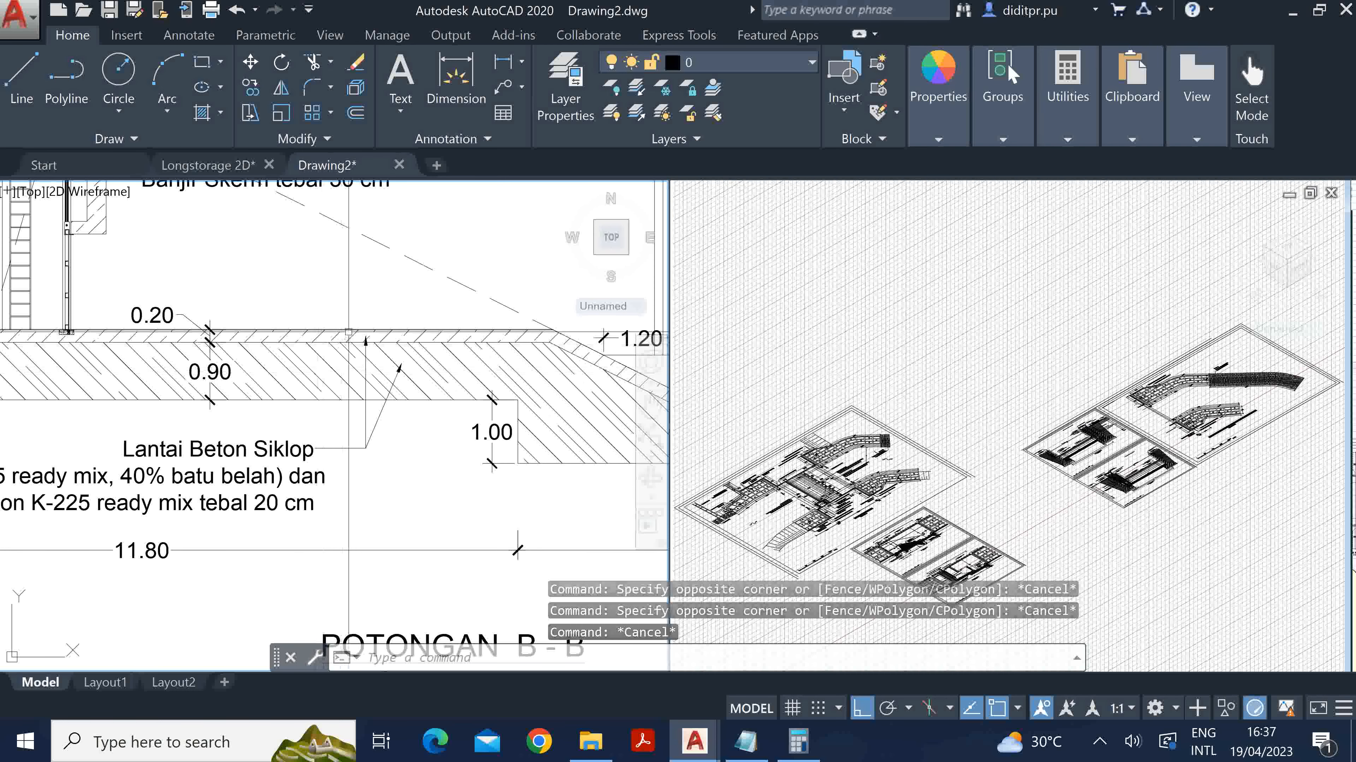
left_click(344, 331)
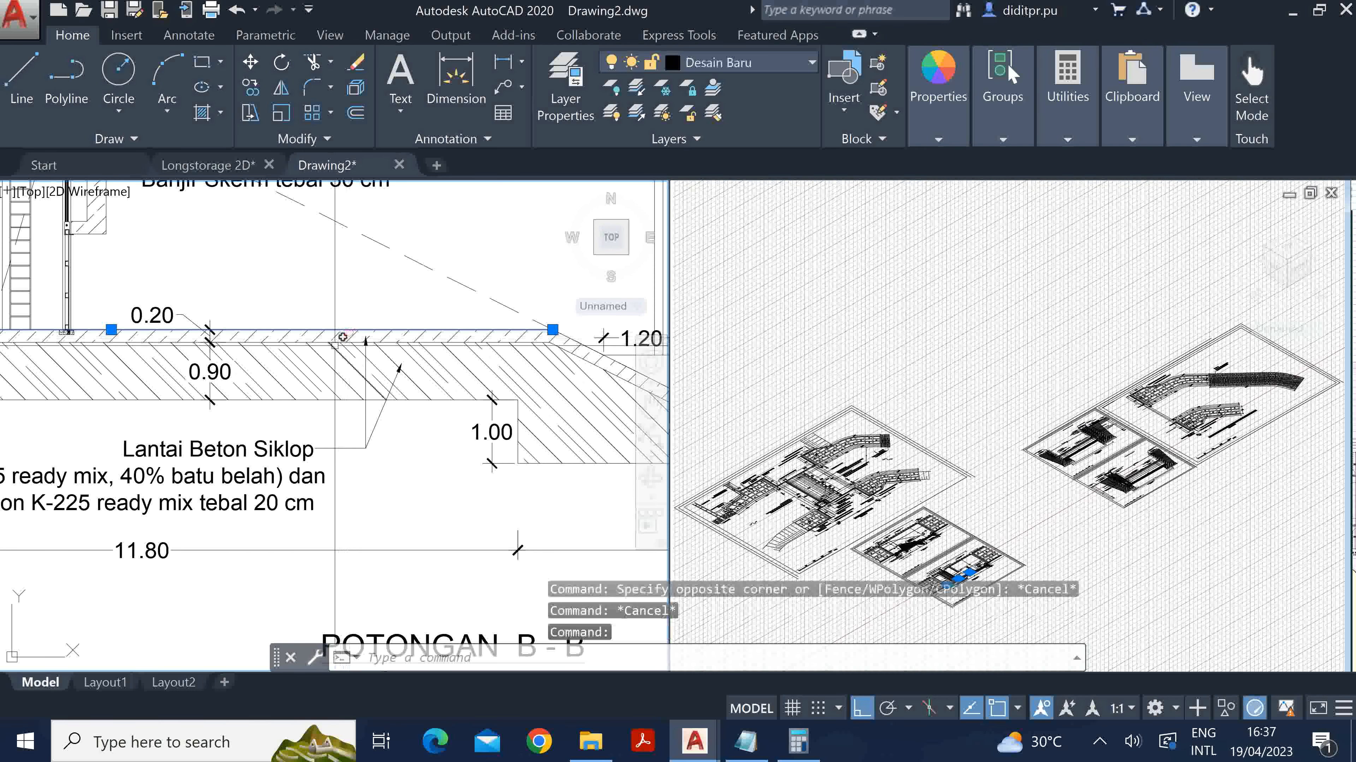
key("Escape")
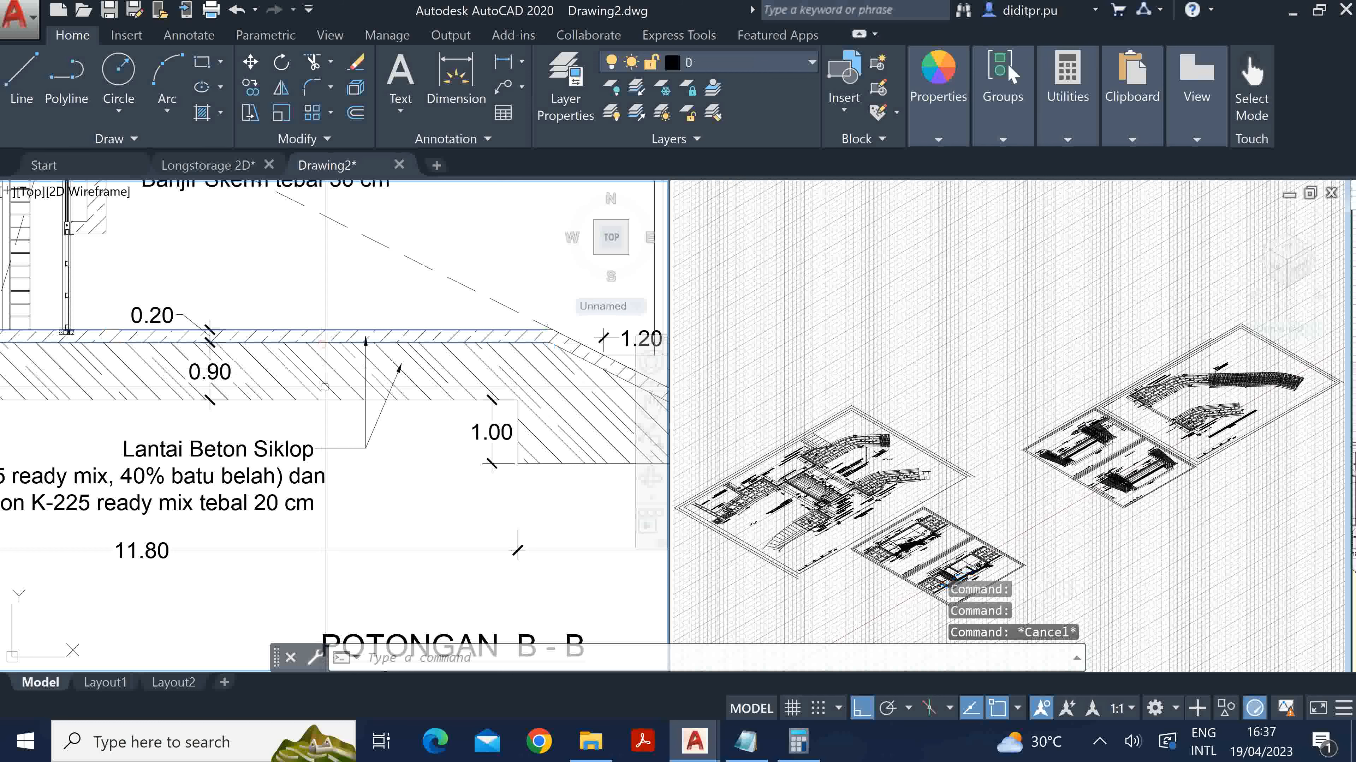
left_click(201, 451)
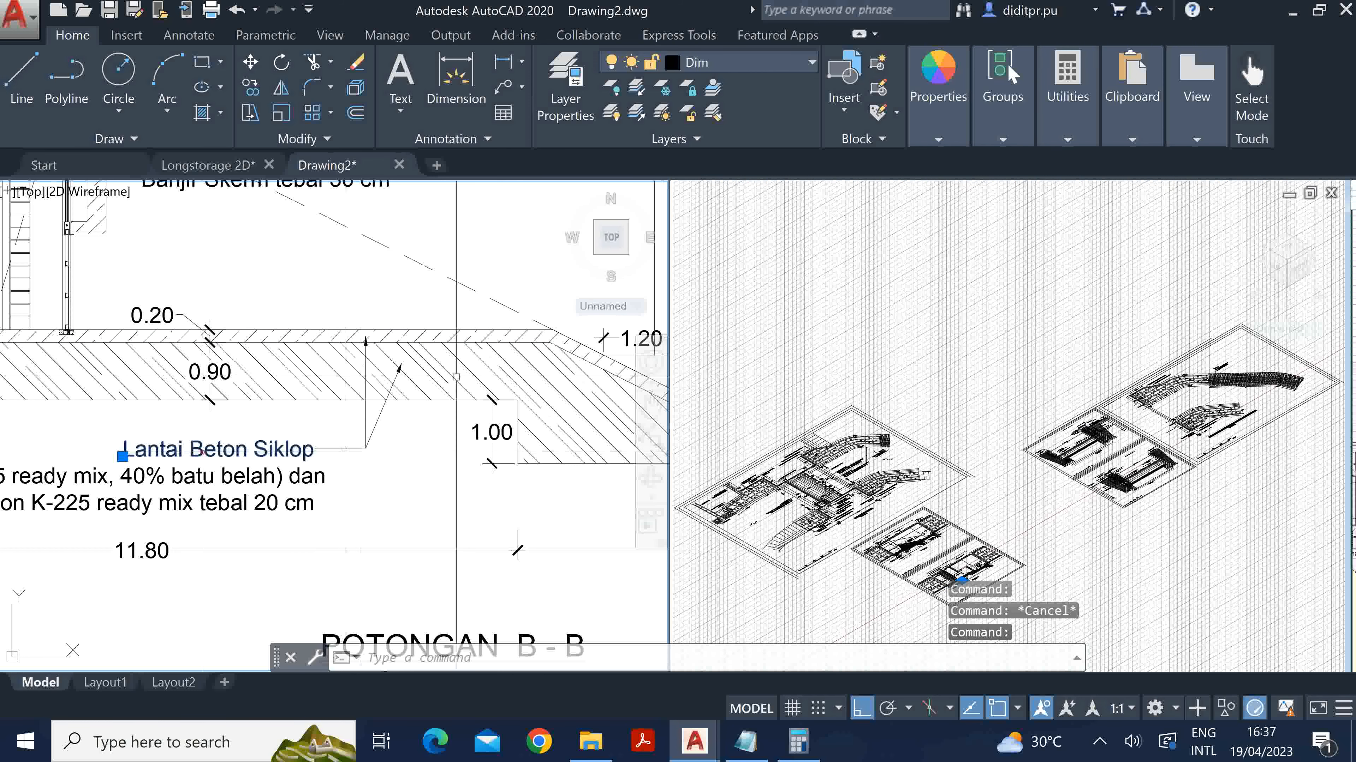
scroll(368, 430, "down", 2)
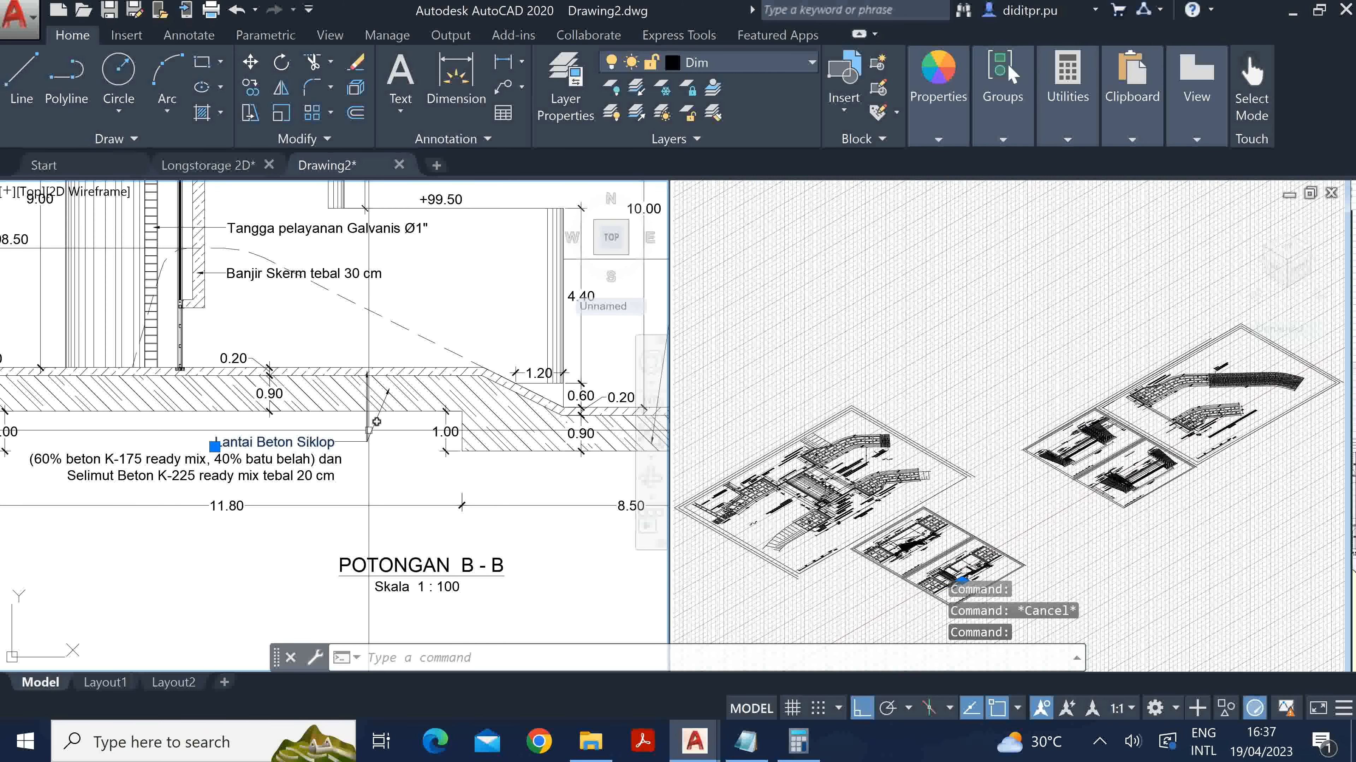
scroll(369, 430, "down", 2)
key("Escape")
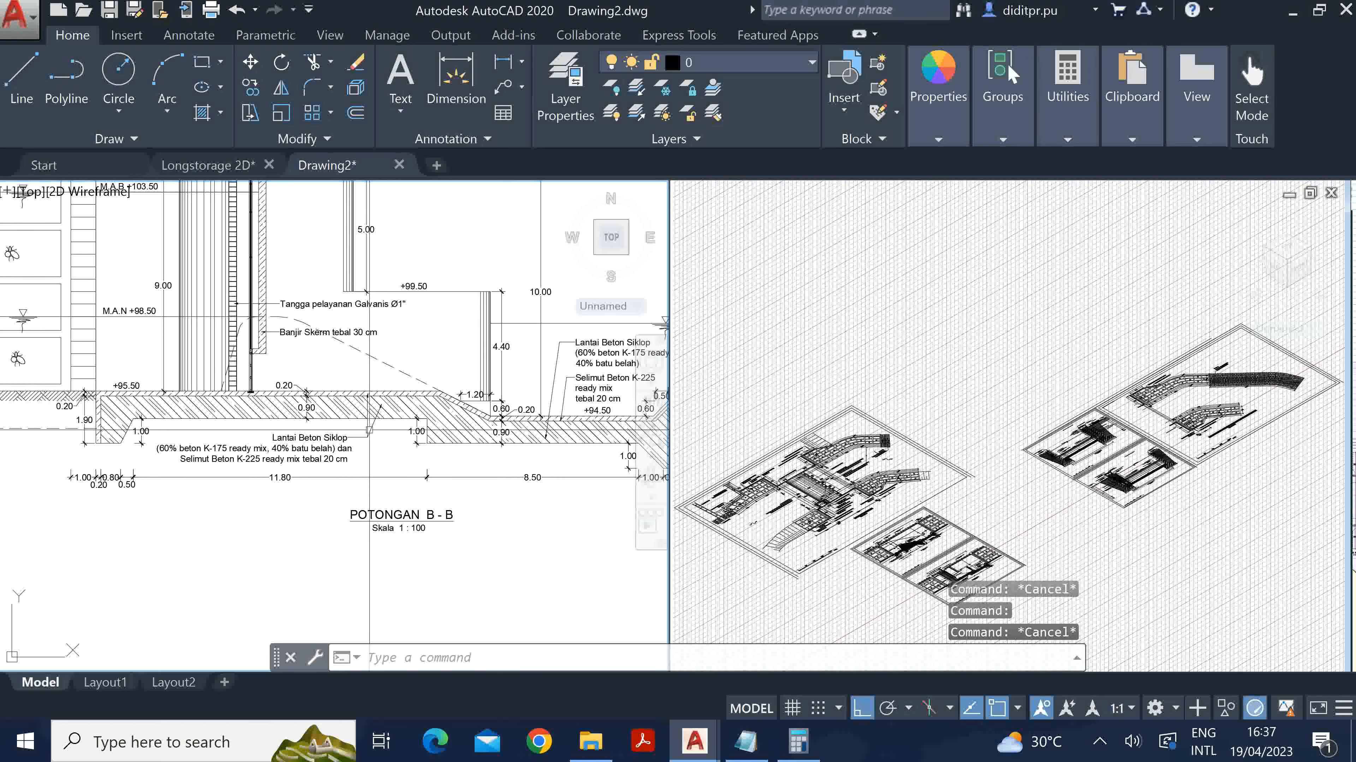
scroll(368, 430, "down", 3)
scroll(341, 309, "up", 3)
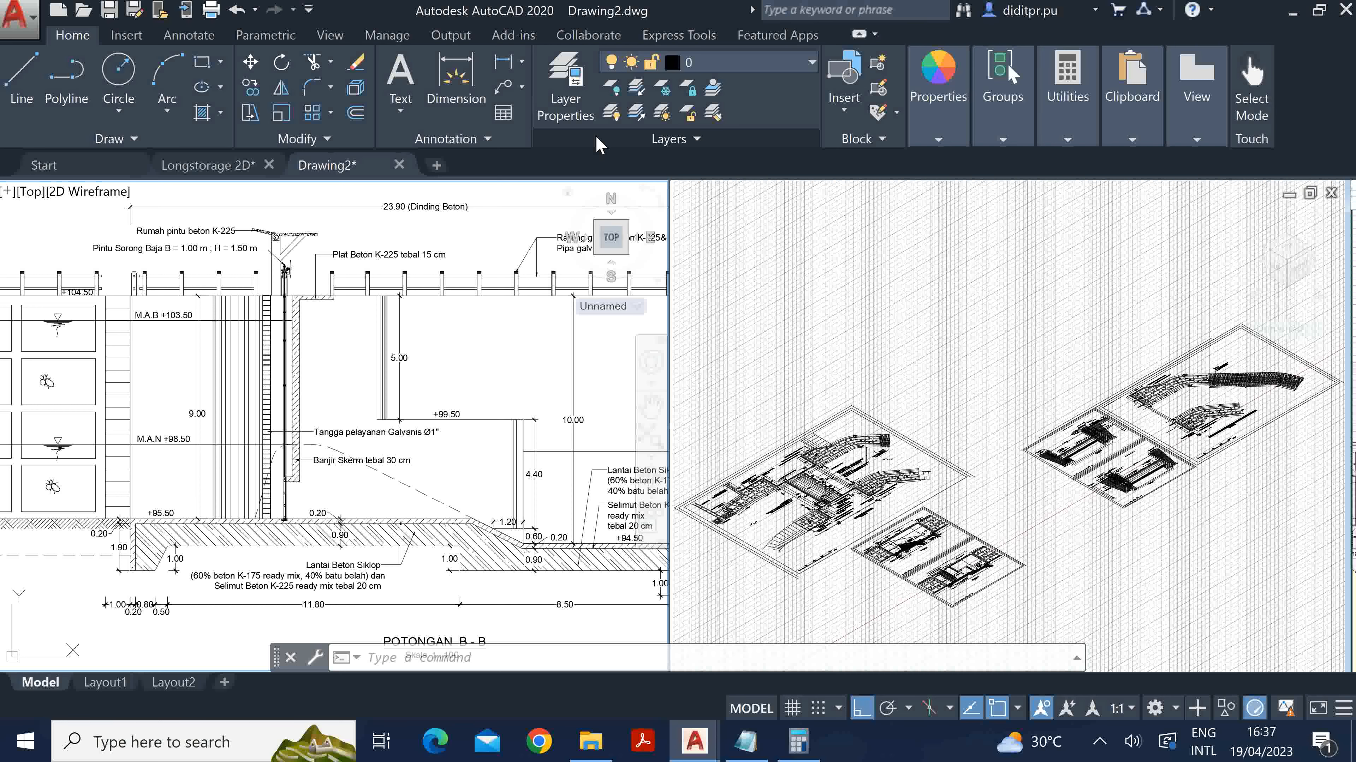
Create a new layer named Selimut Beton Bendung.
left_click(564, 104)
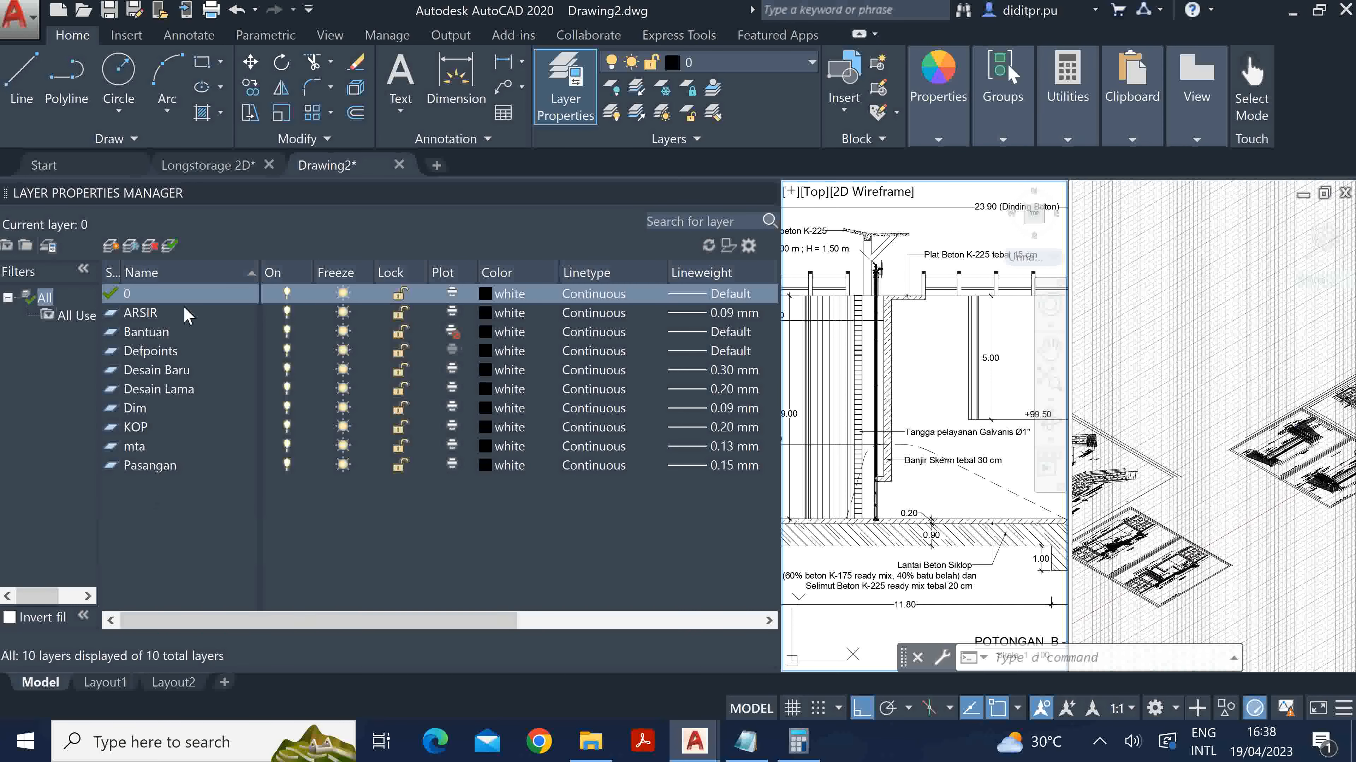
left_click(111, 246)
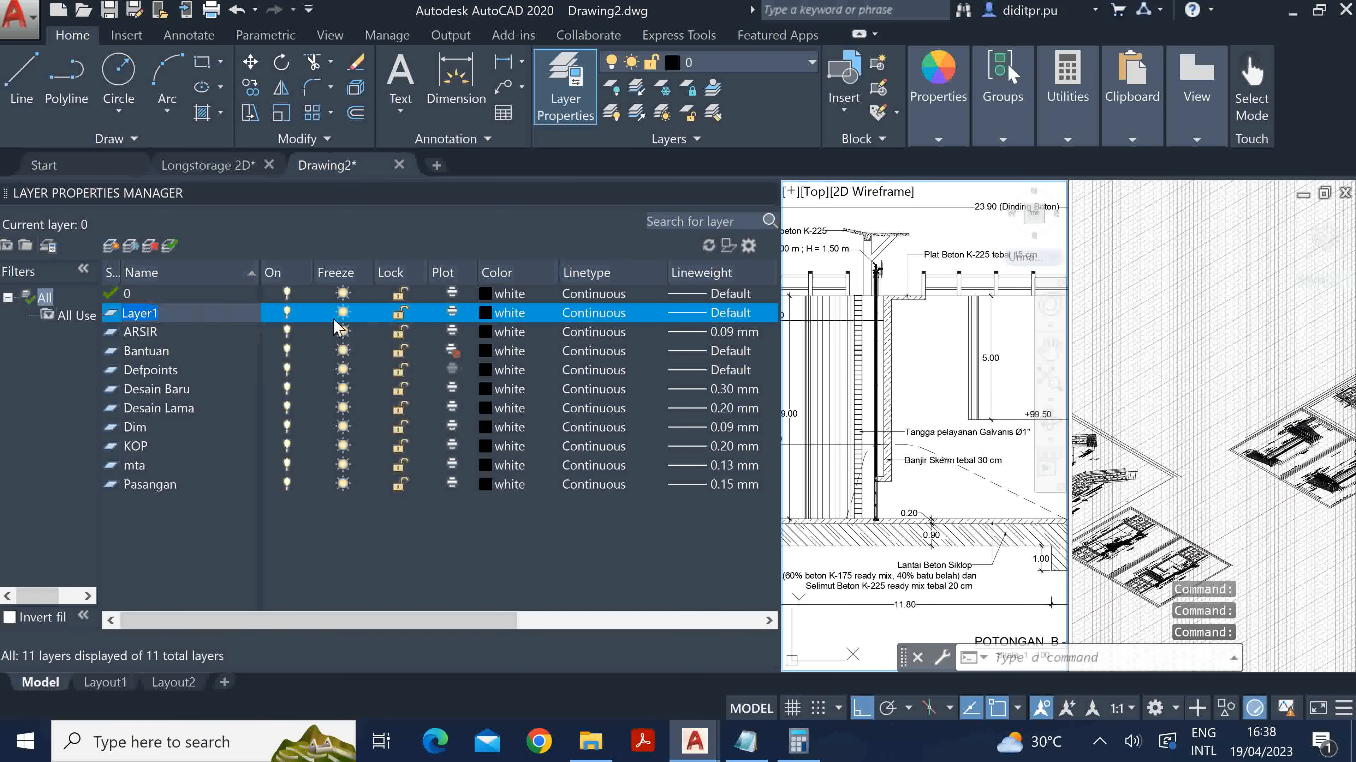
type("Selimut Beton Bendu...")
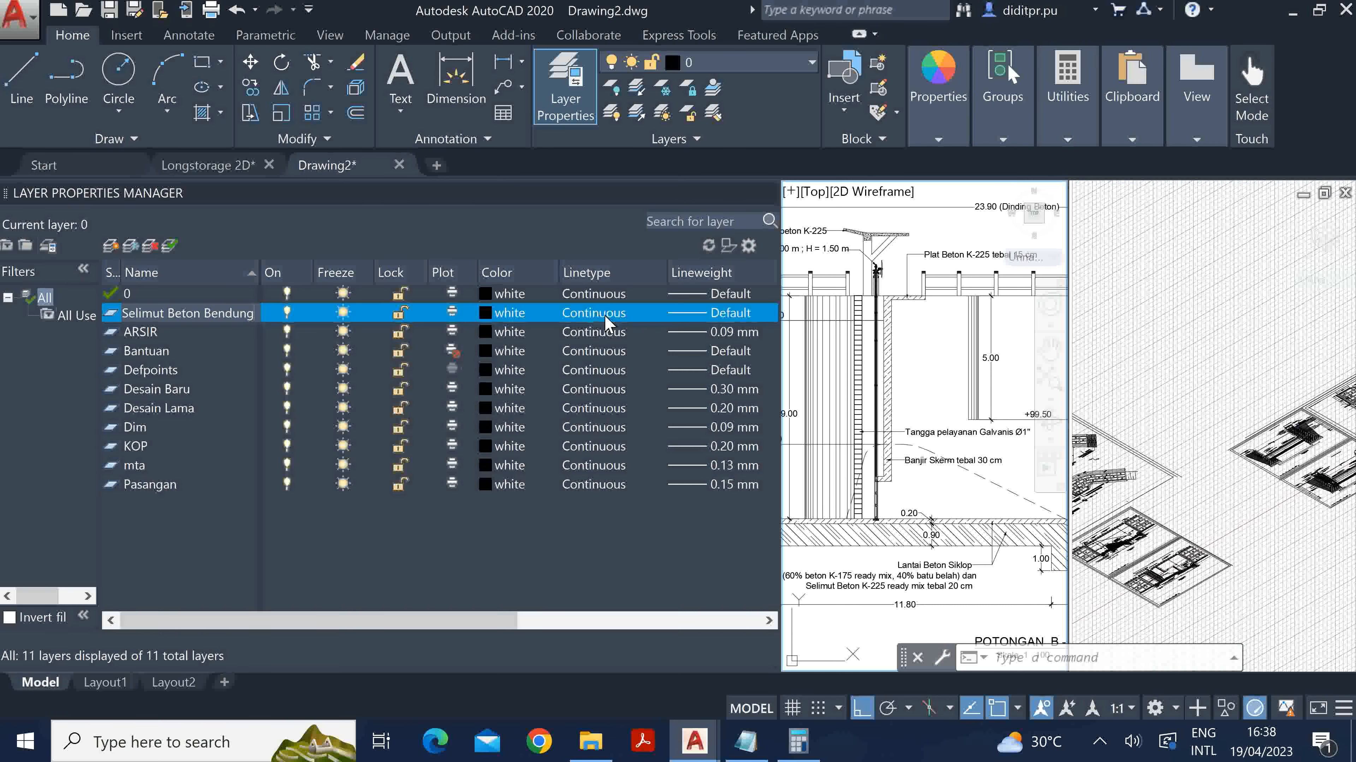
Set the color of the Selimut Beton Bendung layer to red.
left_click(486, 315)
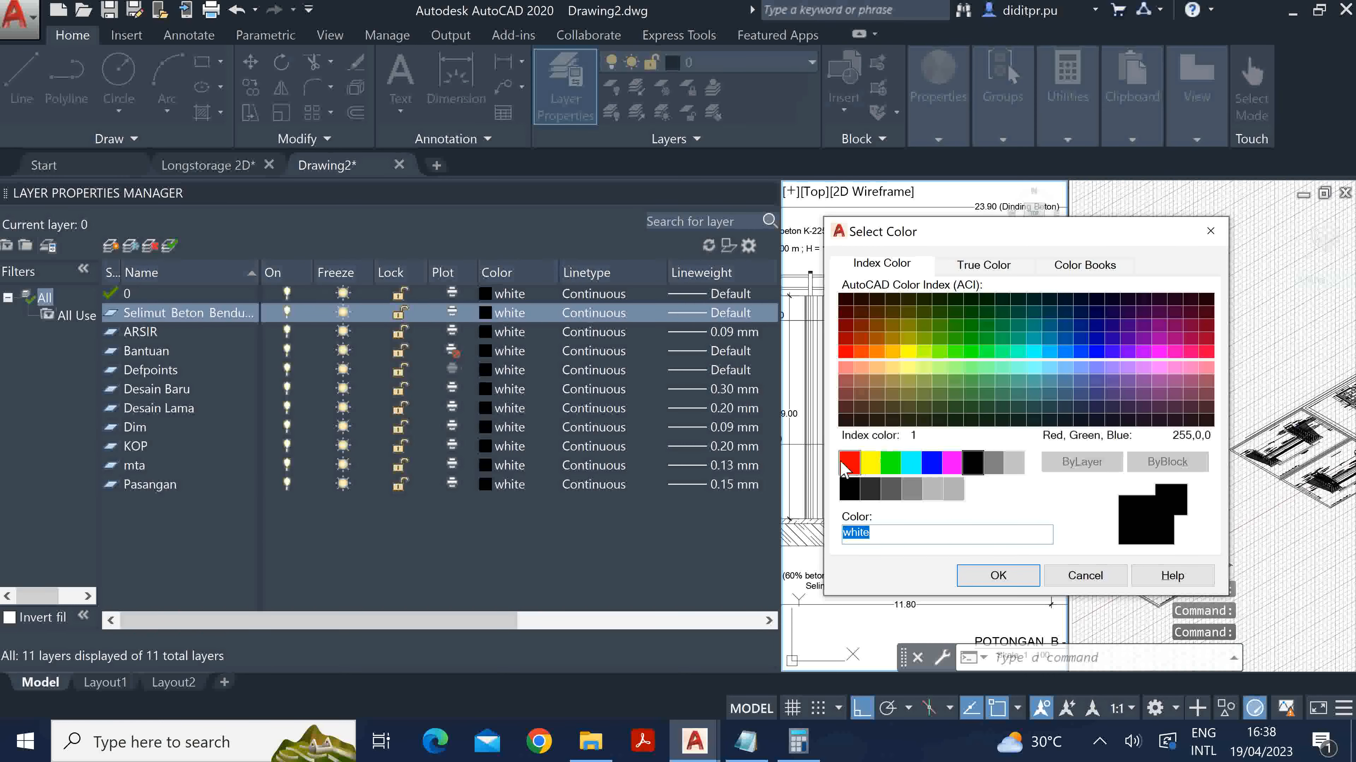
left_click(849, 464)
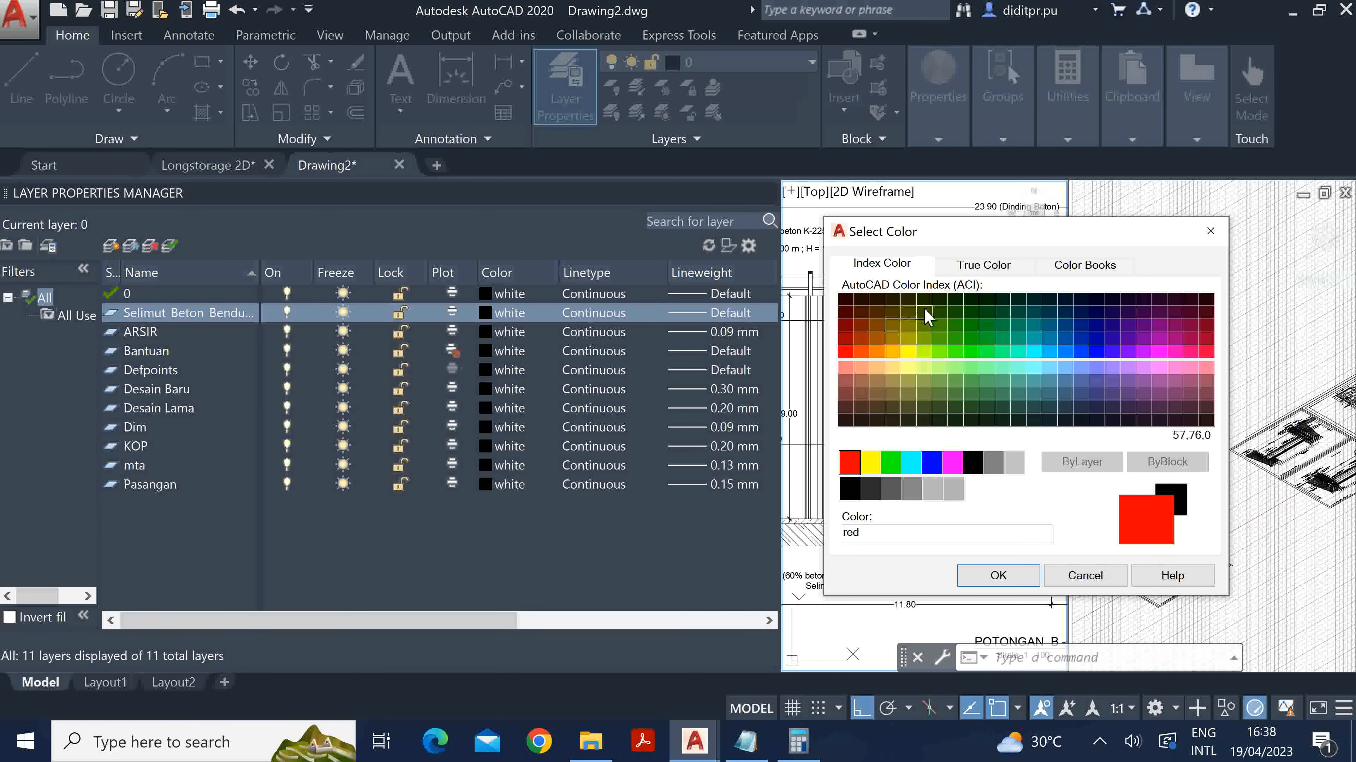
left_click(983, 264)
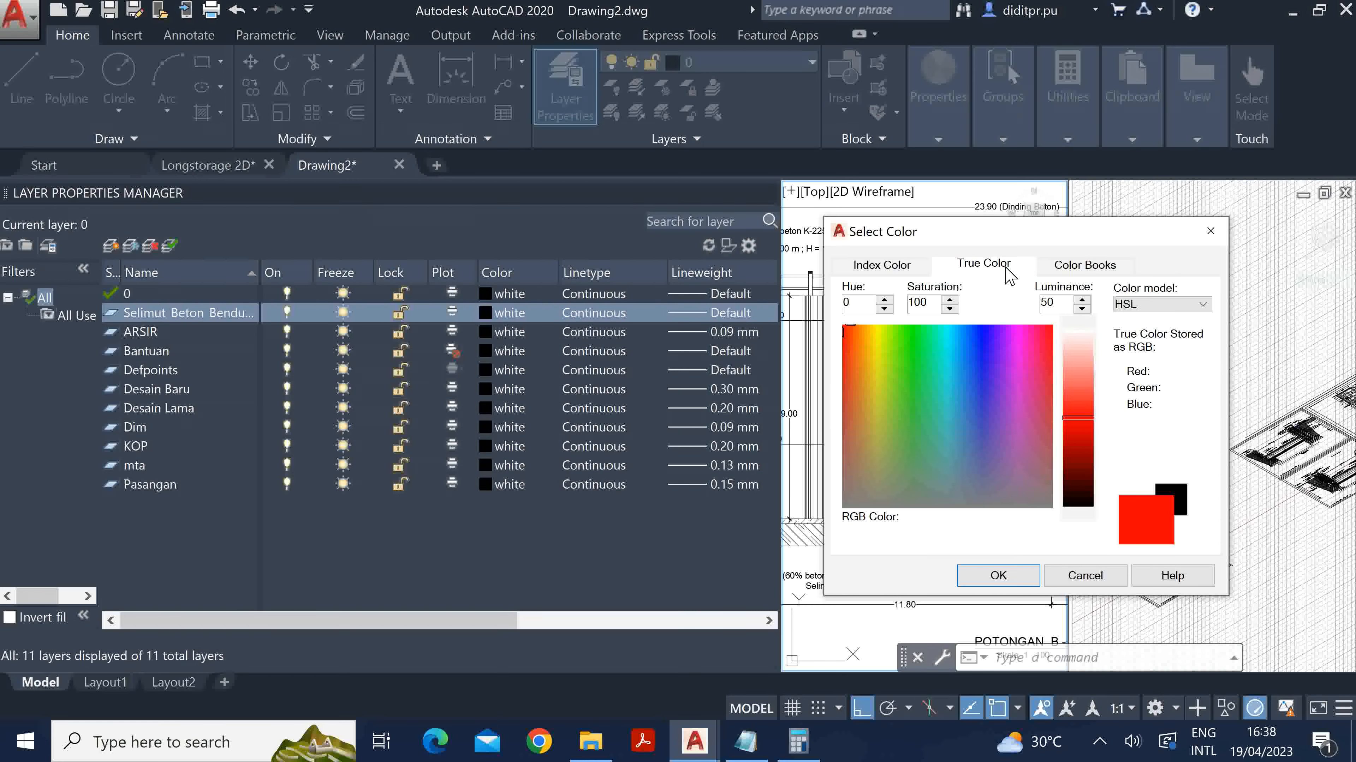
left_click(1089, 263)
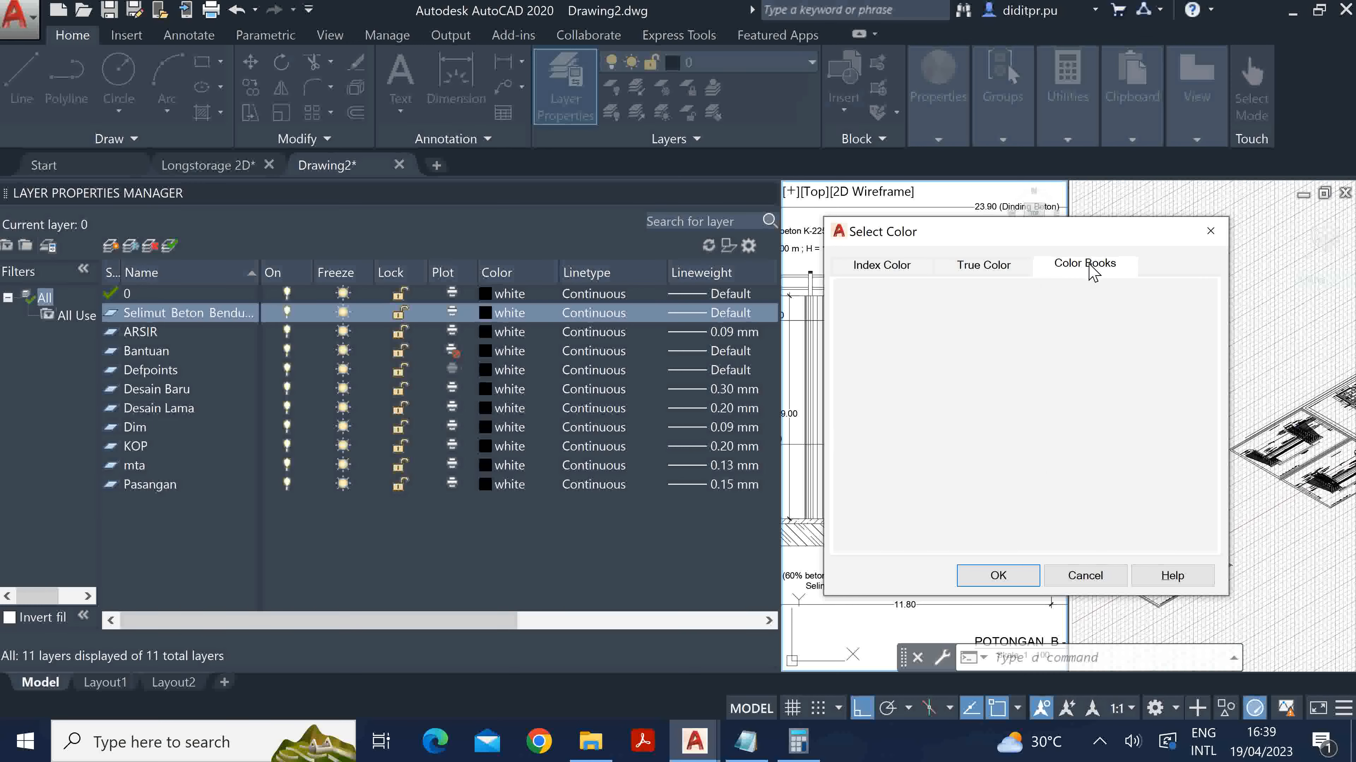
left_click(984, 267)
left_click(886, 264)
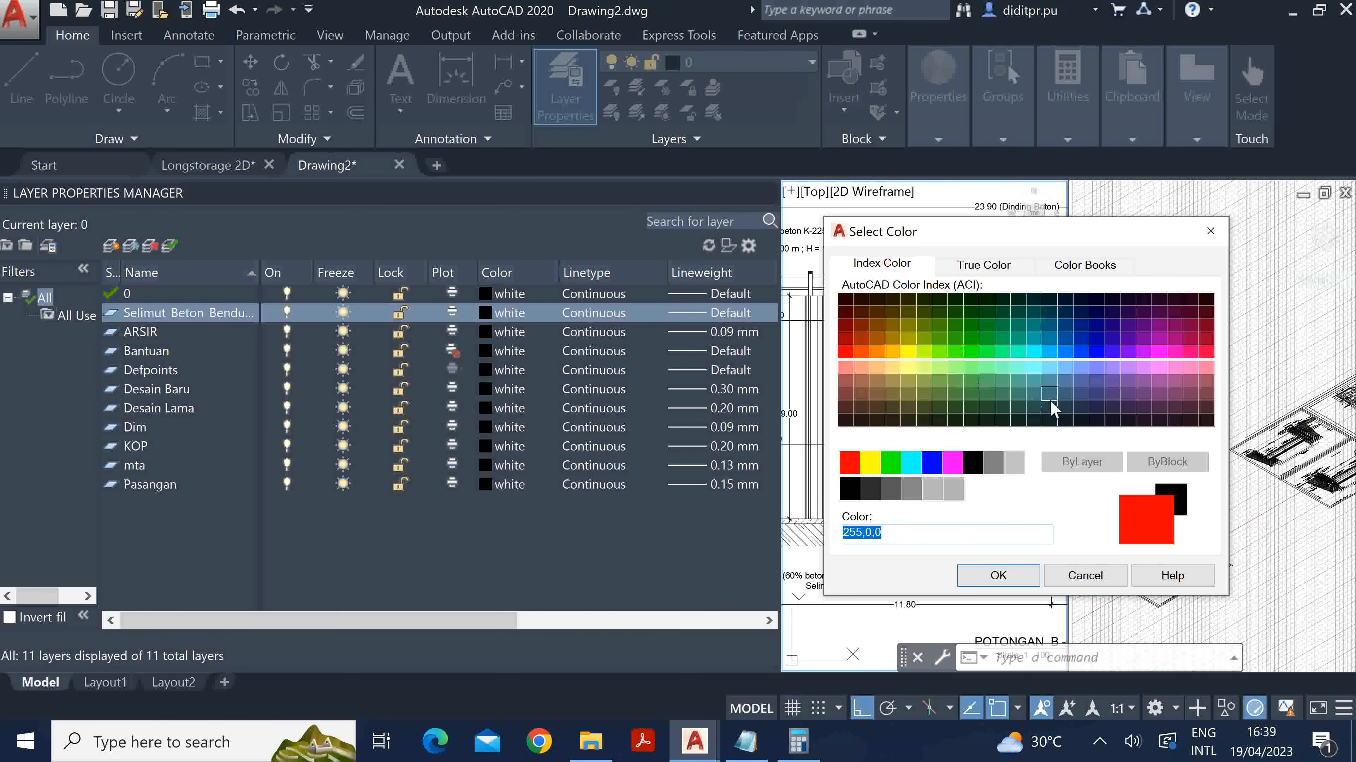
left_click(850, 473)
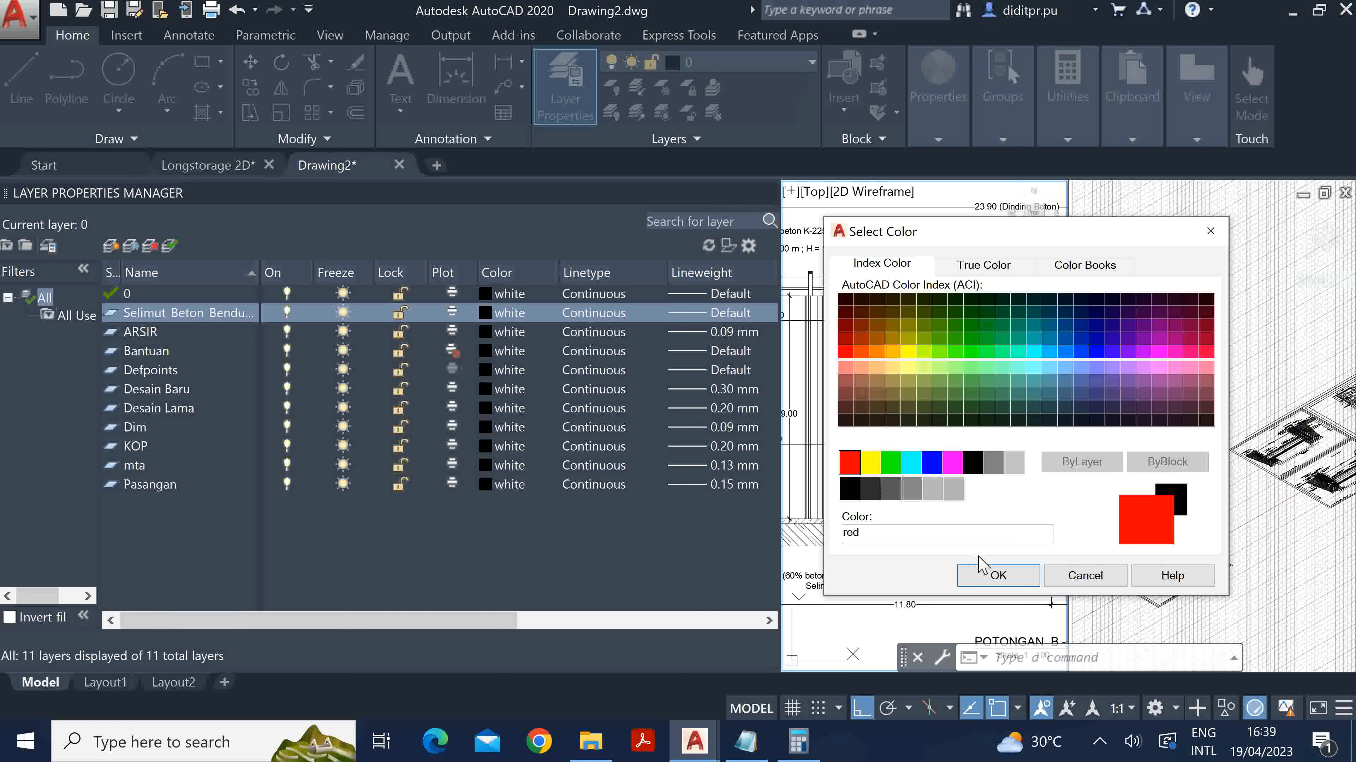
left_click(998, 575)
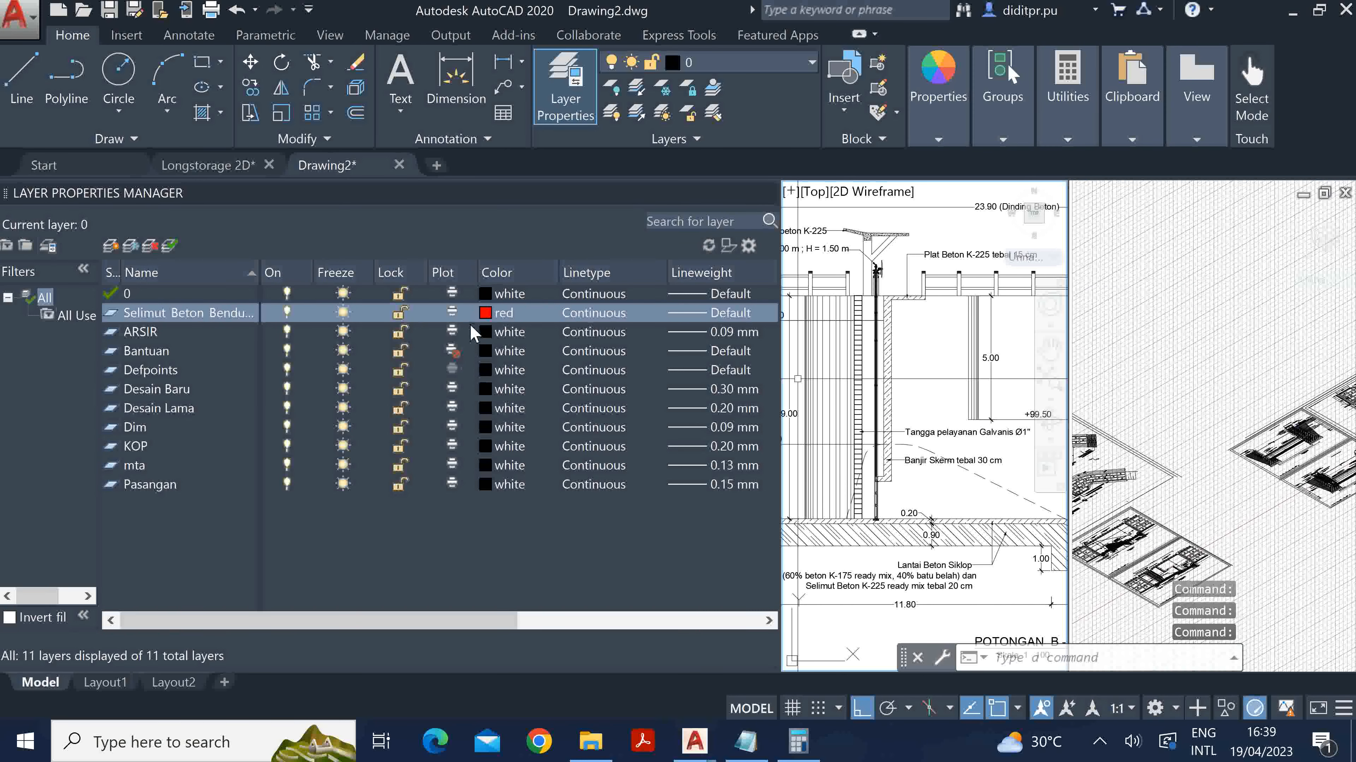
Highlight the Mercu Beton Siklop label above the weir crest in the section drawing.
left_click(945, 220)
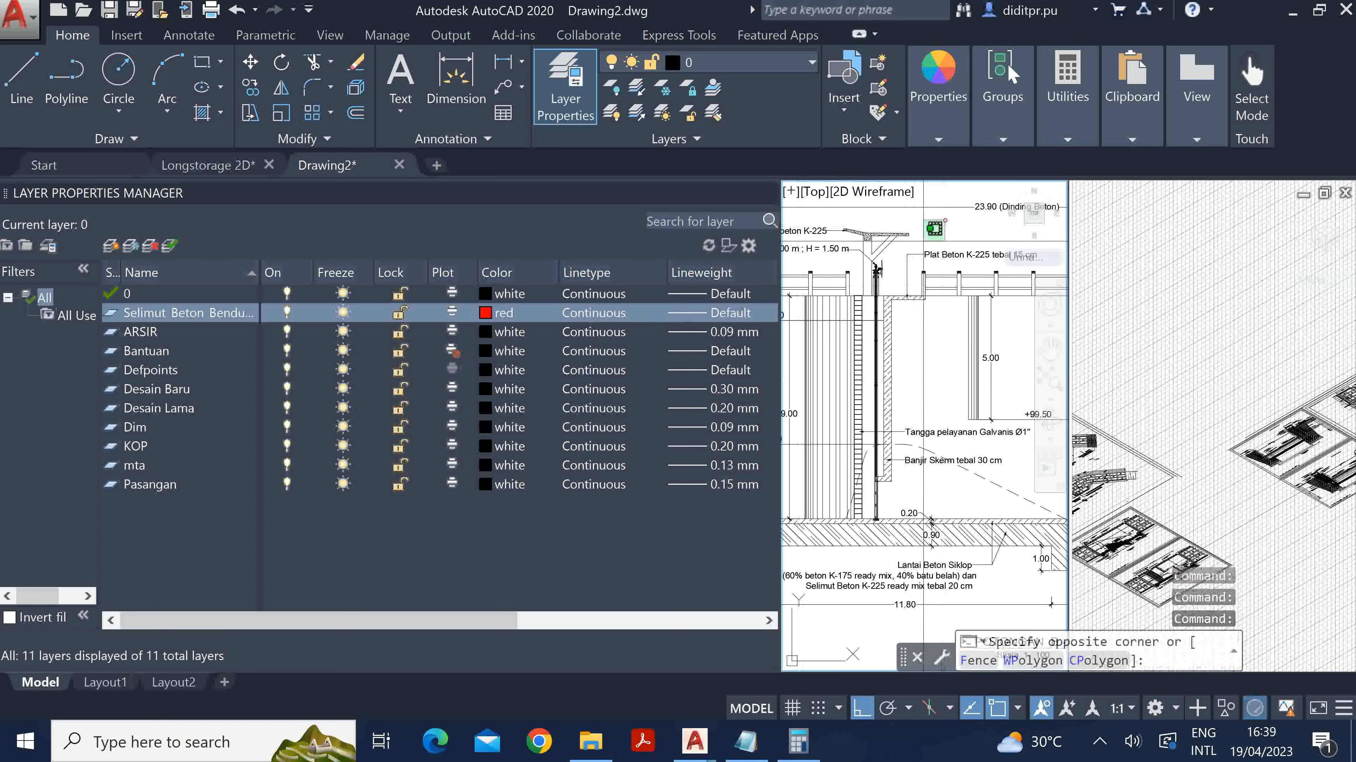
scroll(907, 320, "down", 3)
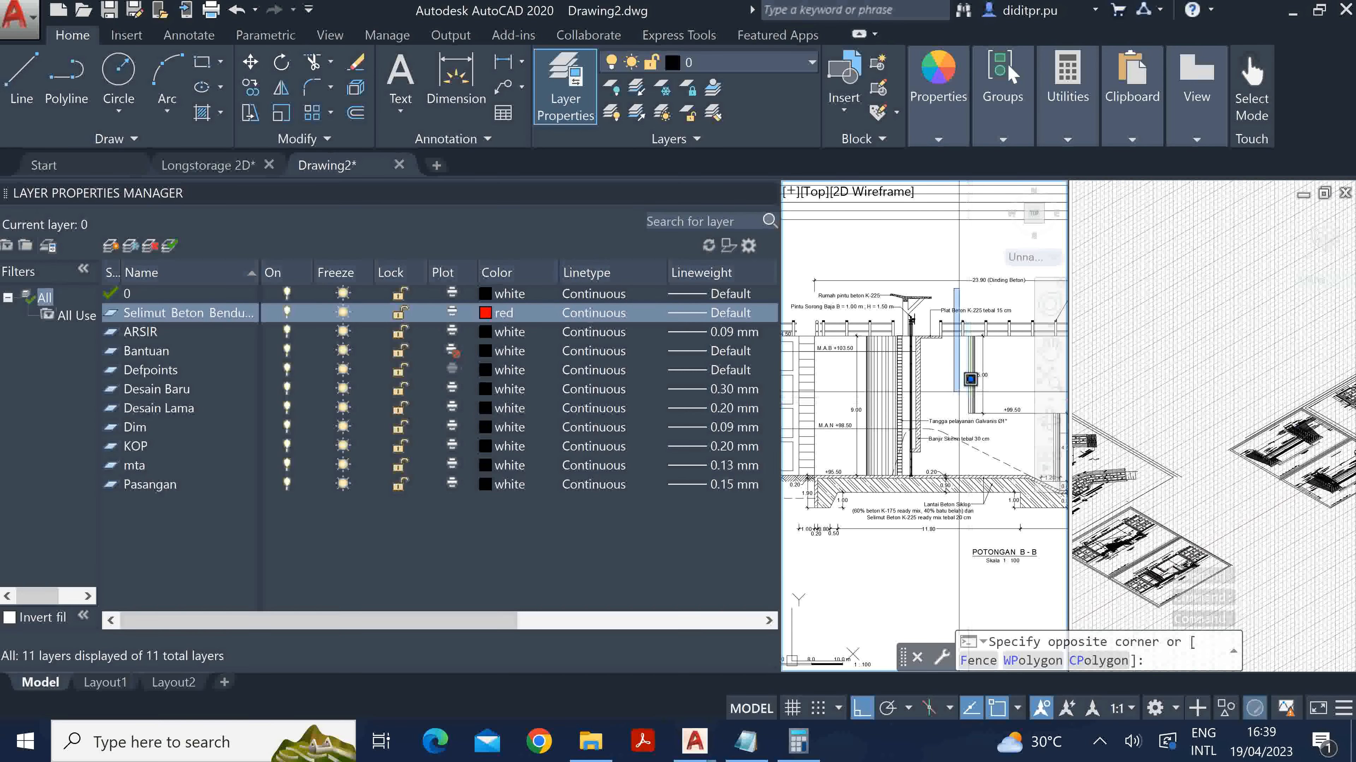
left_click(947, 379)
scroll(987, 254, "down", 5)
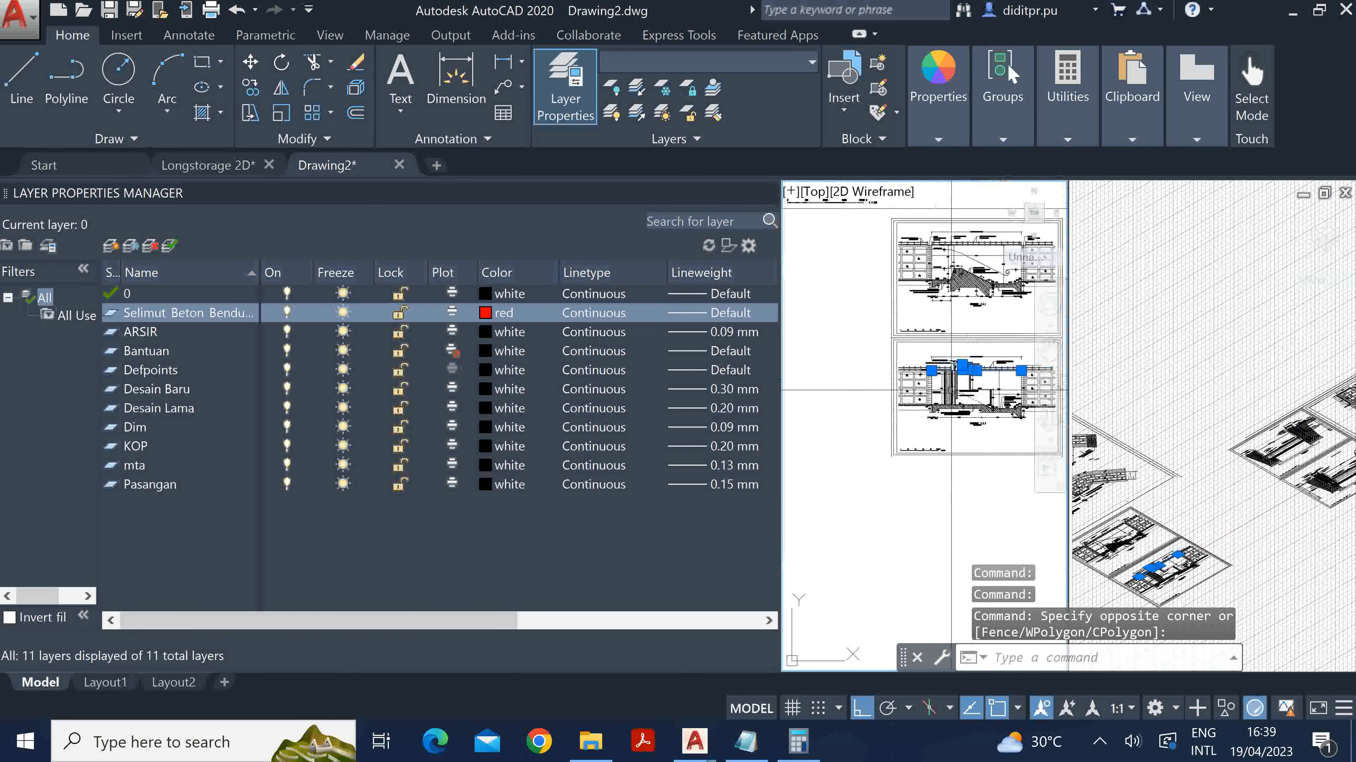
scroll(986, 254, "up", 10)
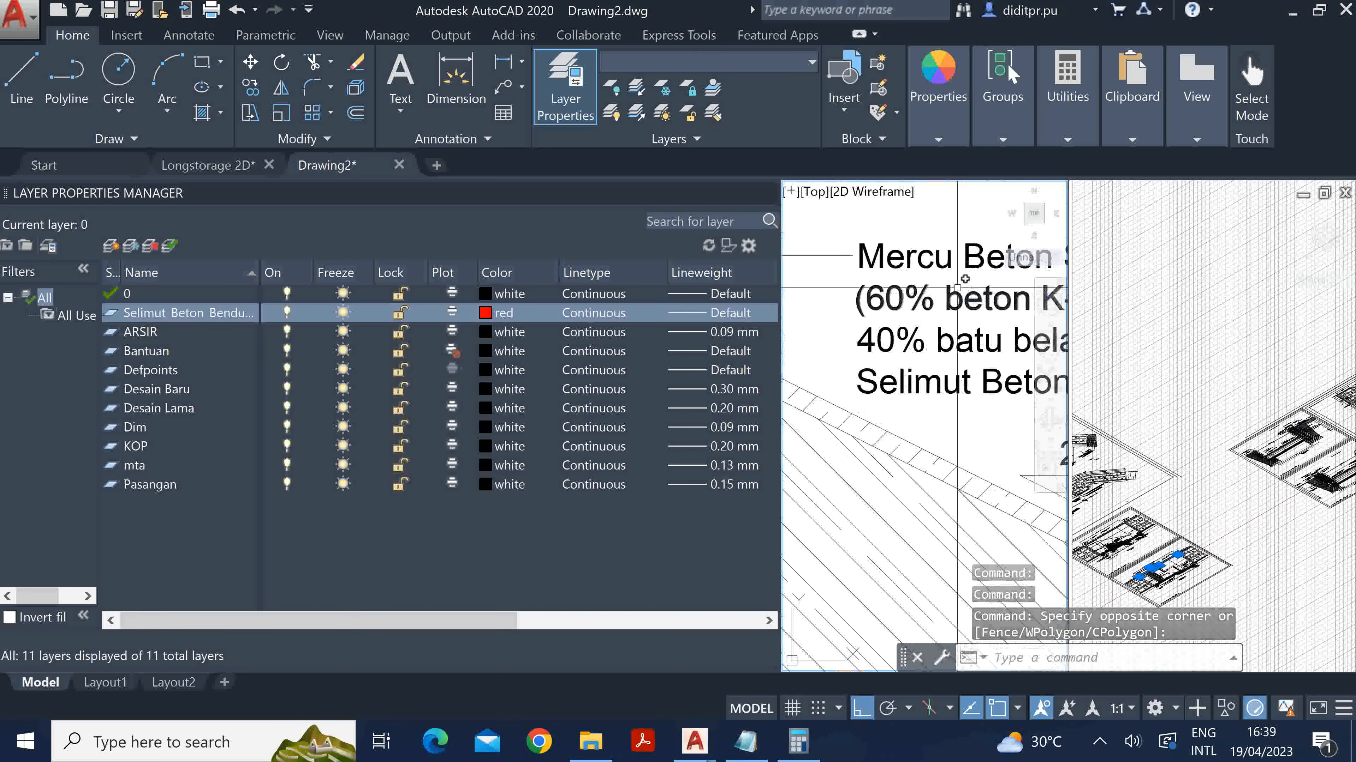
scroll(803, 305, "down", 2)
scroll(930, 274, "up", 2)
left_click(900, 286)
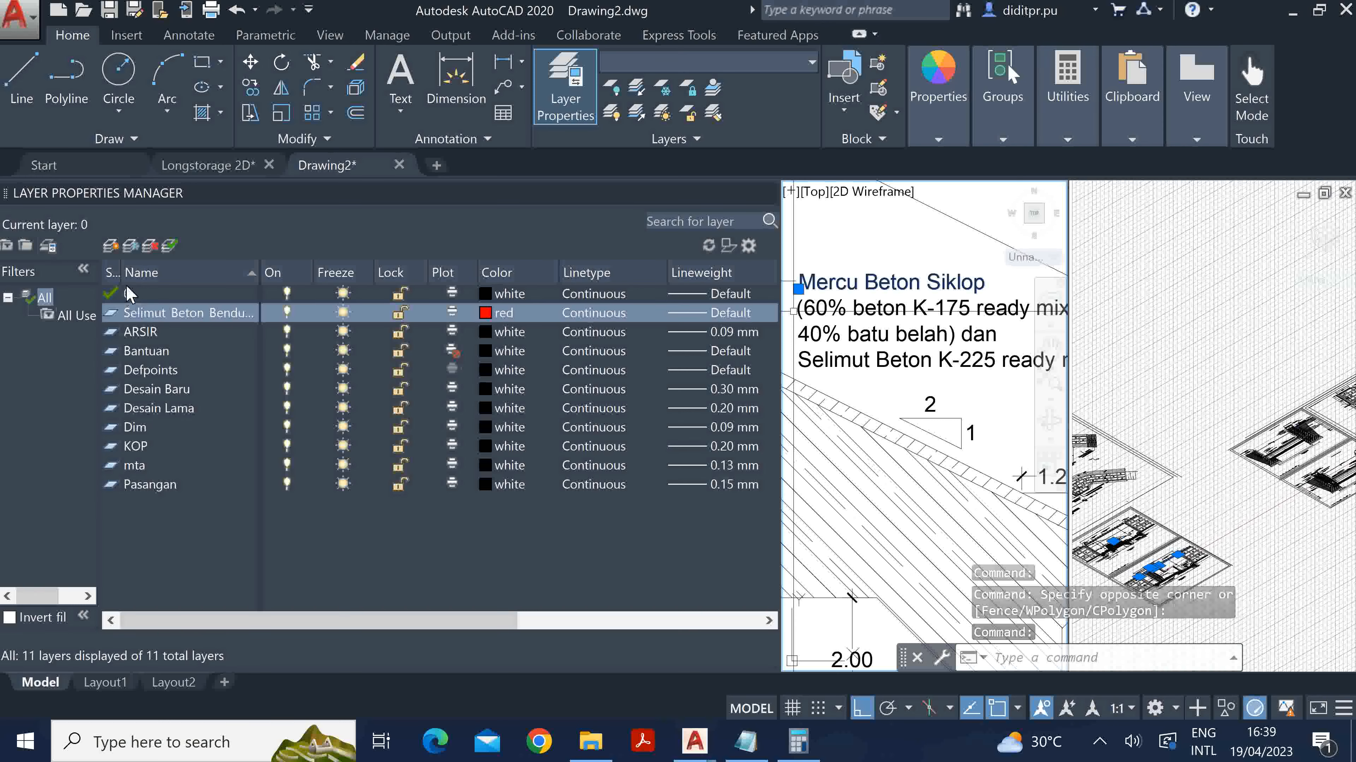
Create a new layer named Mercu Beton Siklop and set its color to green.
left_click(111, 246)
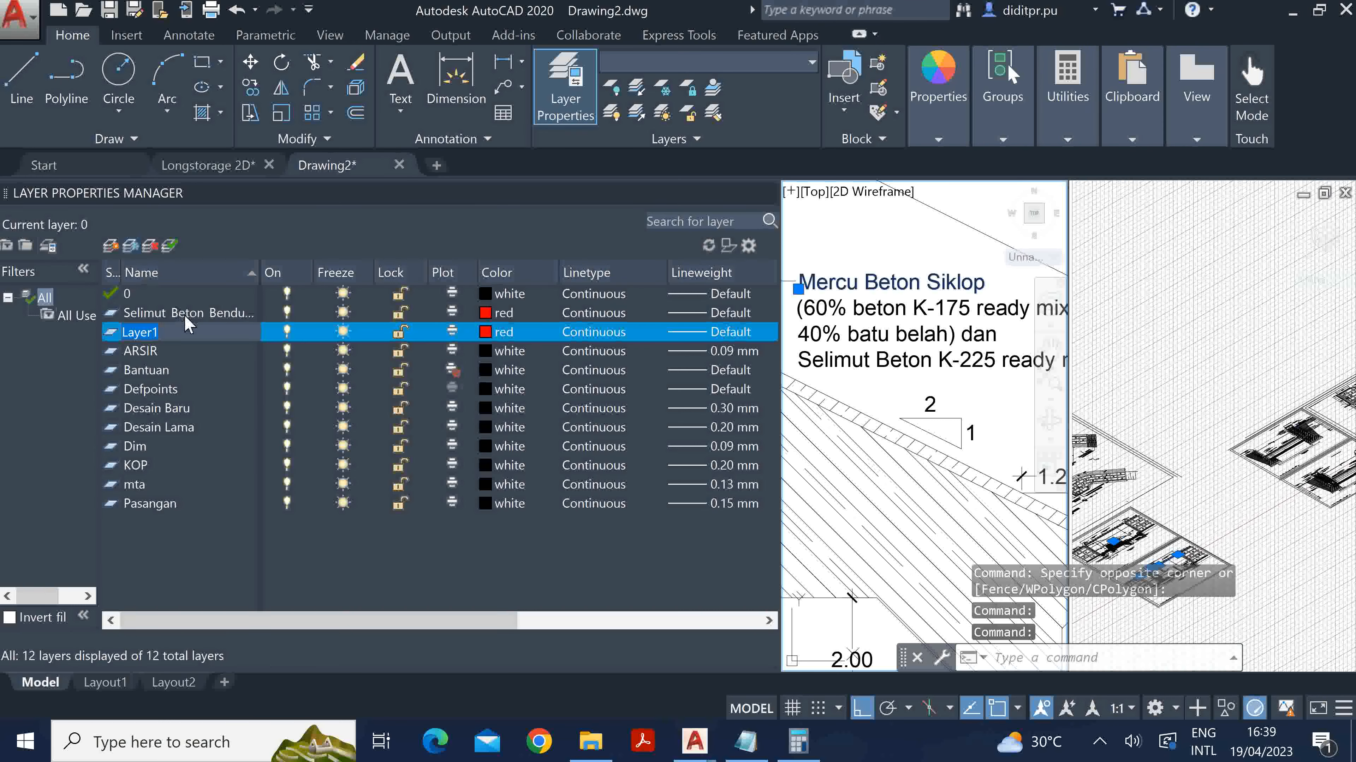
type("cu")
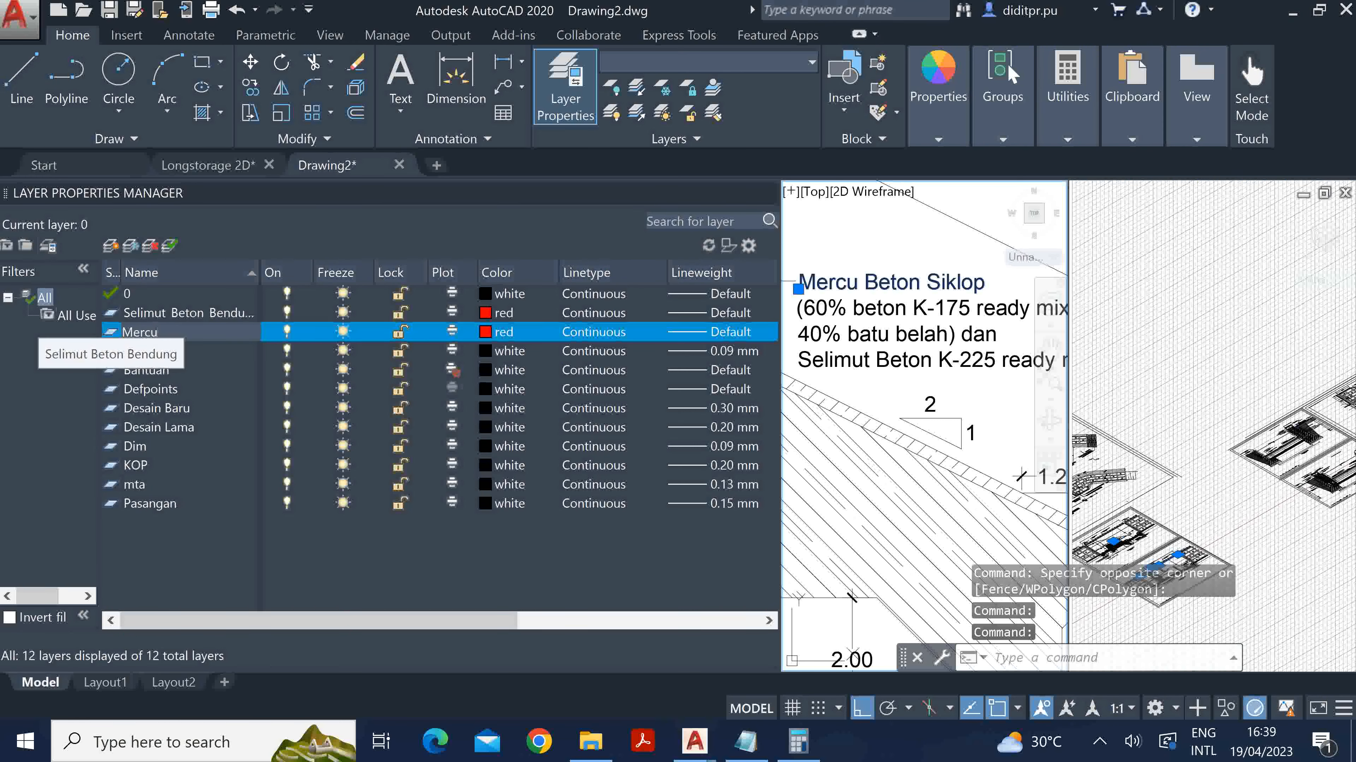
type(" Beton Siklop")
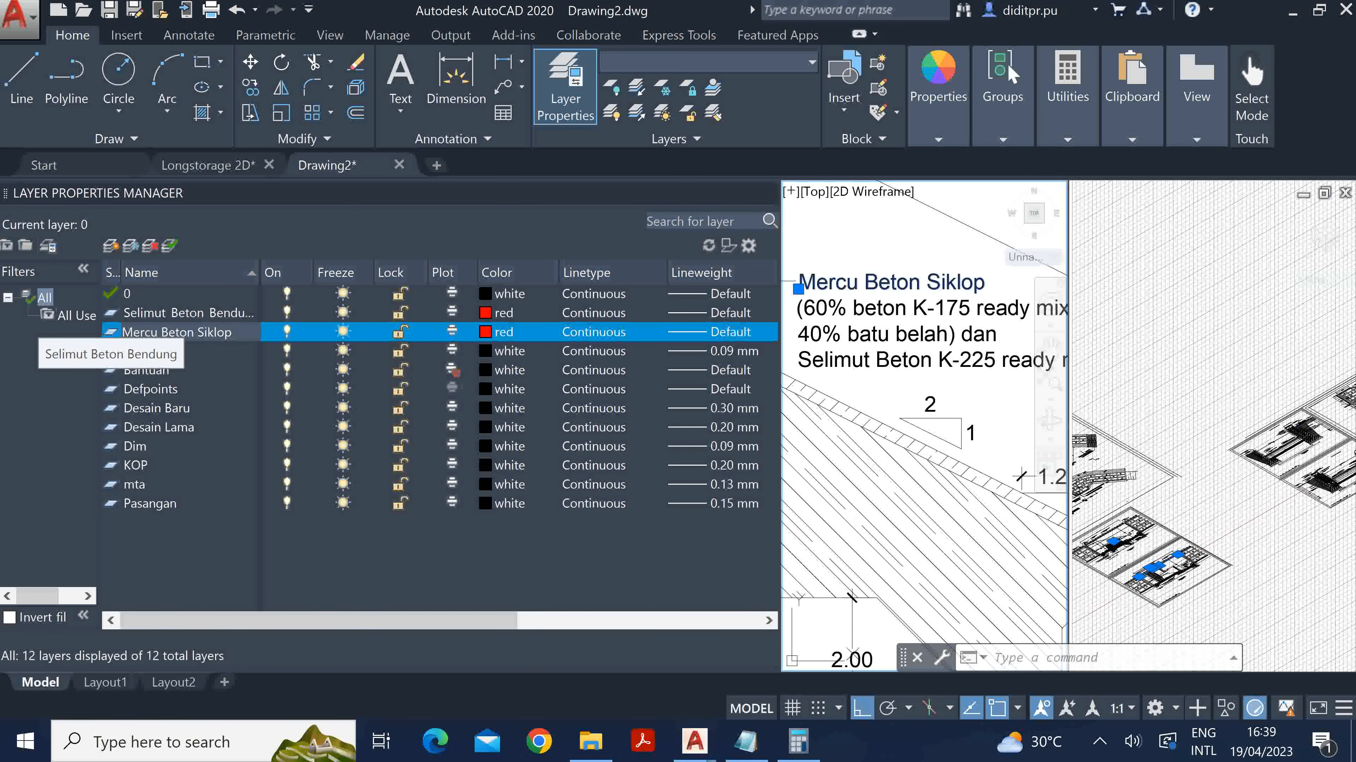
left_click(485, 332)
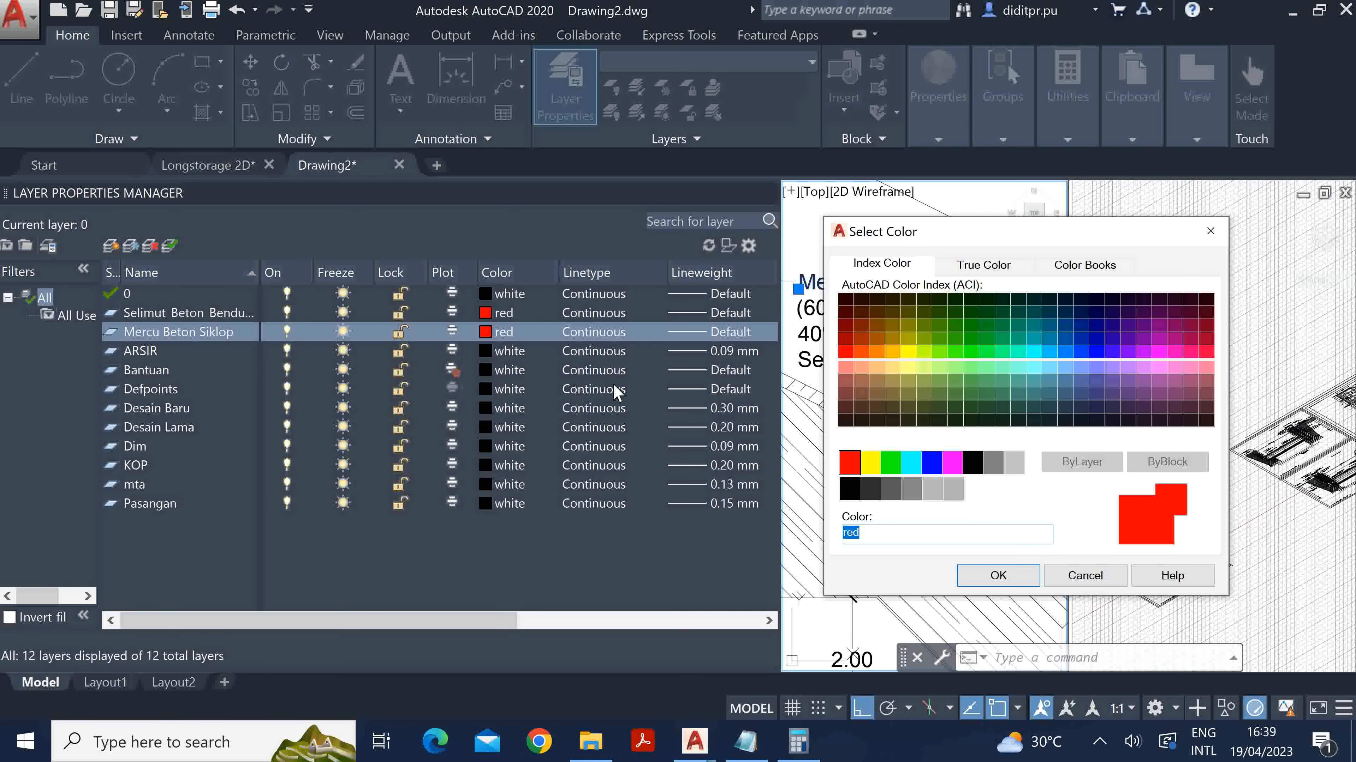
left_click(891, 462)
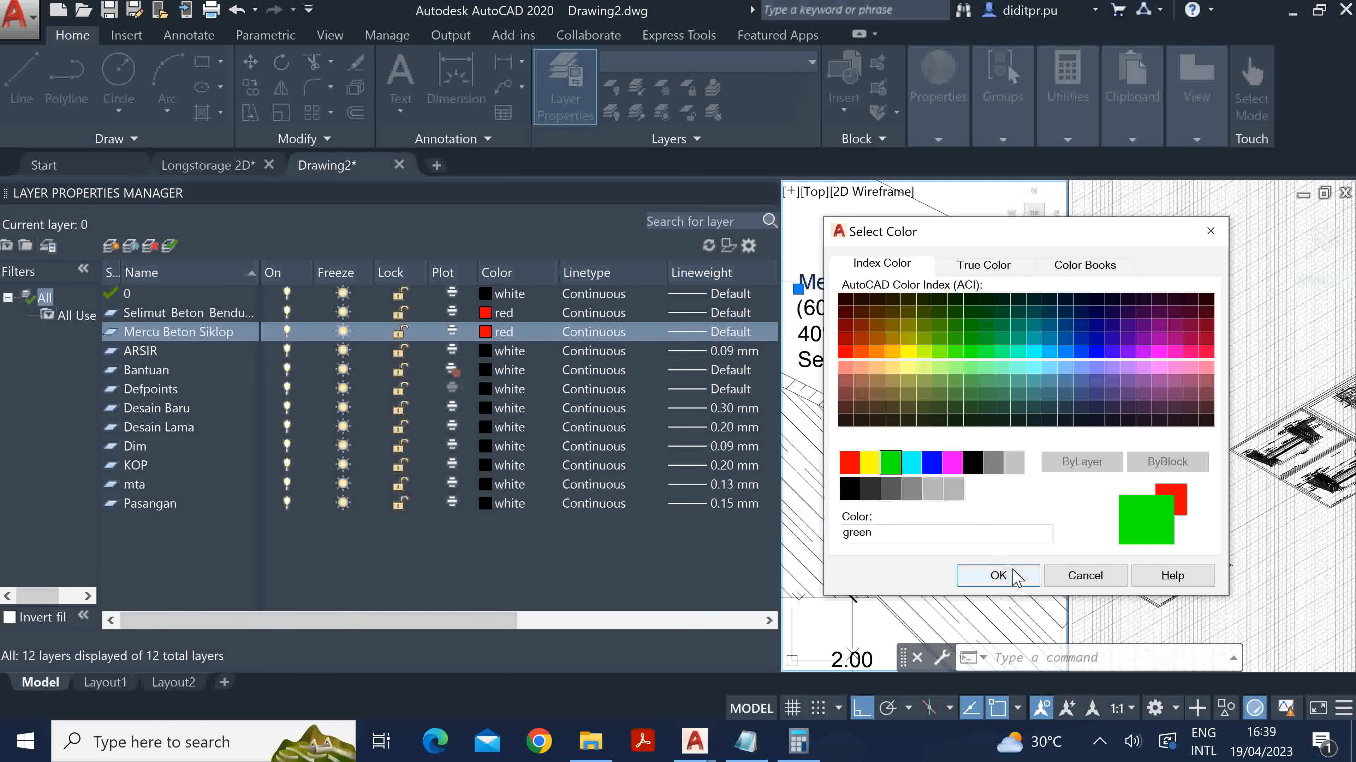
left_click(997, 576)
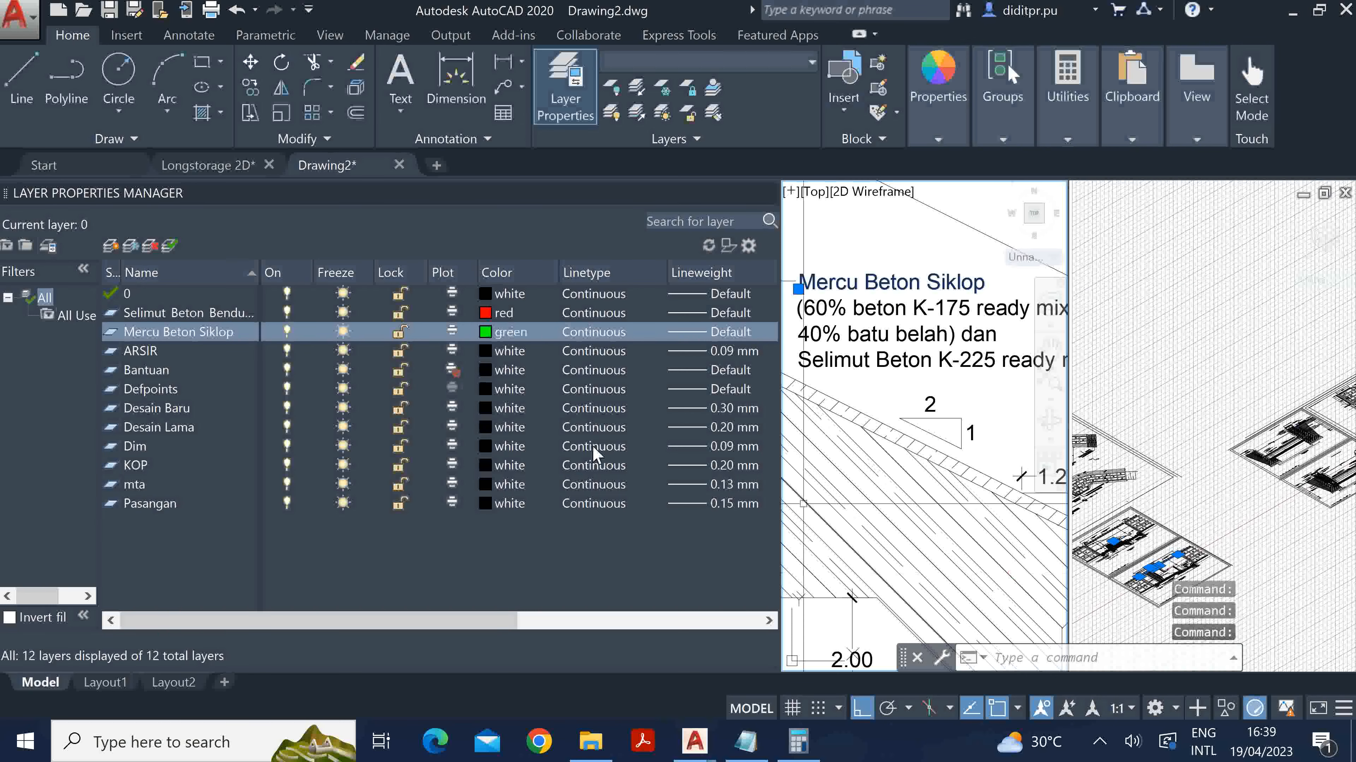
Create a new layer named Selimut Beton Pintu Air and set its color to yellow.
left_click(827, 269)
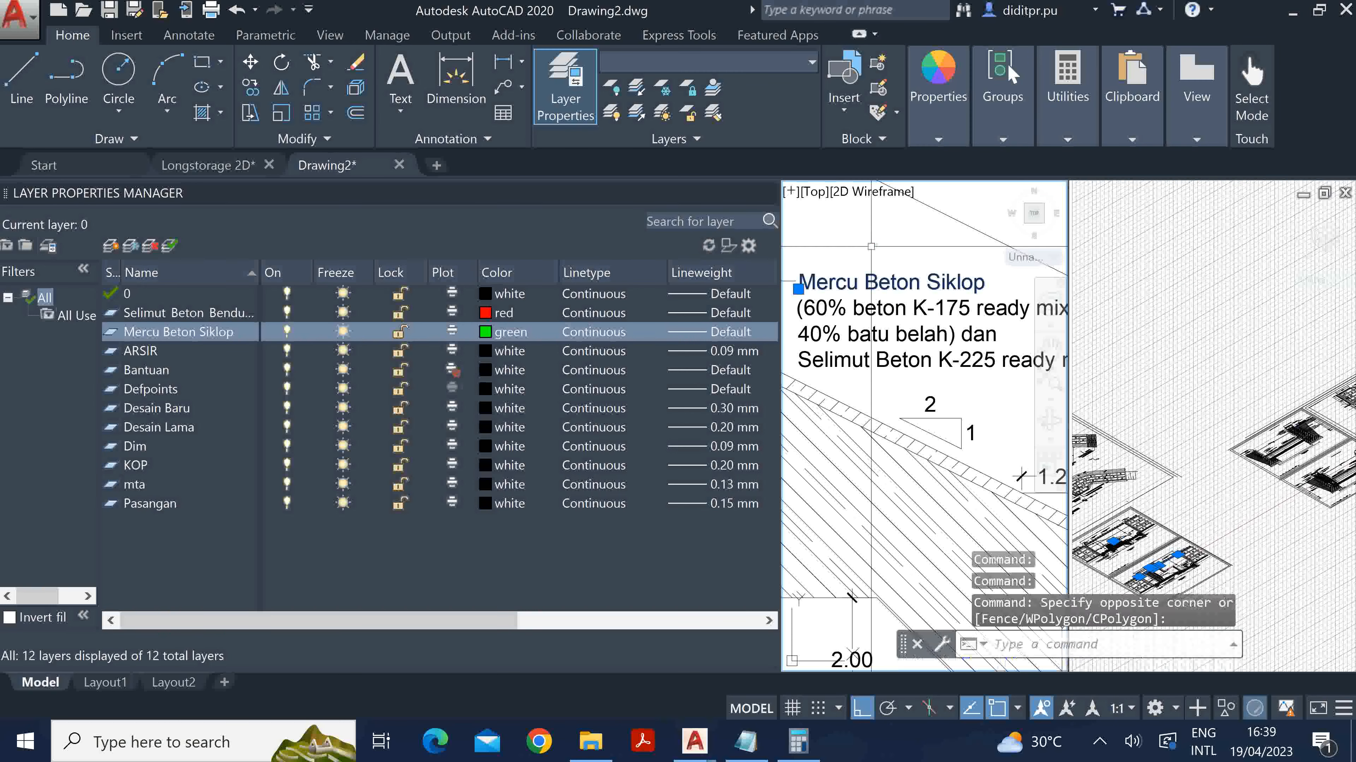
scroll(870, 246, "down", 2)
scroll(875, 248, "down", 3)
scroll(891, 380, "up", 3)
scroll(892, 380, "up", 5)
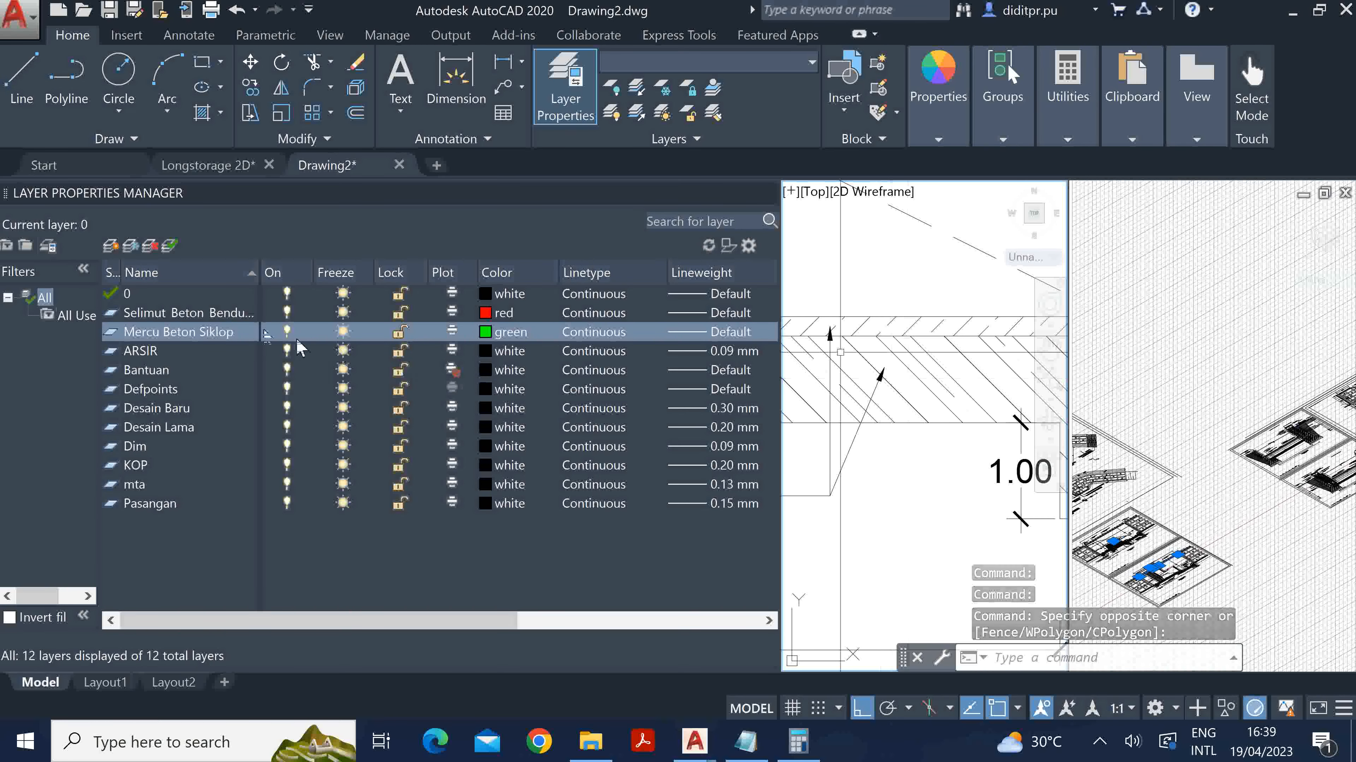
left_click(110, 246)
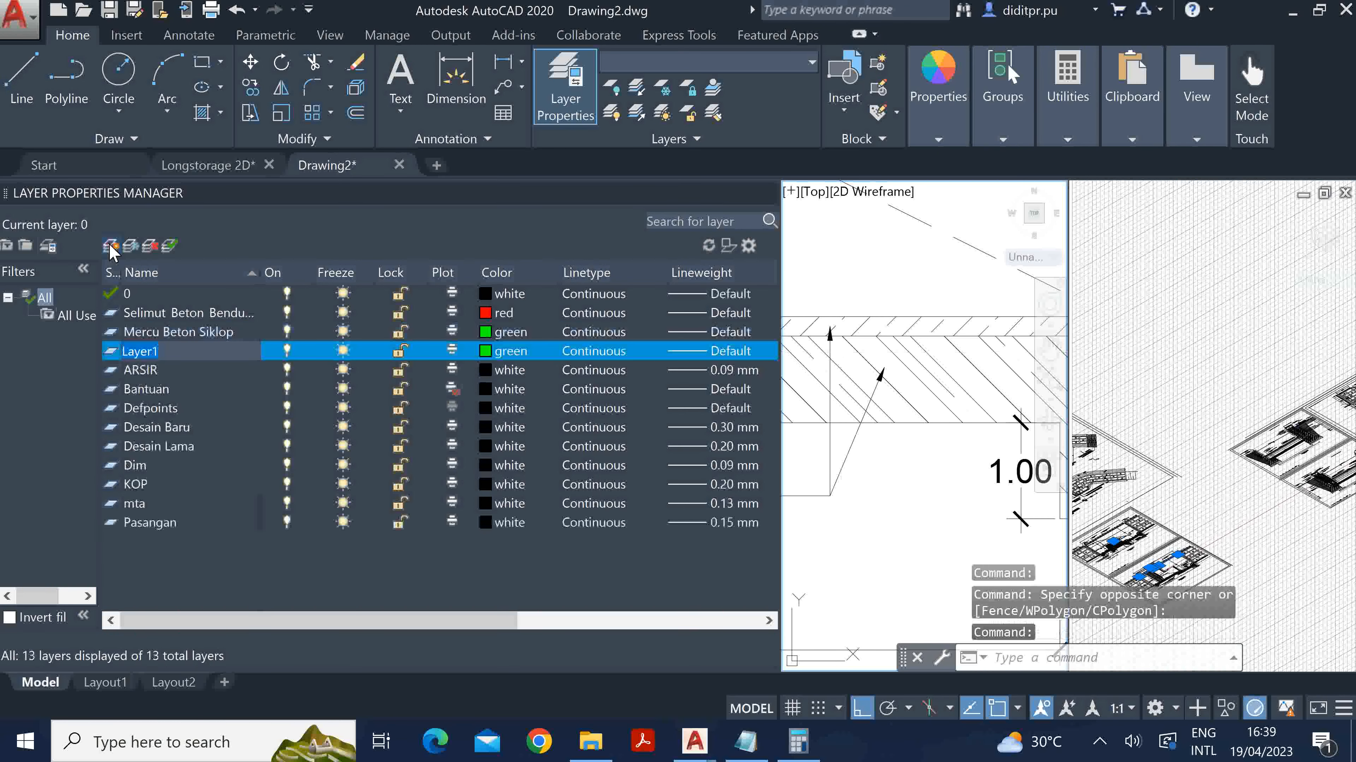
type("Selimut Beton Pintu A")
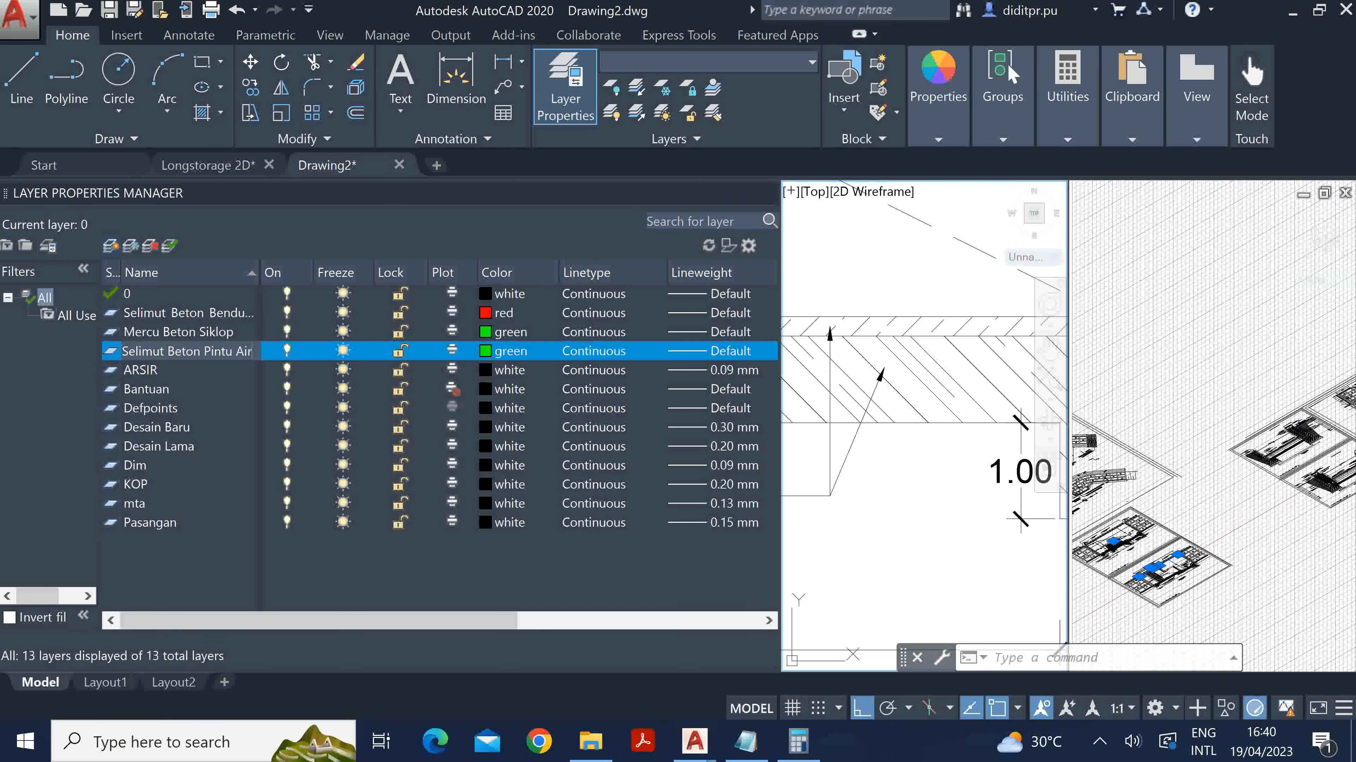
type("ir")
key("Return")
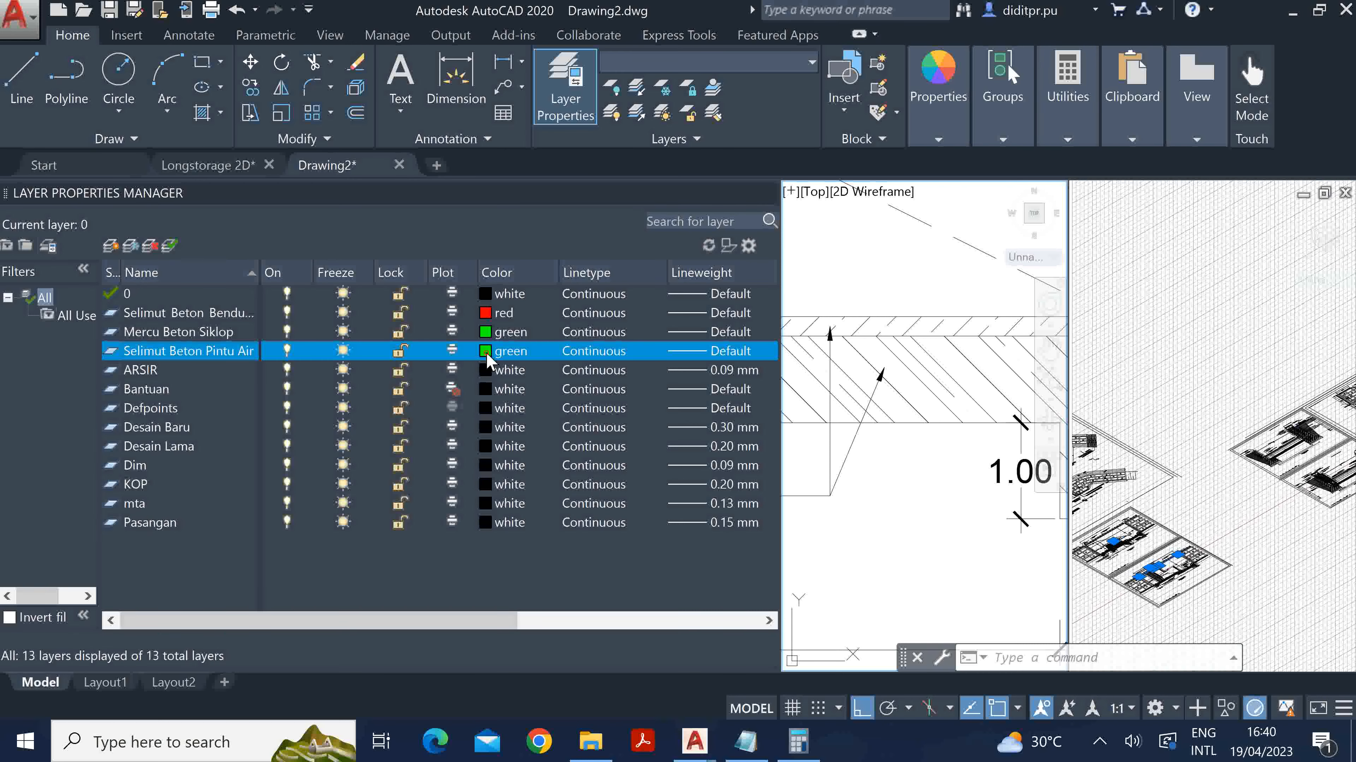
left_click(486, 352)
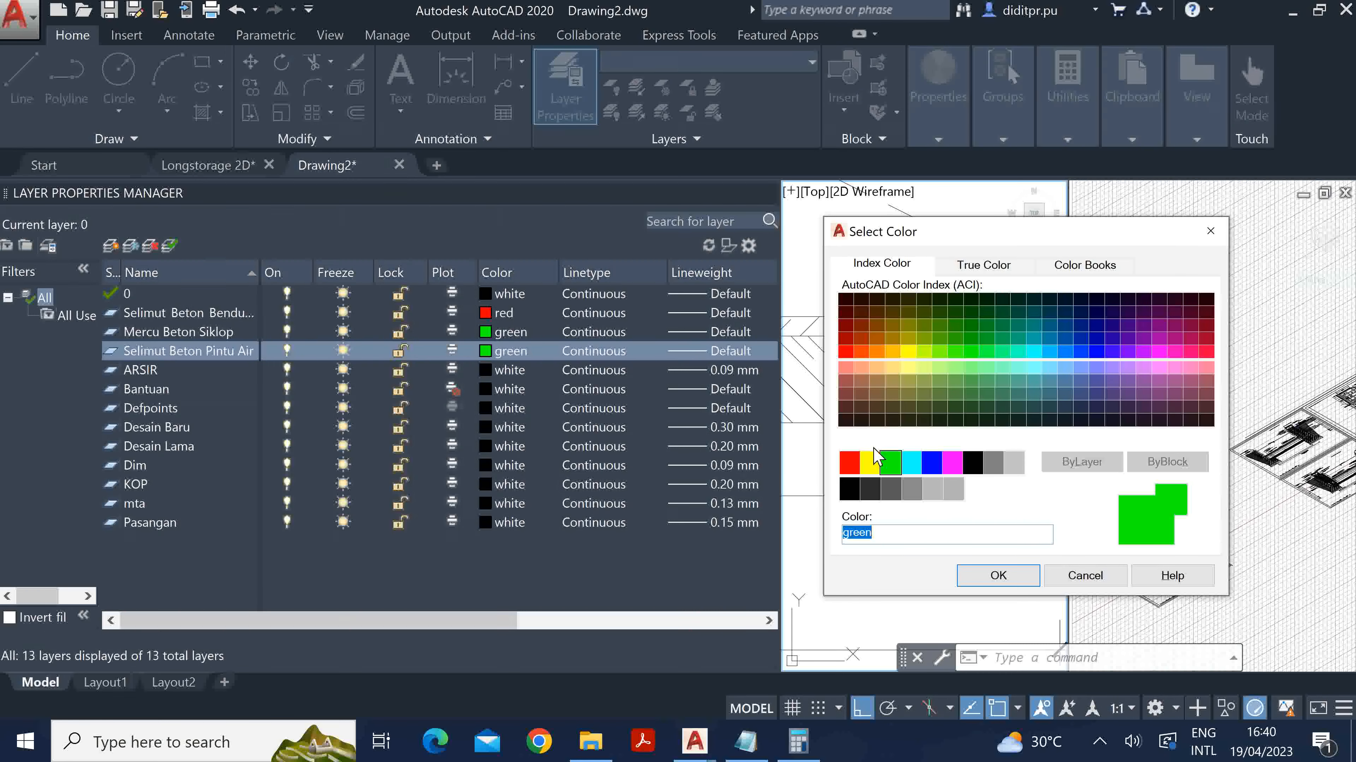
left_click(870, 468)
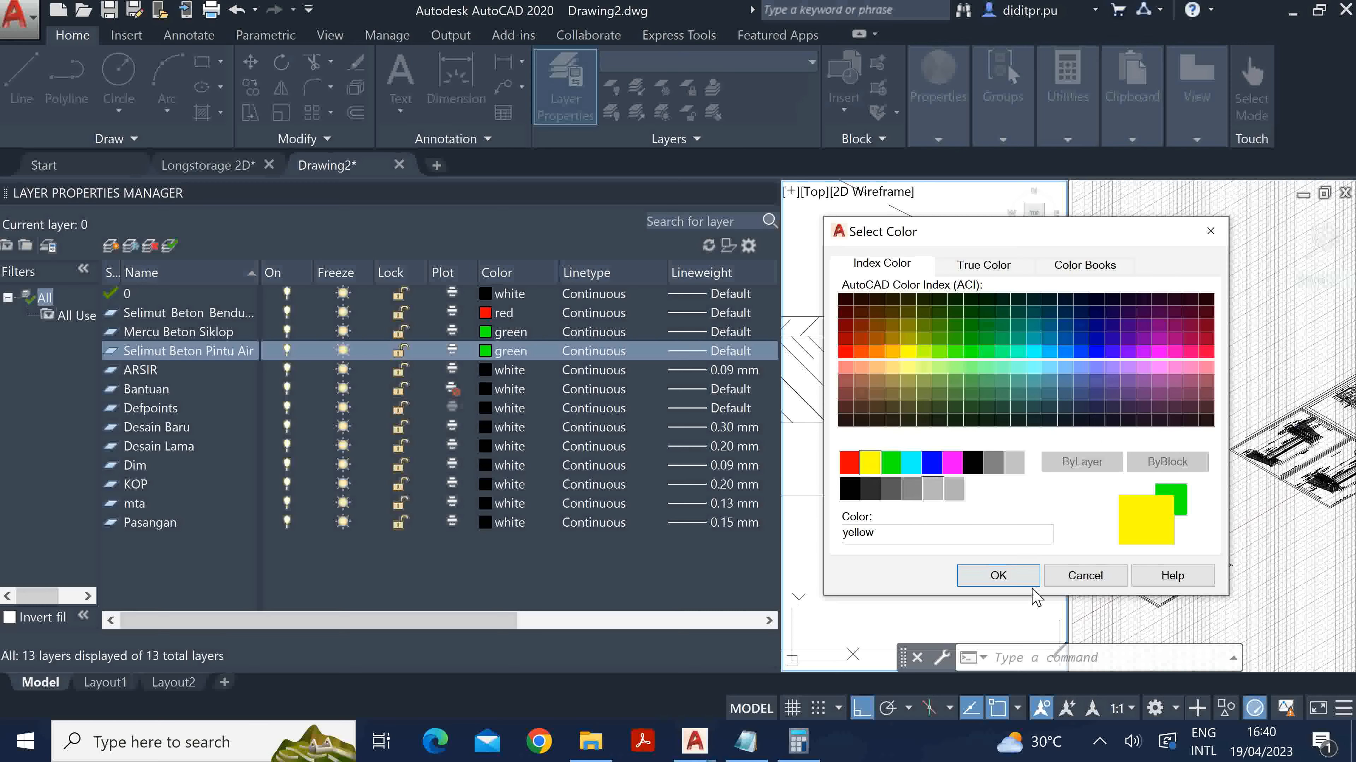
left_click(998, 576)
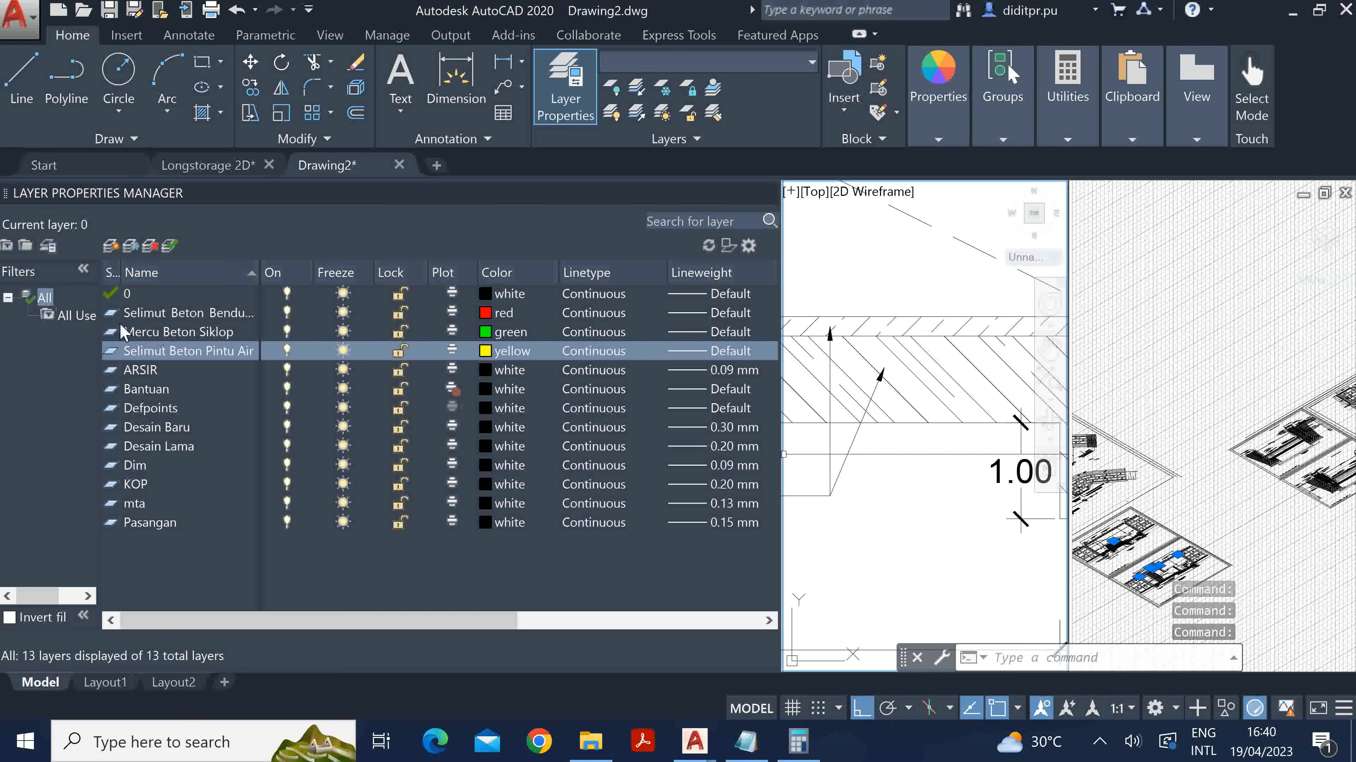
Create a new layer named Beton Siklop Pintu Air and set its color to blue.
left_click(111, 247)
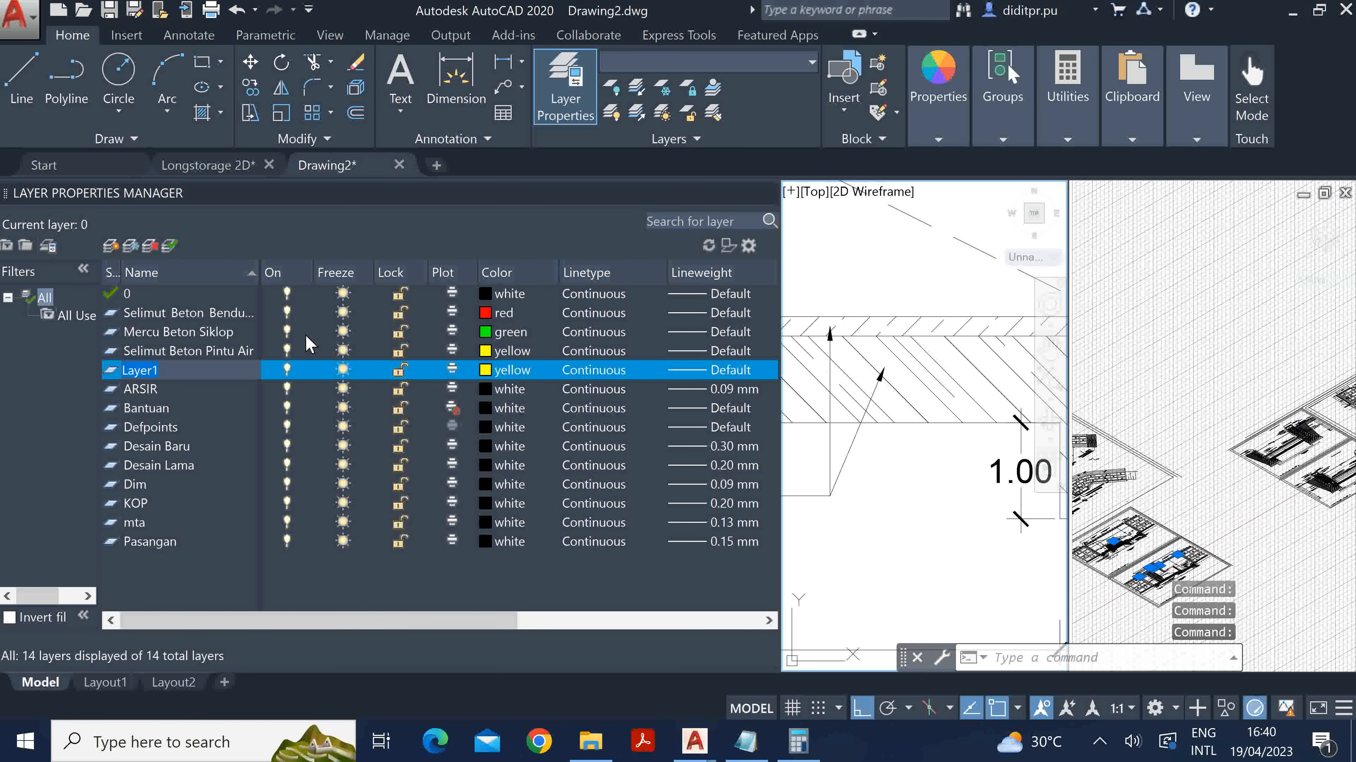
type("Beto")
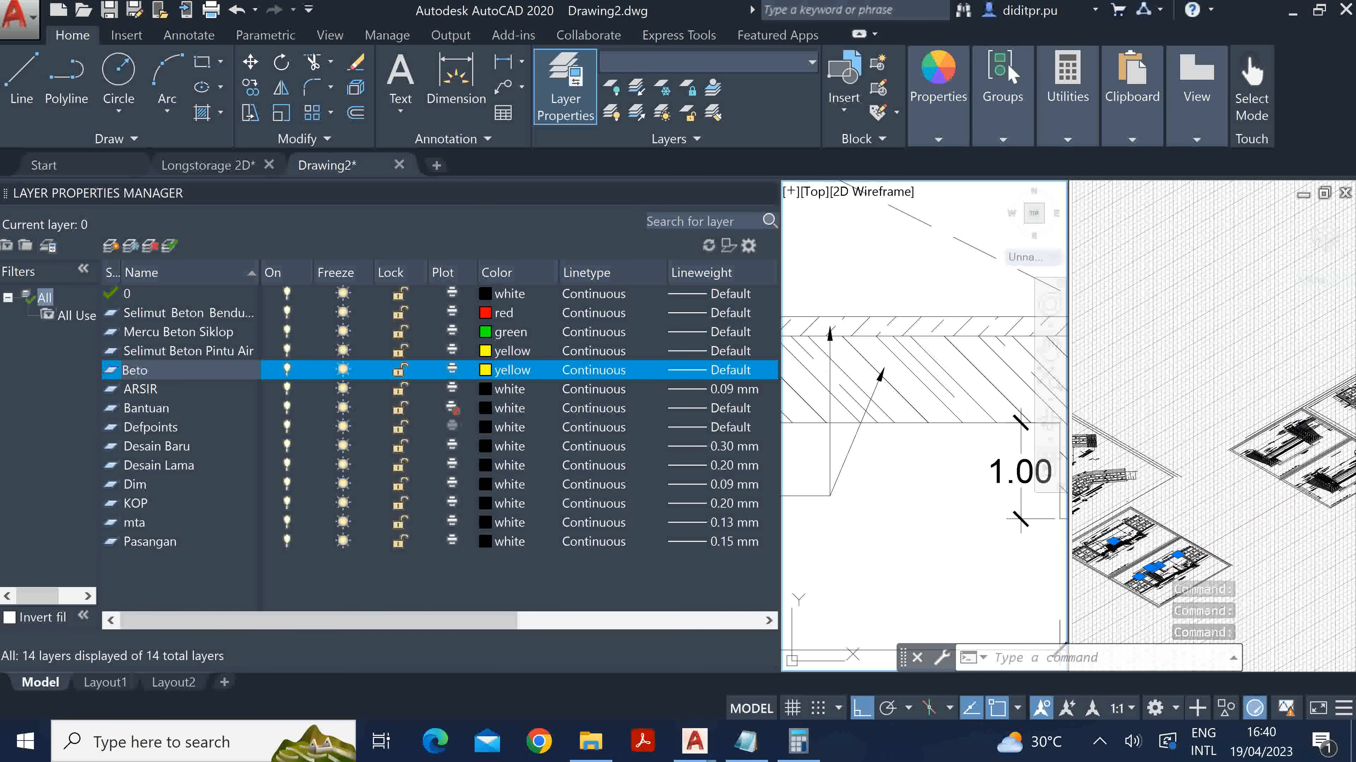
type("n Siklop Pintu Air")
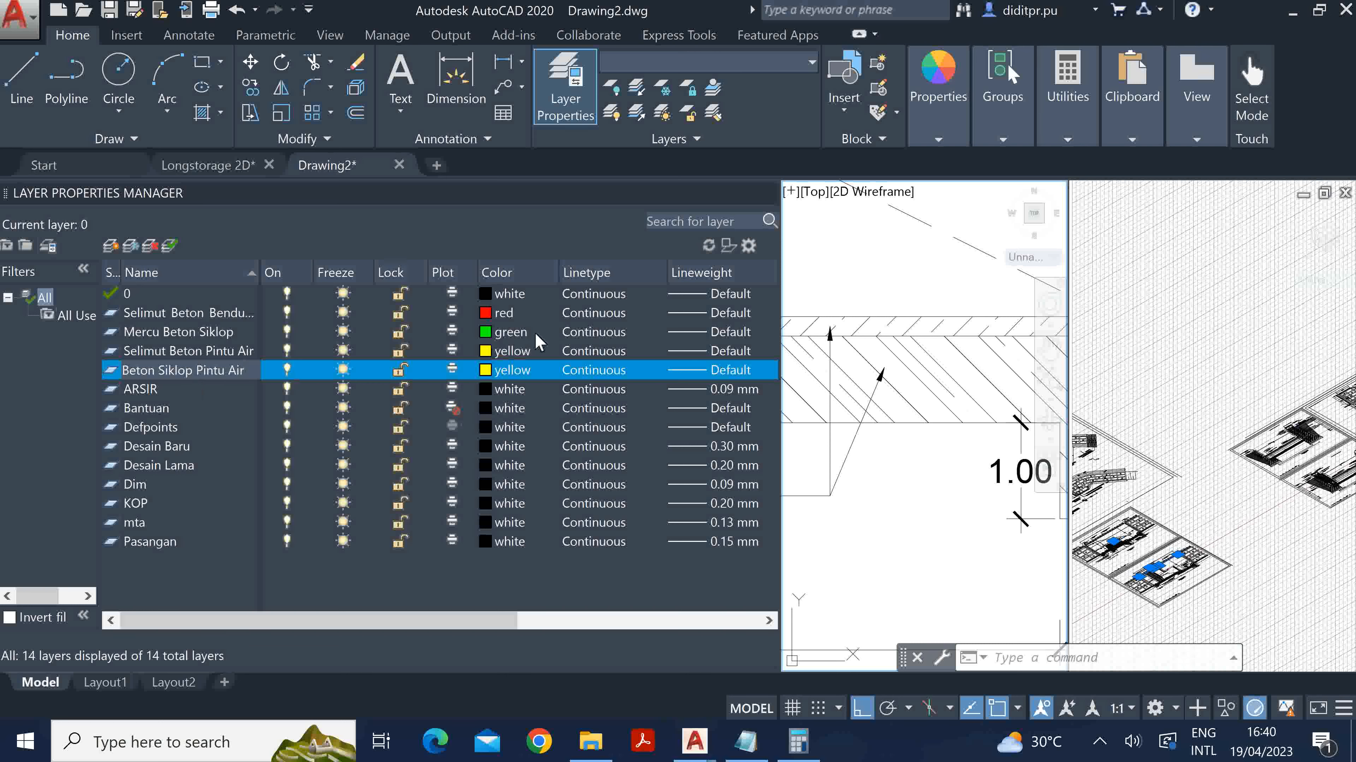
left_click(486, 371)
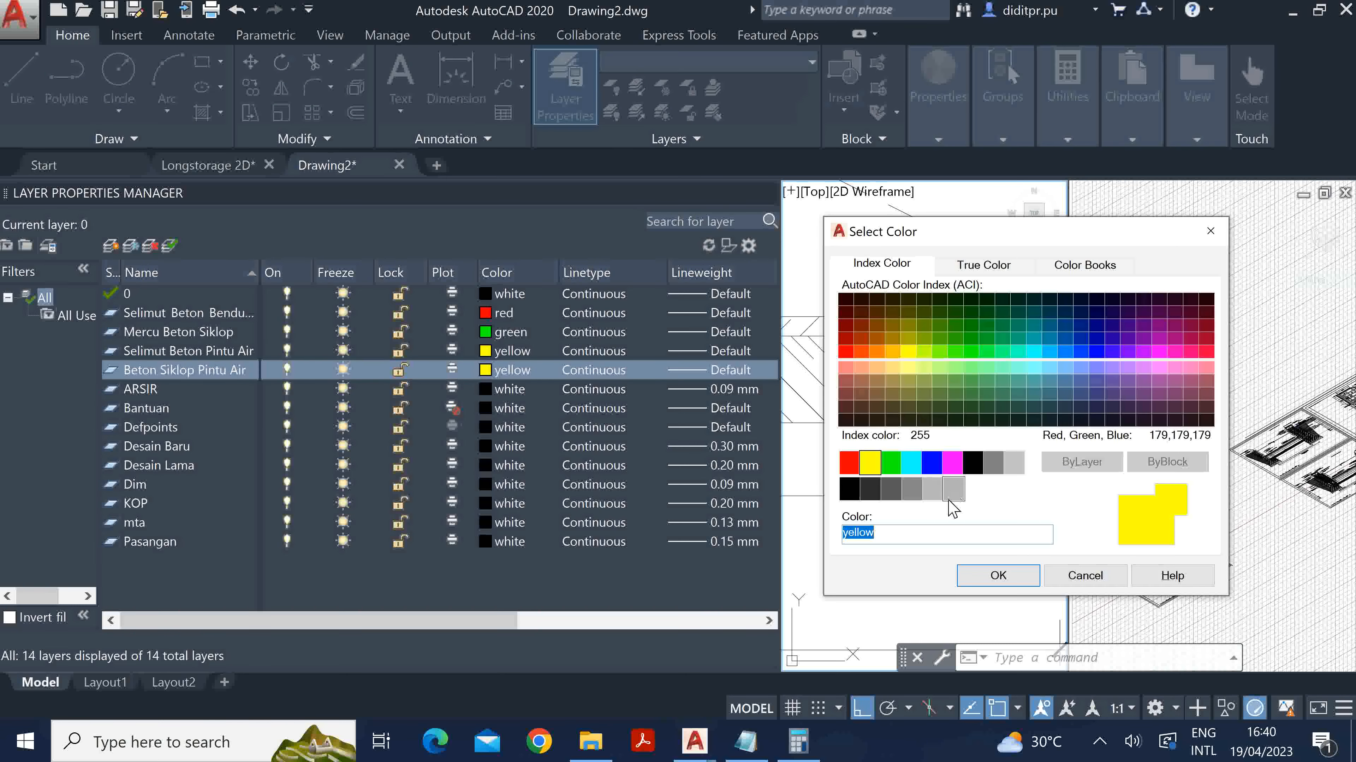
left_click(914, 471)
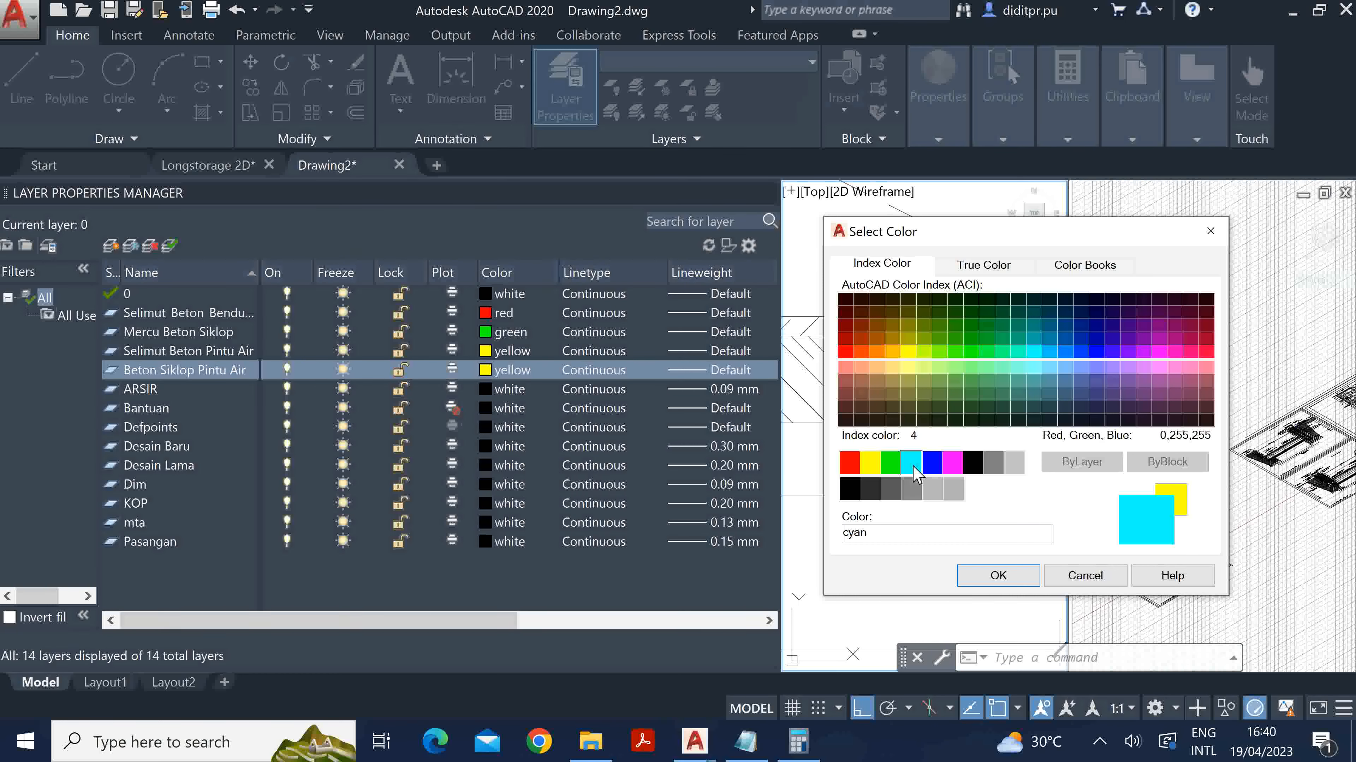
left_click(934, 468)
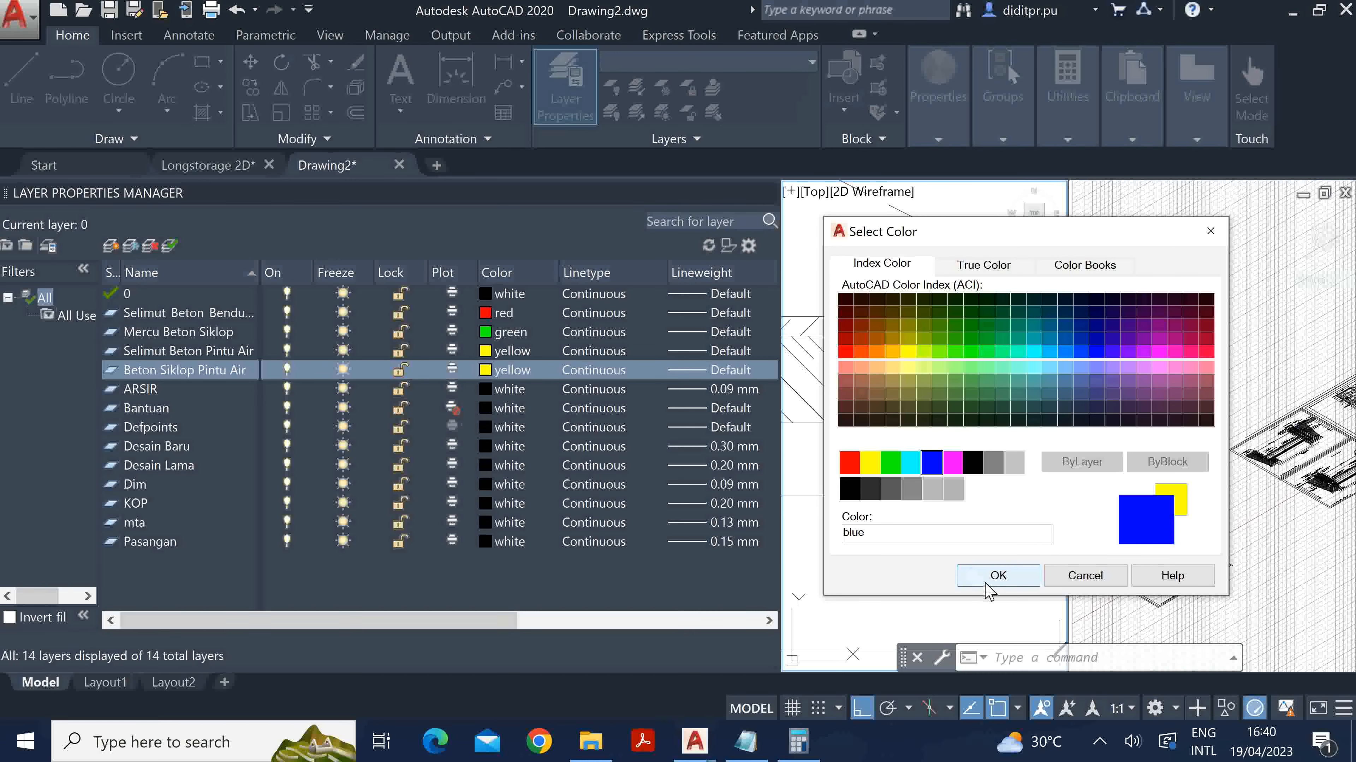
left_click(997, 576)
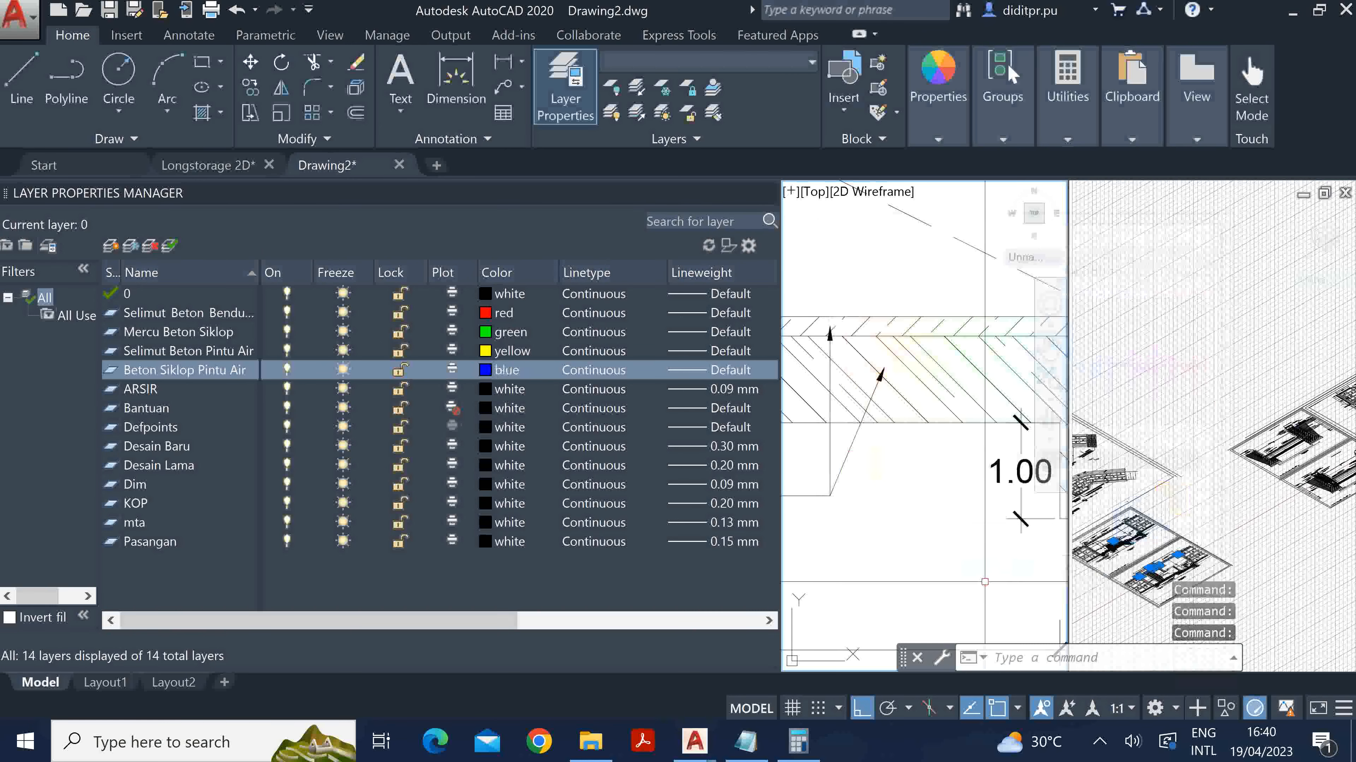
Create a new layer named Pilar Atas and set its color to cyan.
left_click(913, 461)
scroll(931, 450, "down", 4)
scroll(931, 450, "down", 3)
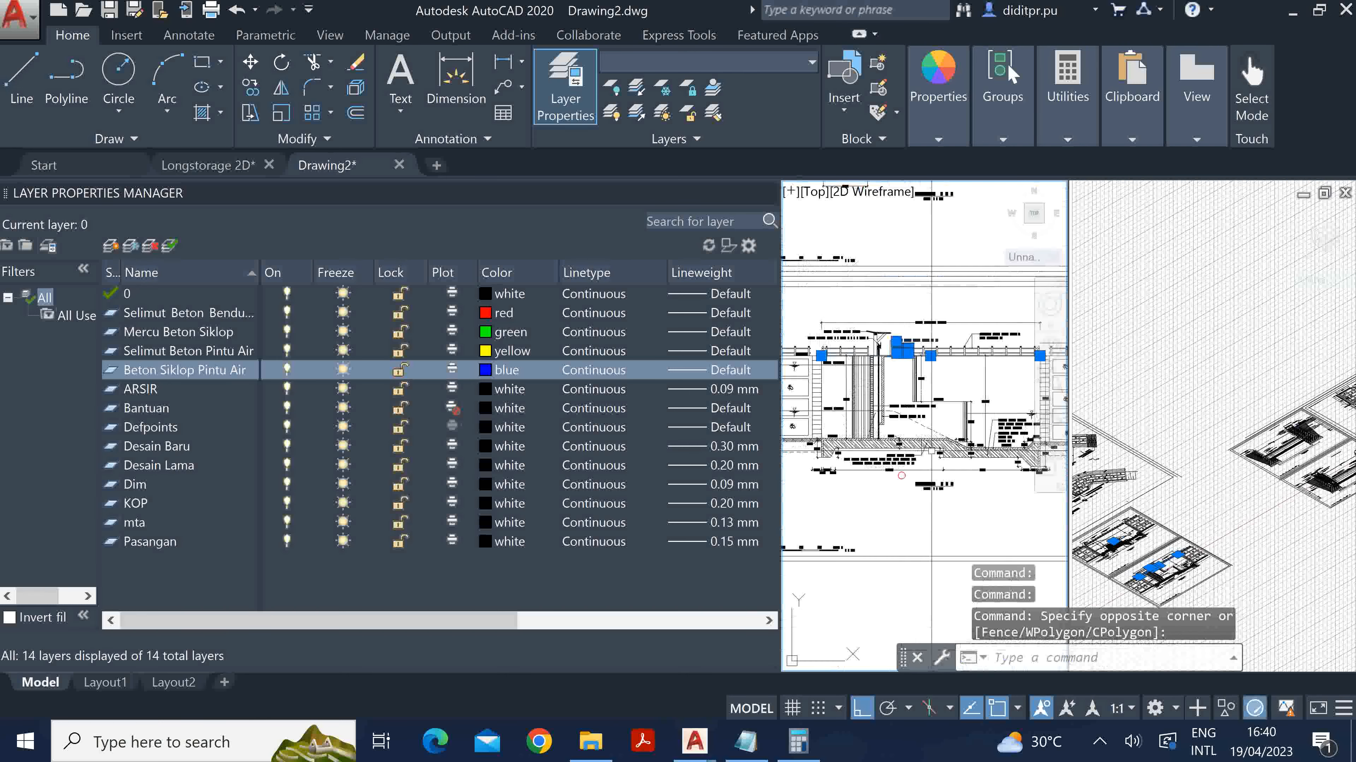
scroll(916, 351, "up", 2)
middle_click_drag(897, 411, 911, 365)
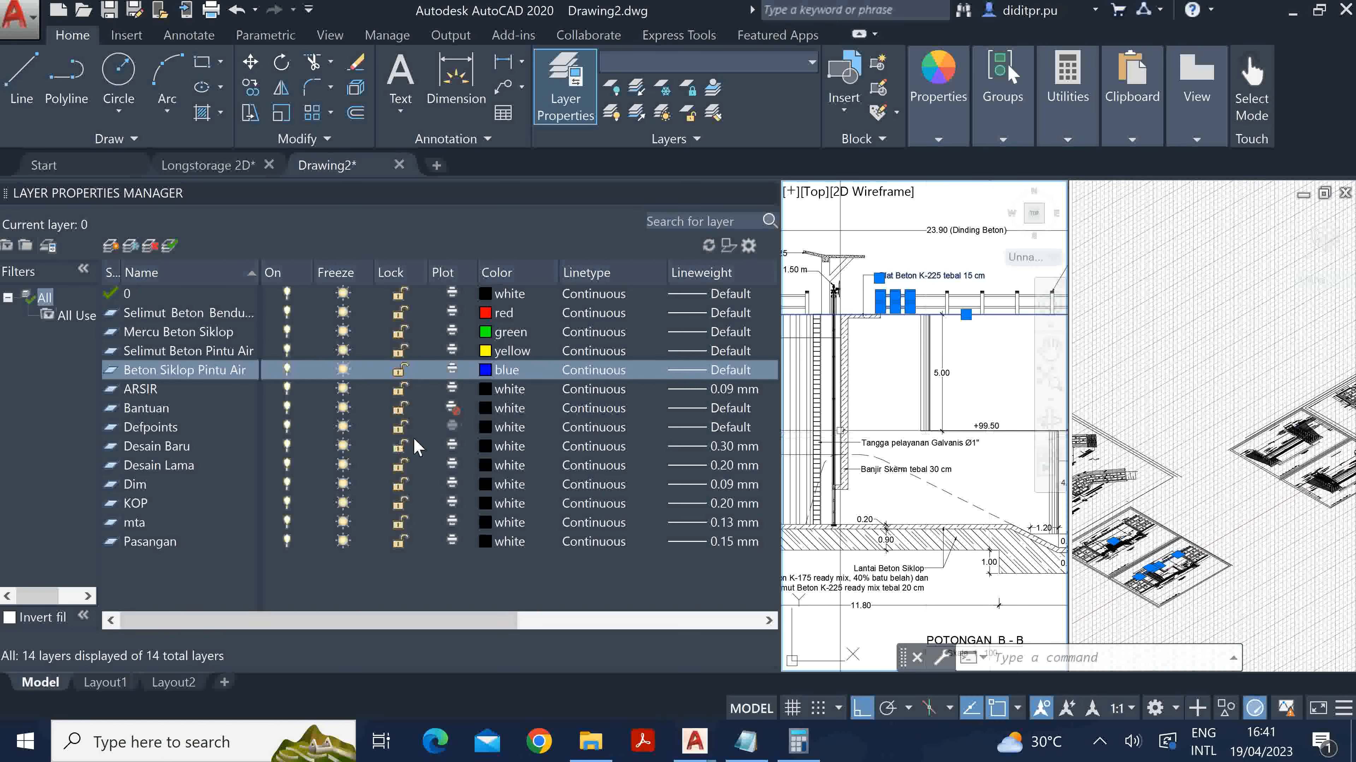
left_click(111, 246)
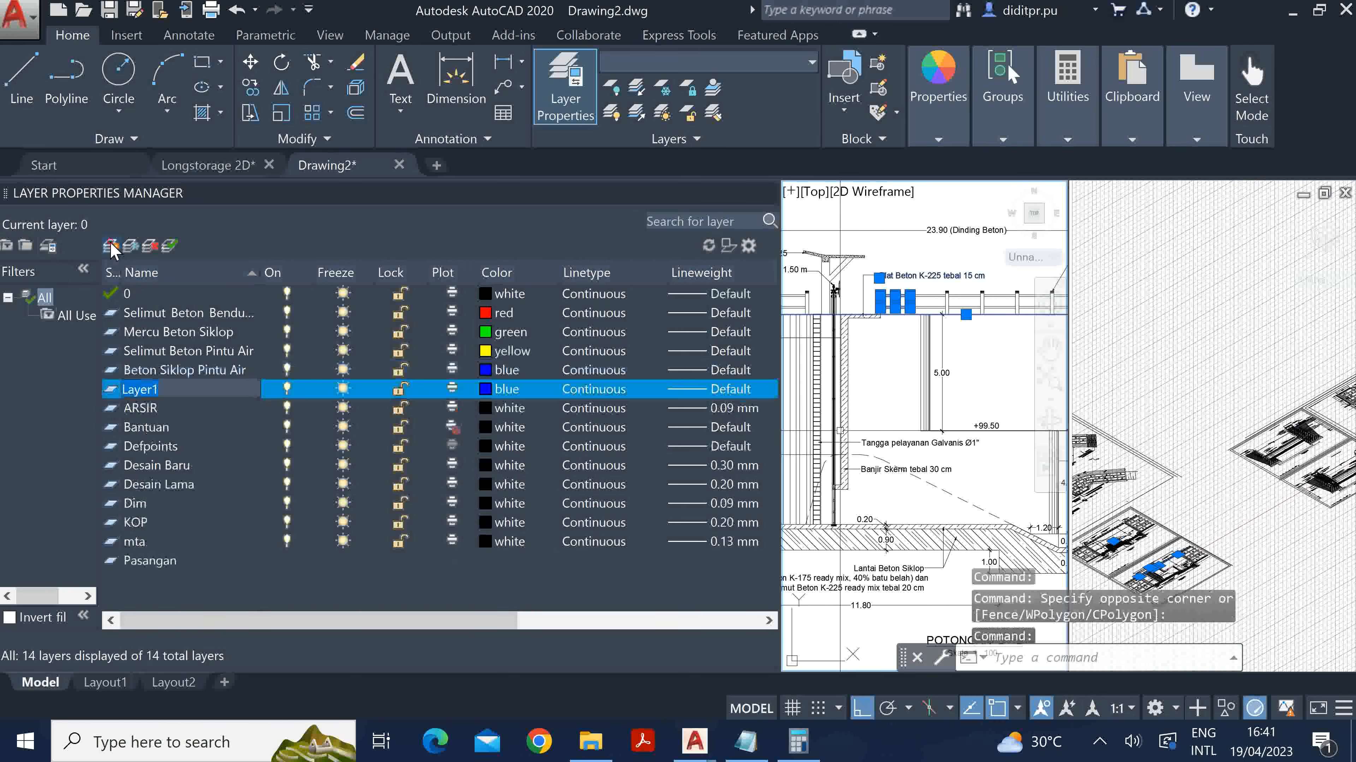
type("Pilar Atas")
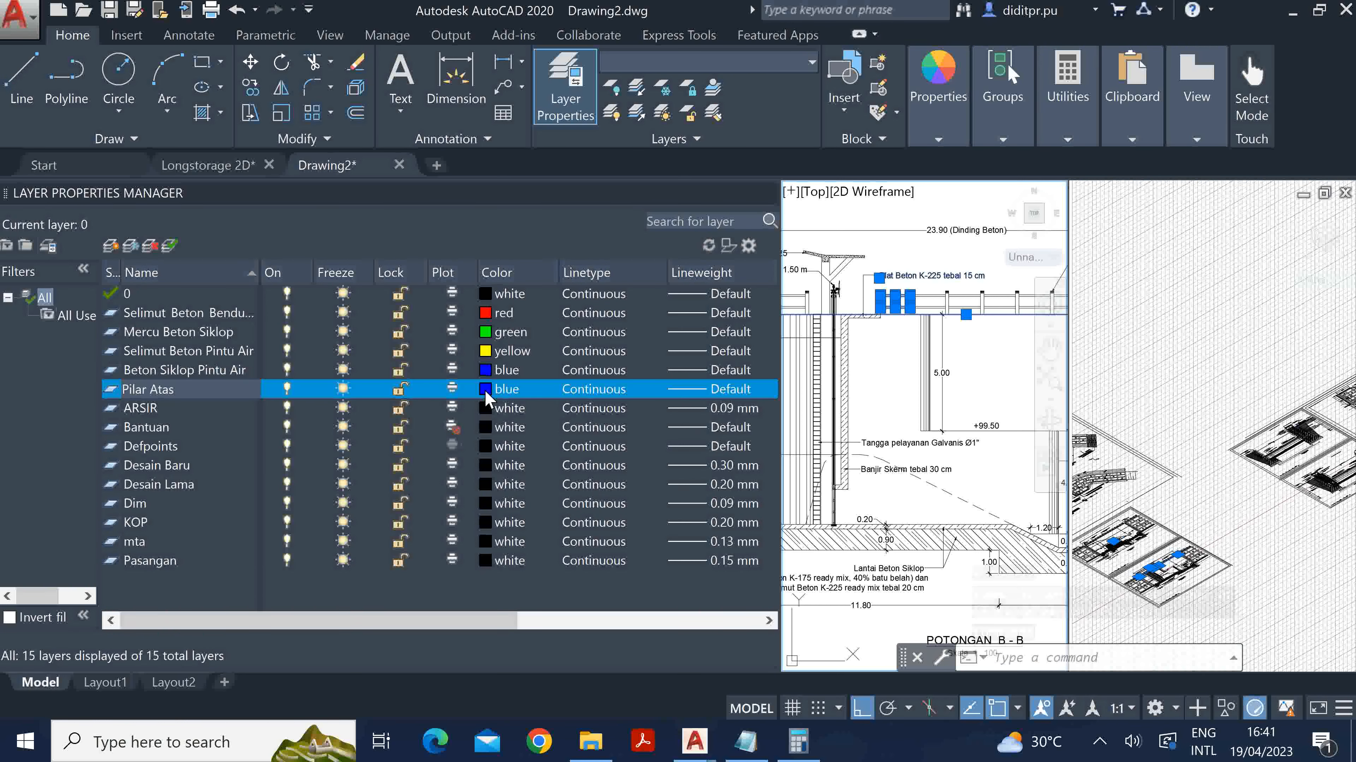
key("Return")
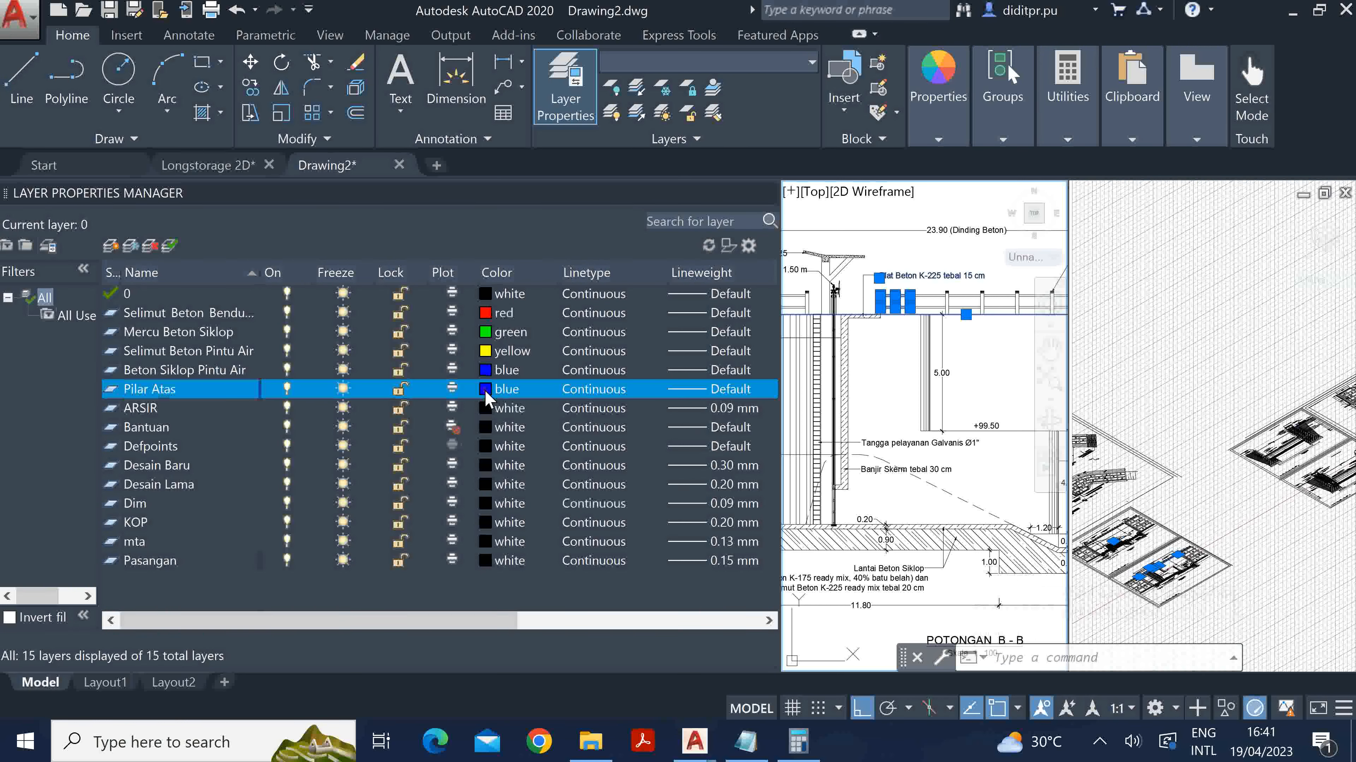
left_click(502, 389)
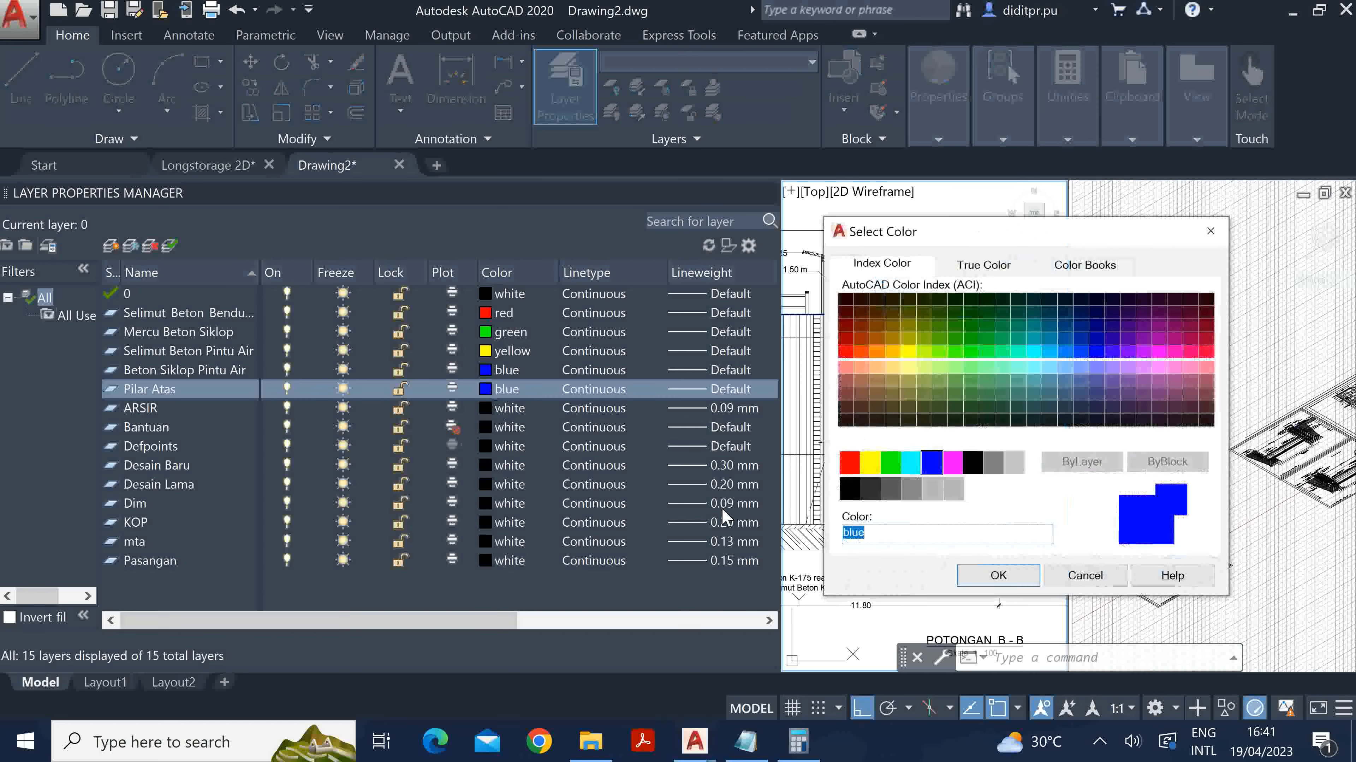
left_click(909, 463)
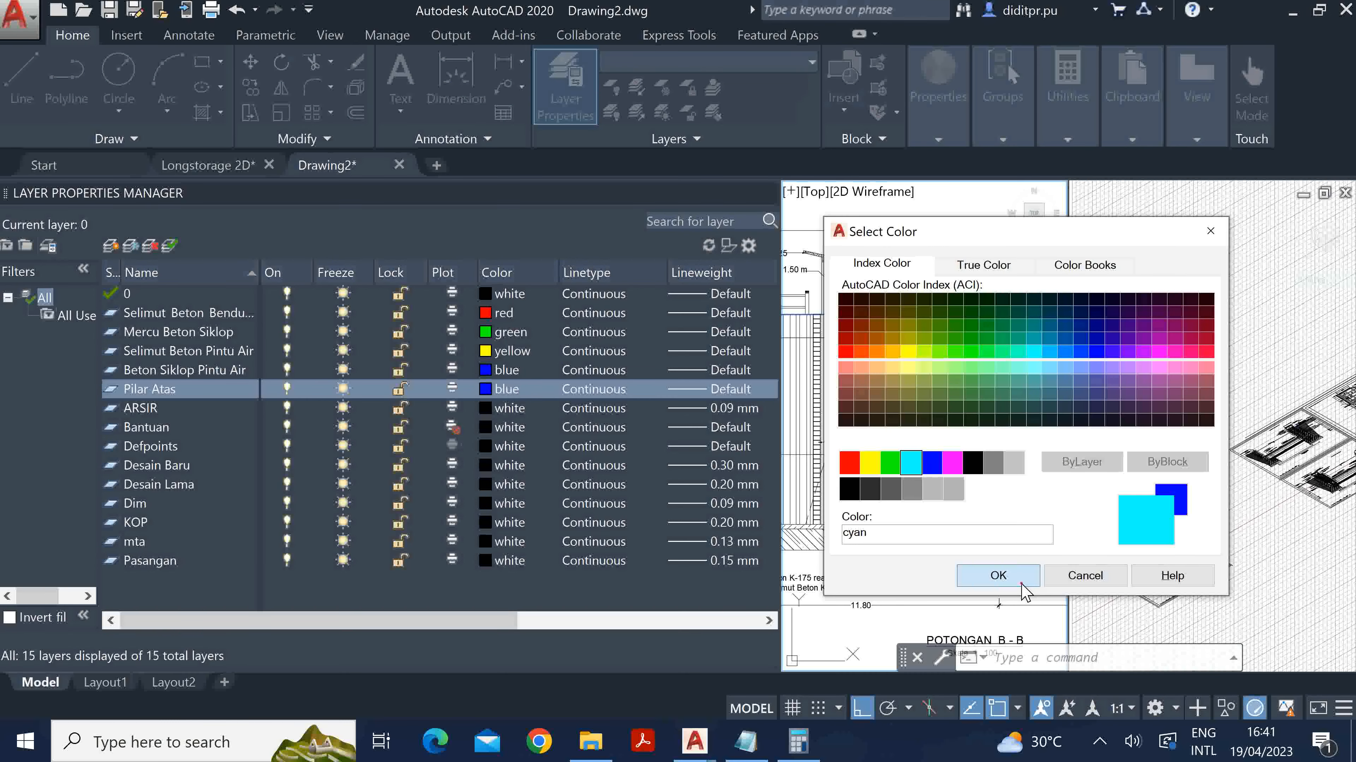
left_click(997, 574)
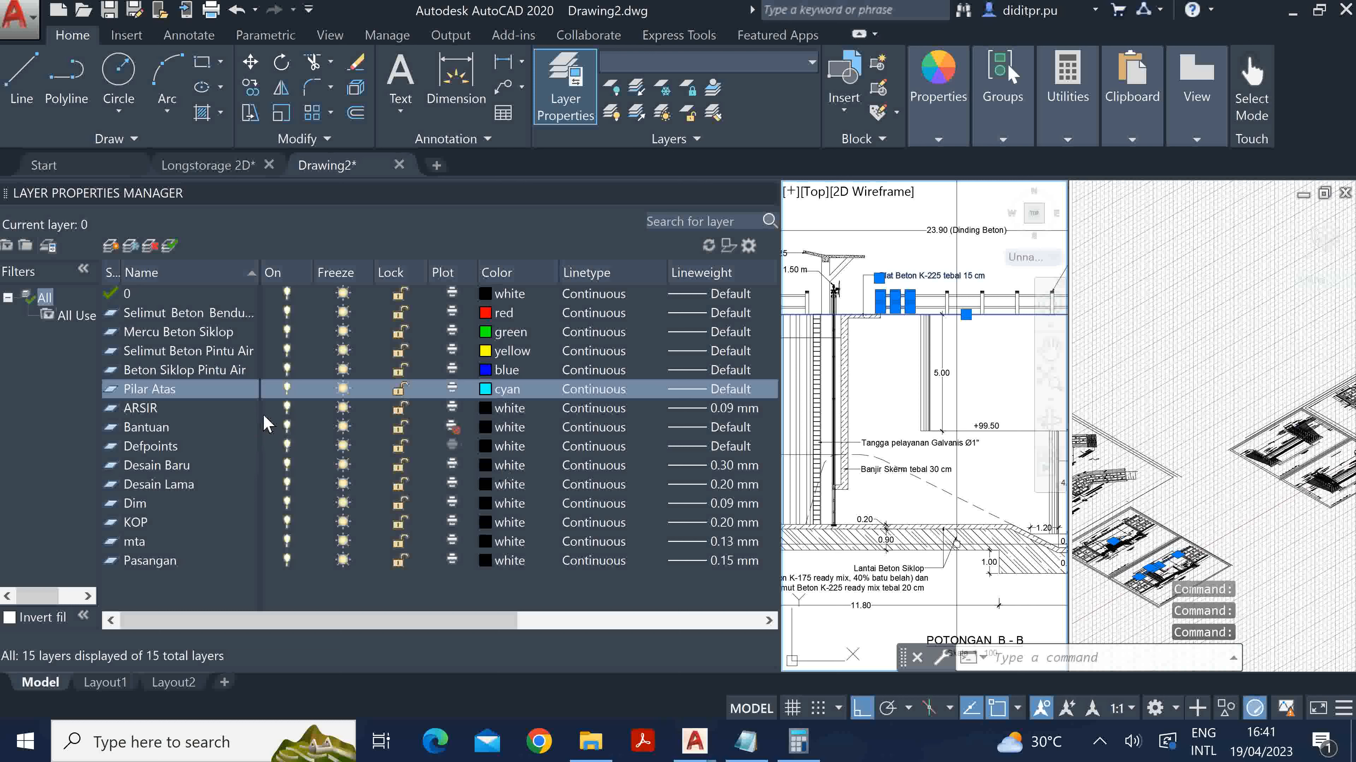
Create a new layer named Pilar Bawah and set its color to magenta.
left_click(110, 247)
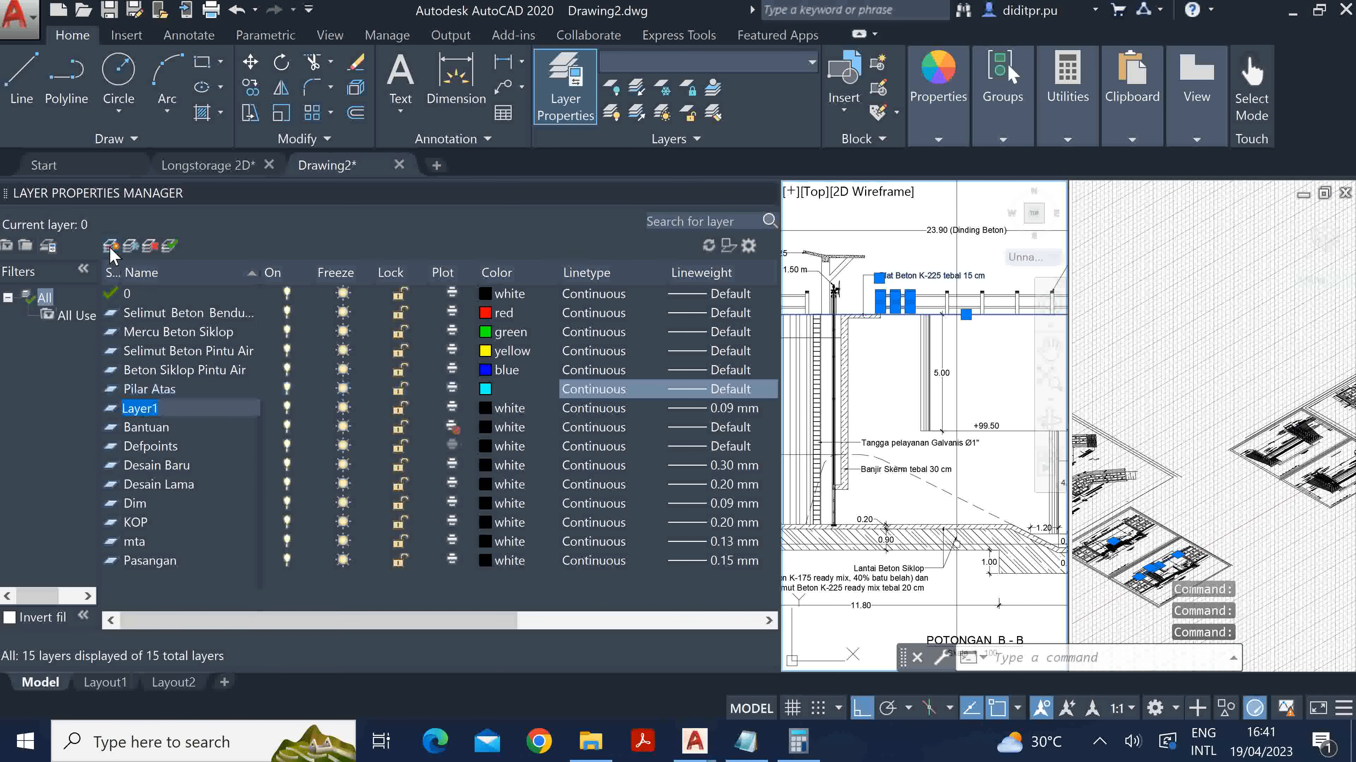
type("Pilar Bawah")
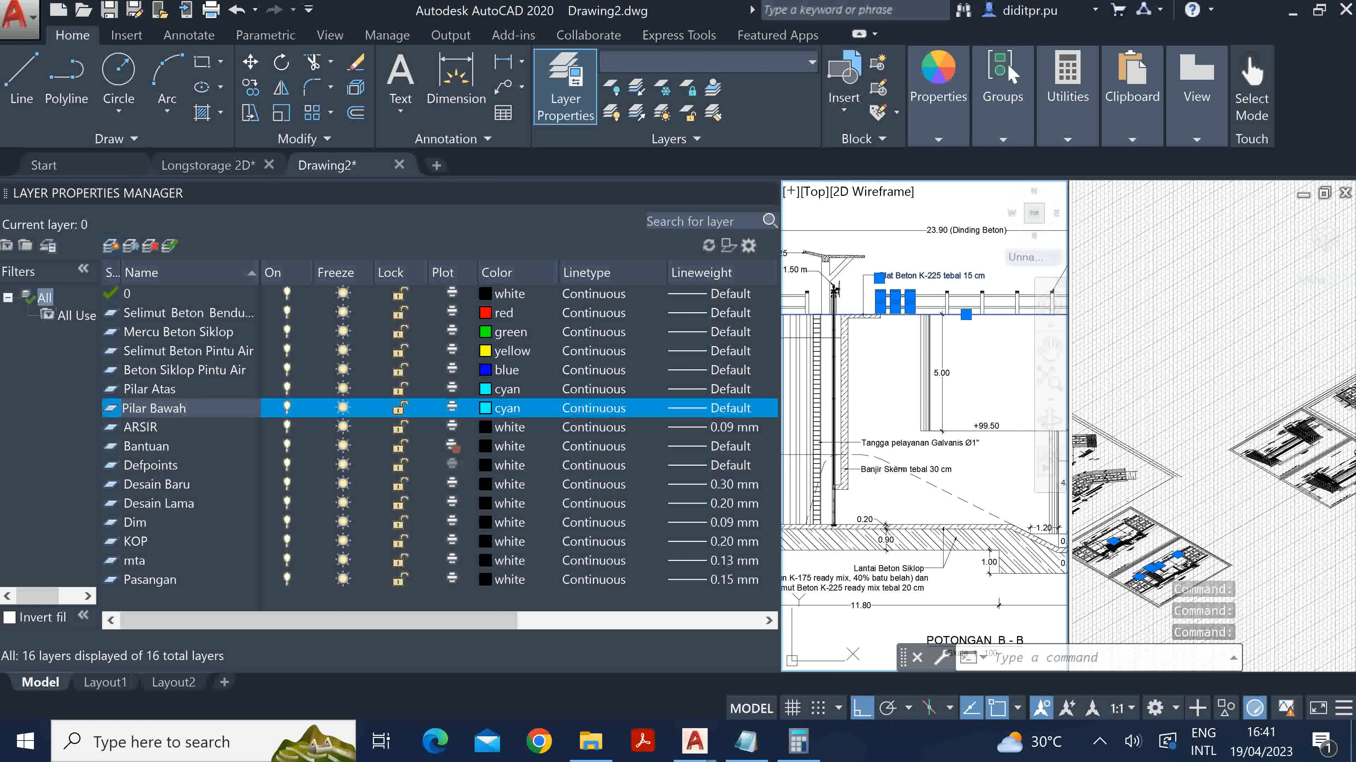
key("Return")
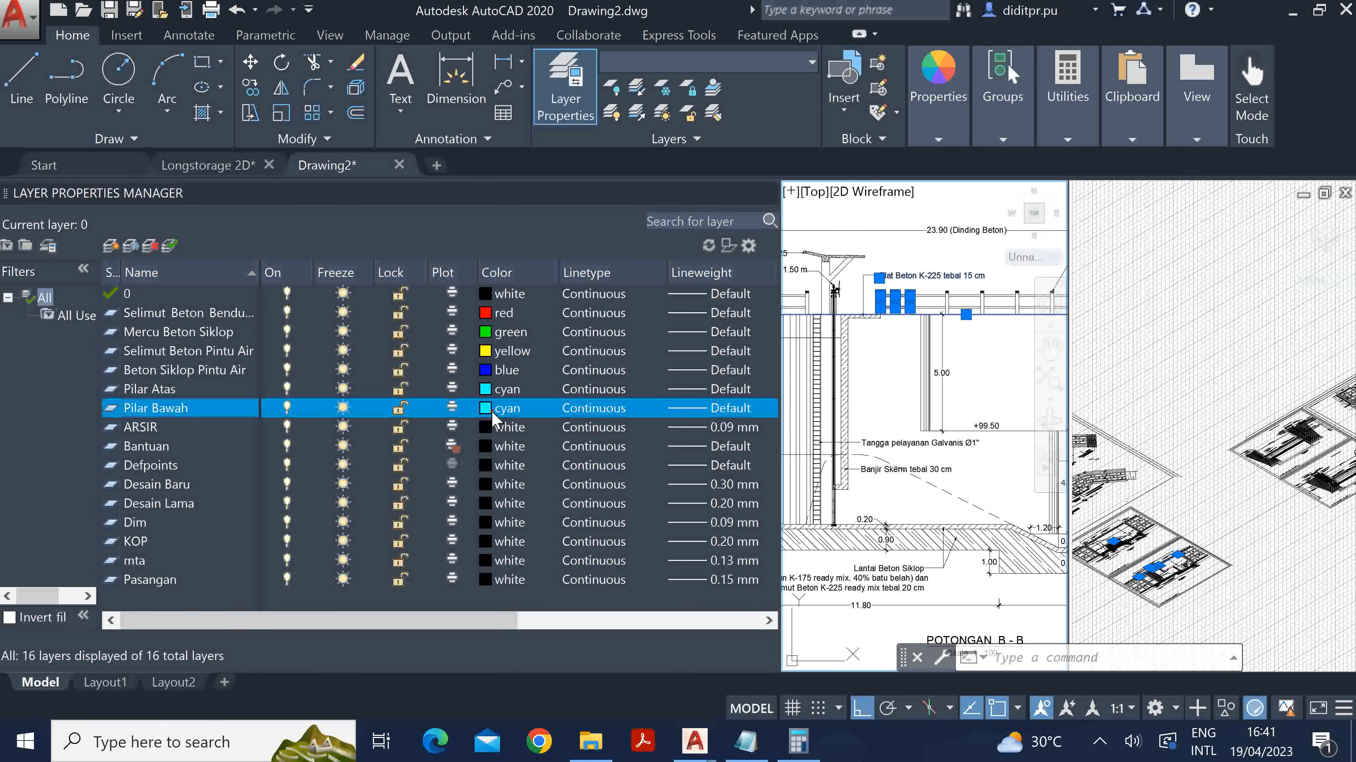
left_click(492, 410)
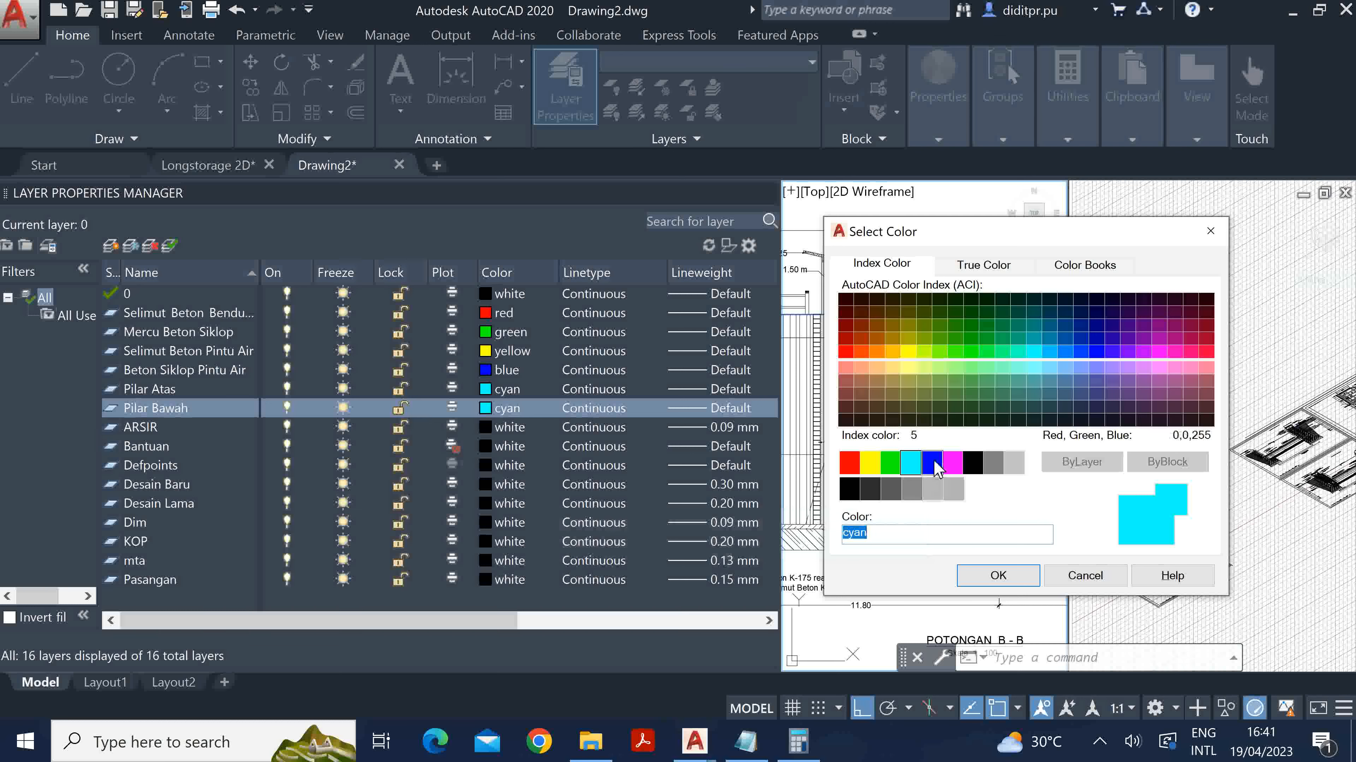
left_click(951, 463)
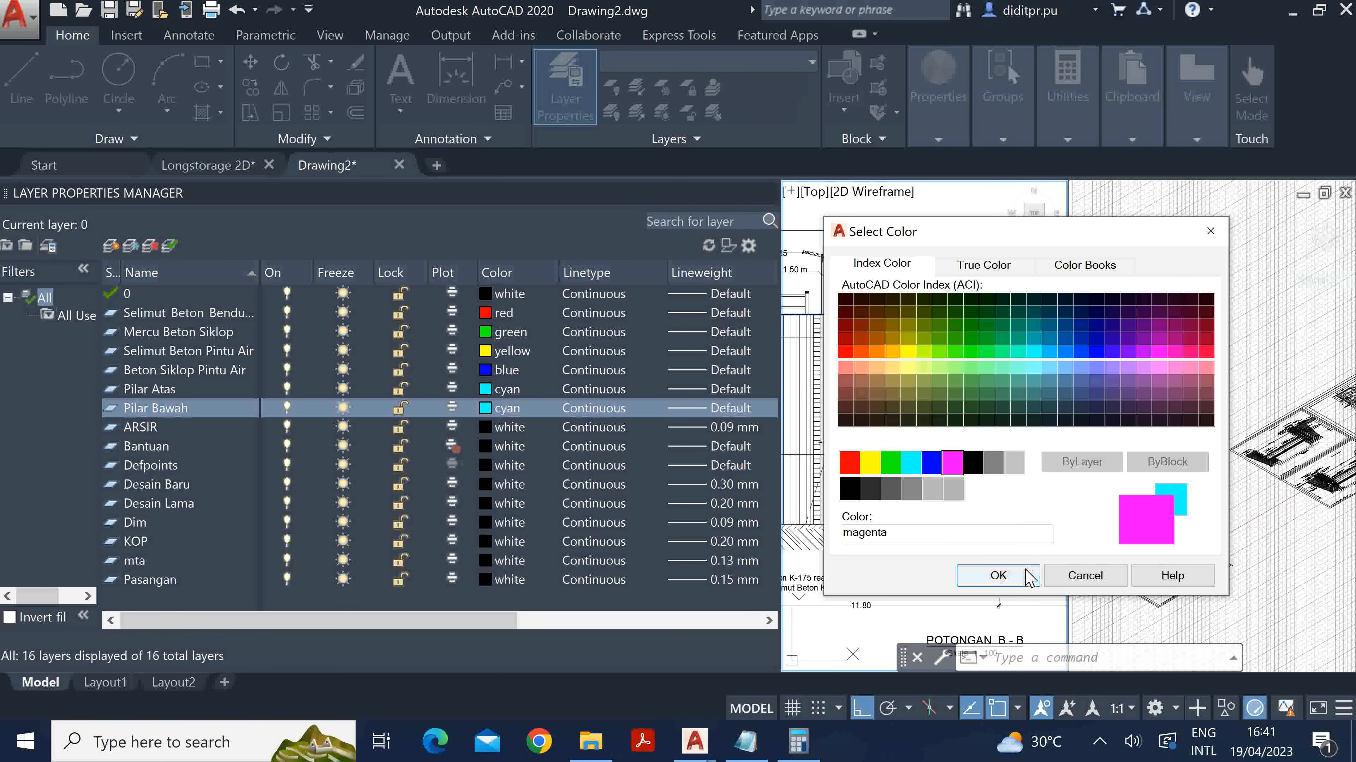
left_click(998, 576)
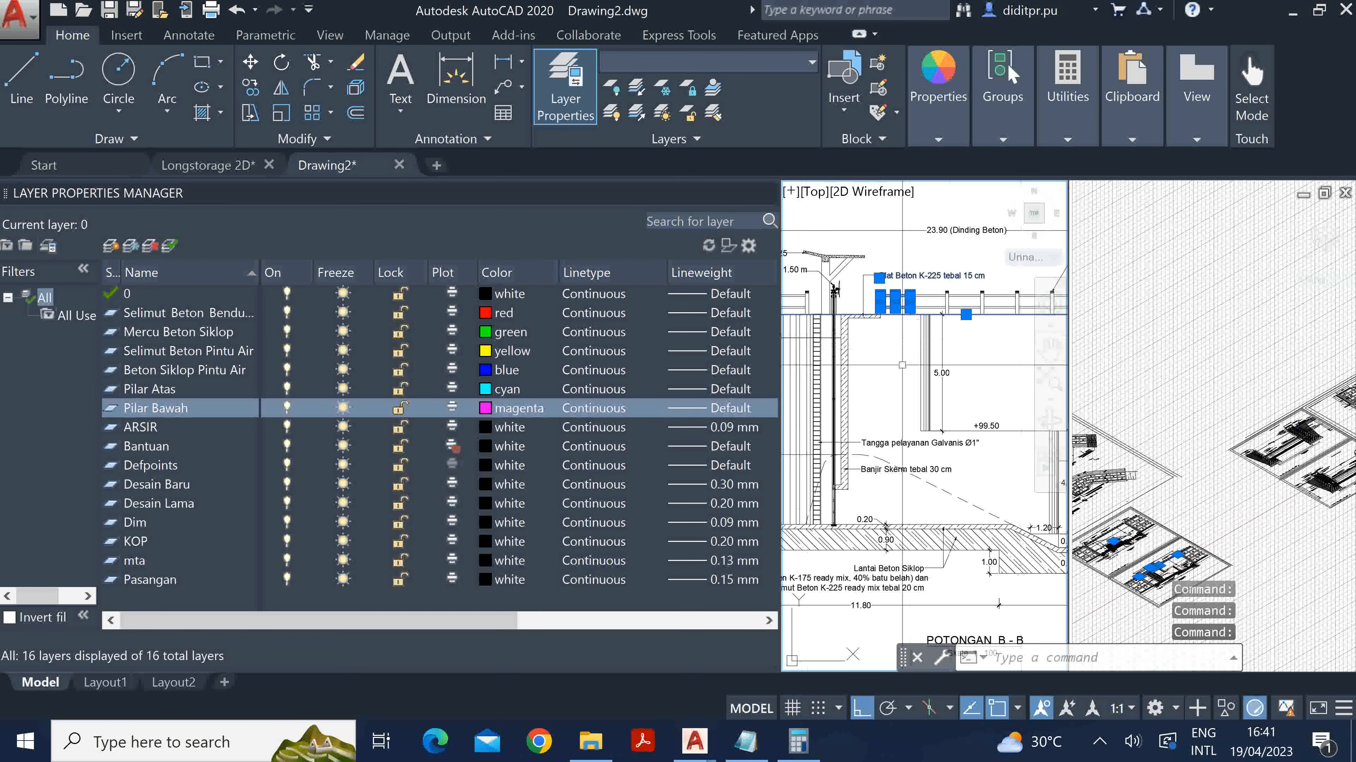
Clear the old selection and highlight the two vertical edges of the Banjir Skerm wall in section B-B.
left_click(881, 365)
key("Escape")
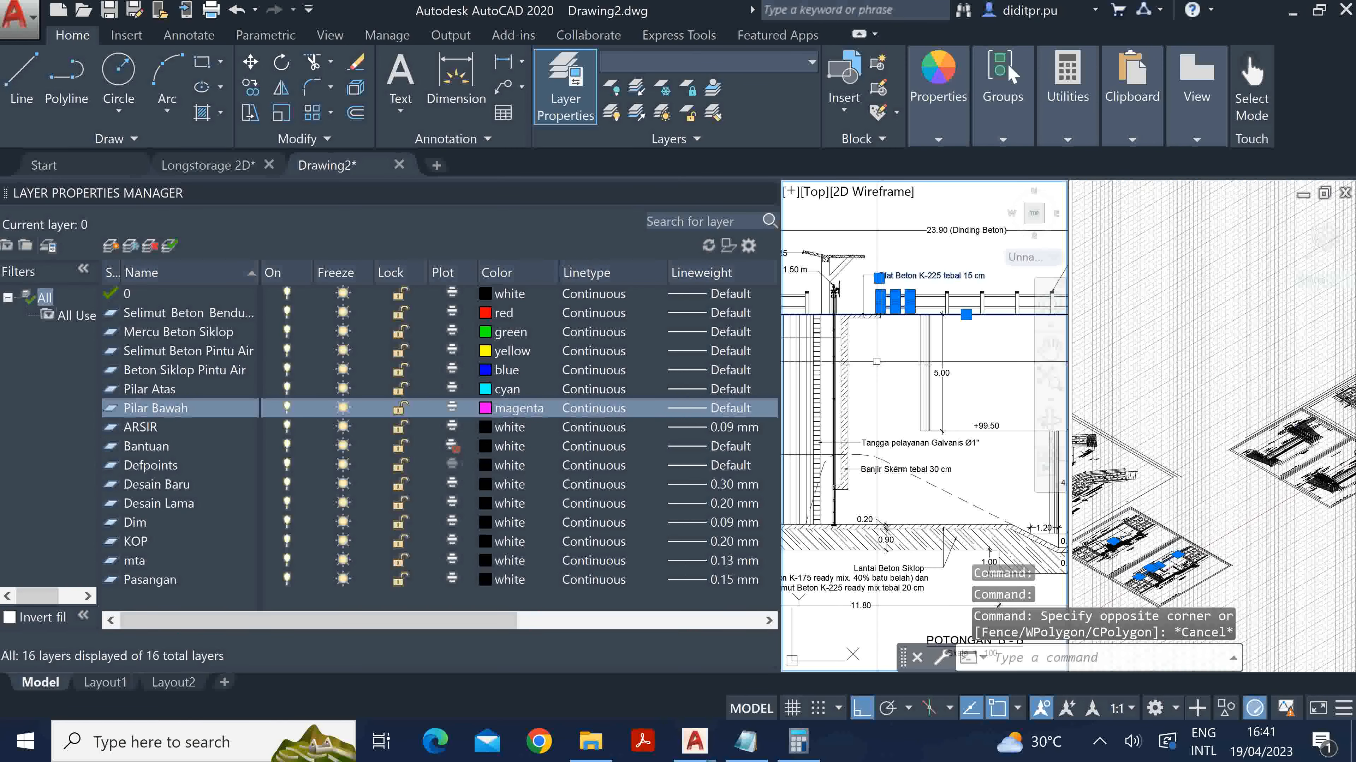
scroll(853, 358, "up", 5)
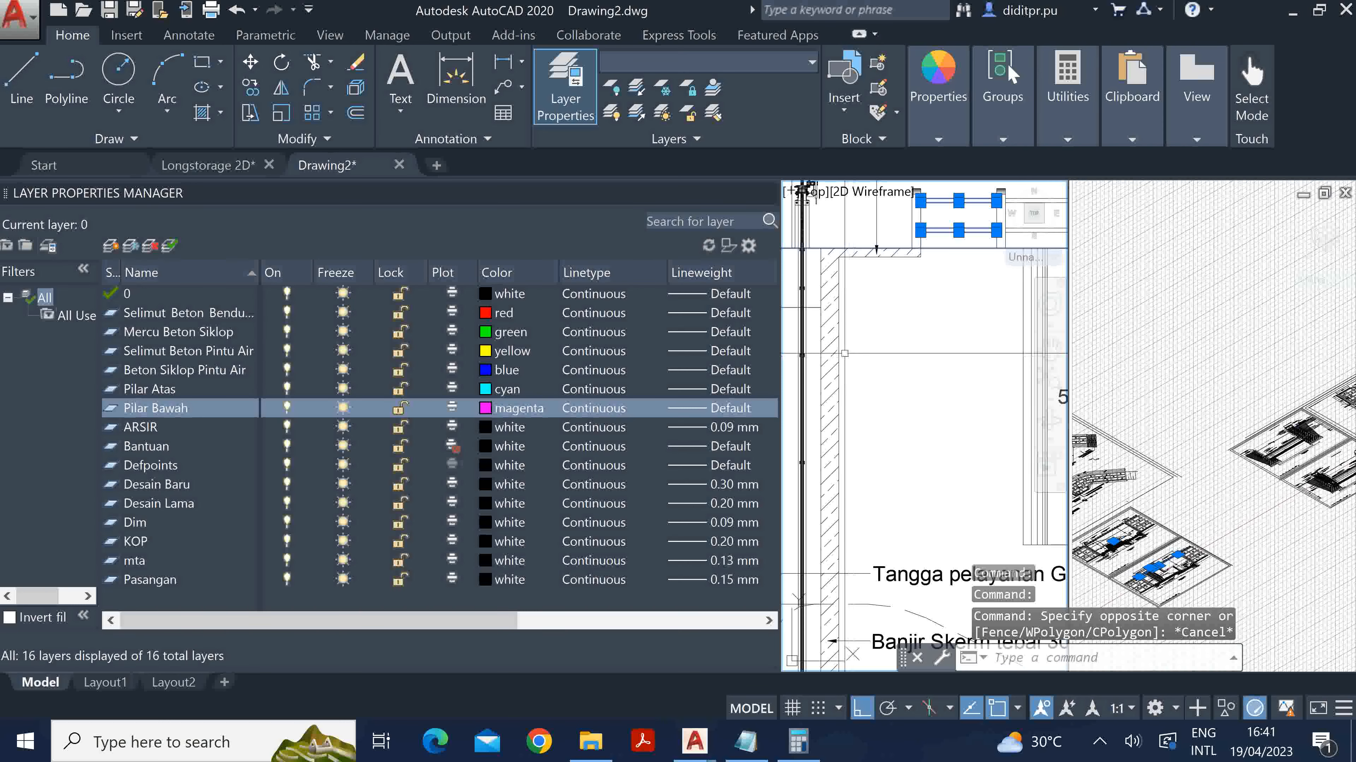
key("Escape")
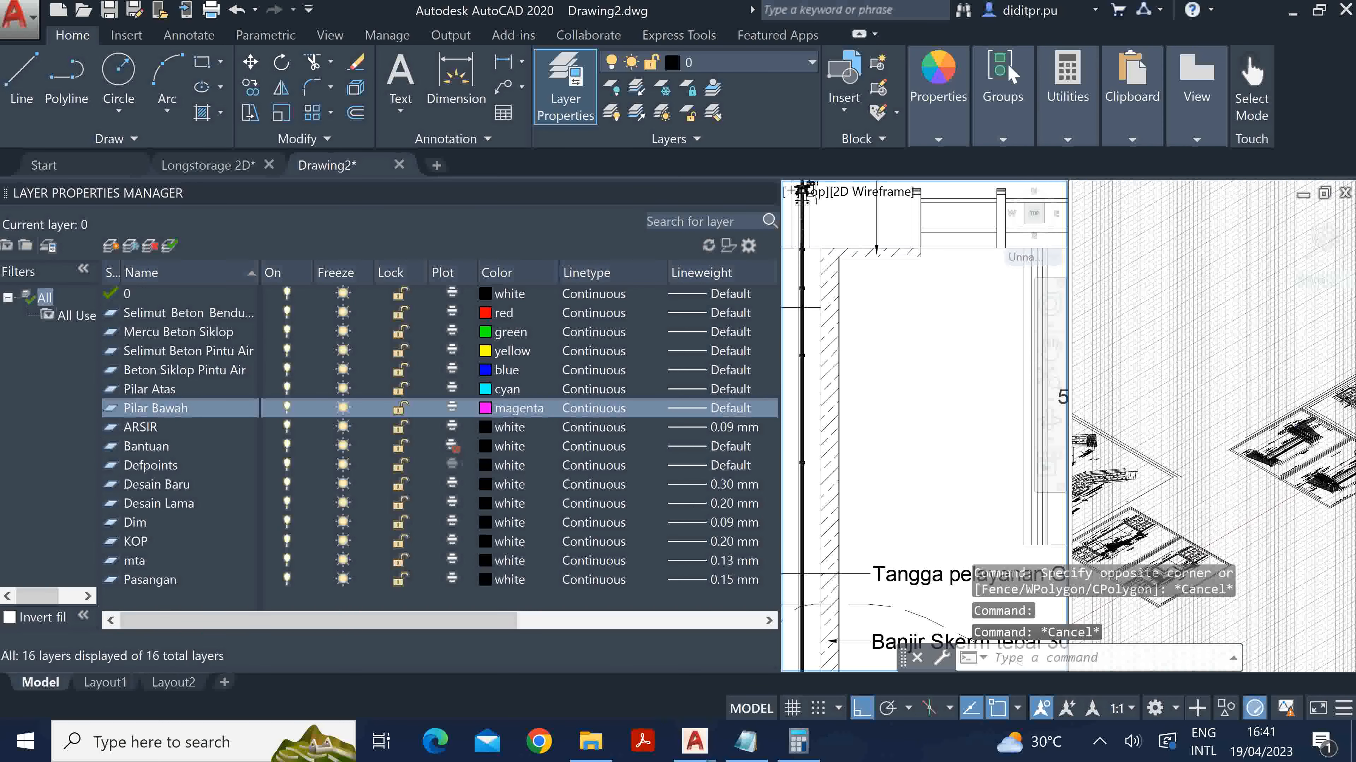
scroll(837, 344, "up", 2)
left_click(837, 341)
left_click(808, 341)
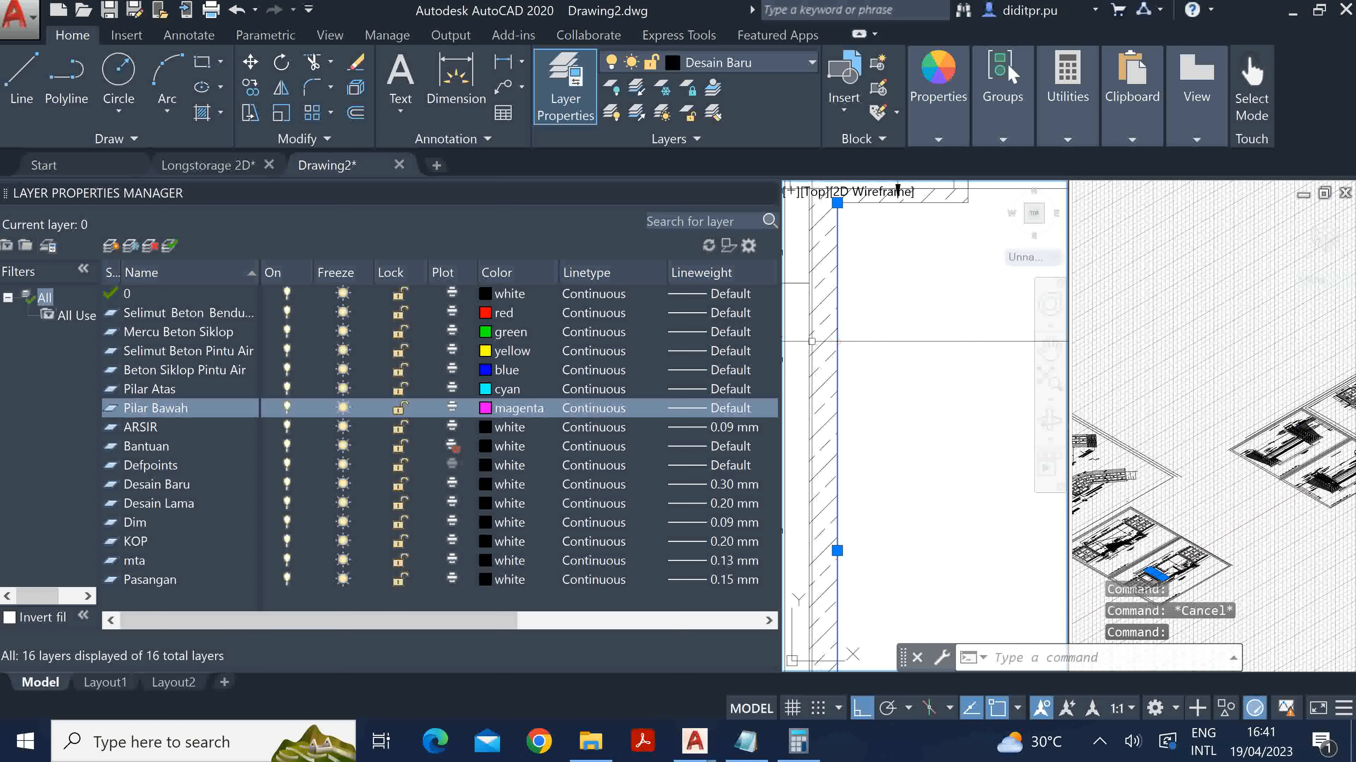
scroll(940, 321, "down", 4)
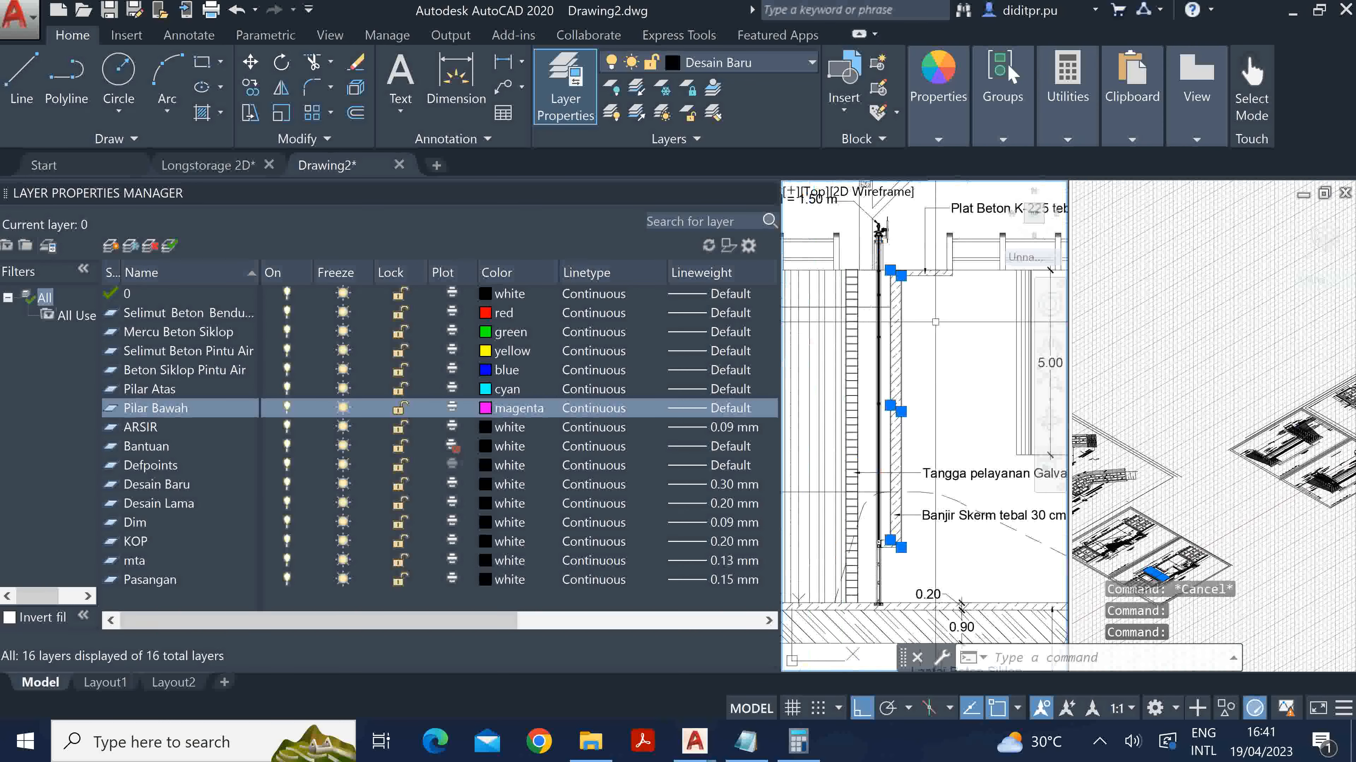
key("Escape")
Create a new layer named Plat Banjir Skerm and set its color to index color 32.
left_click(111, 247)
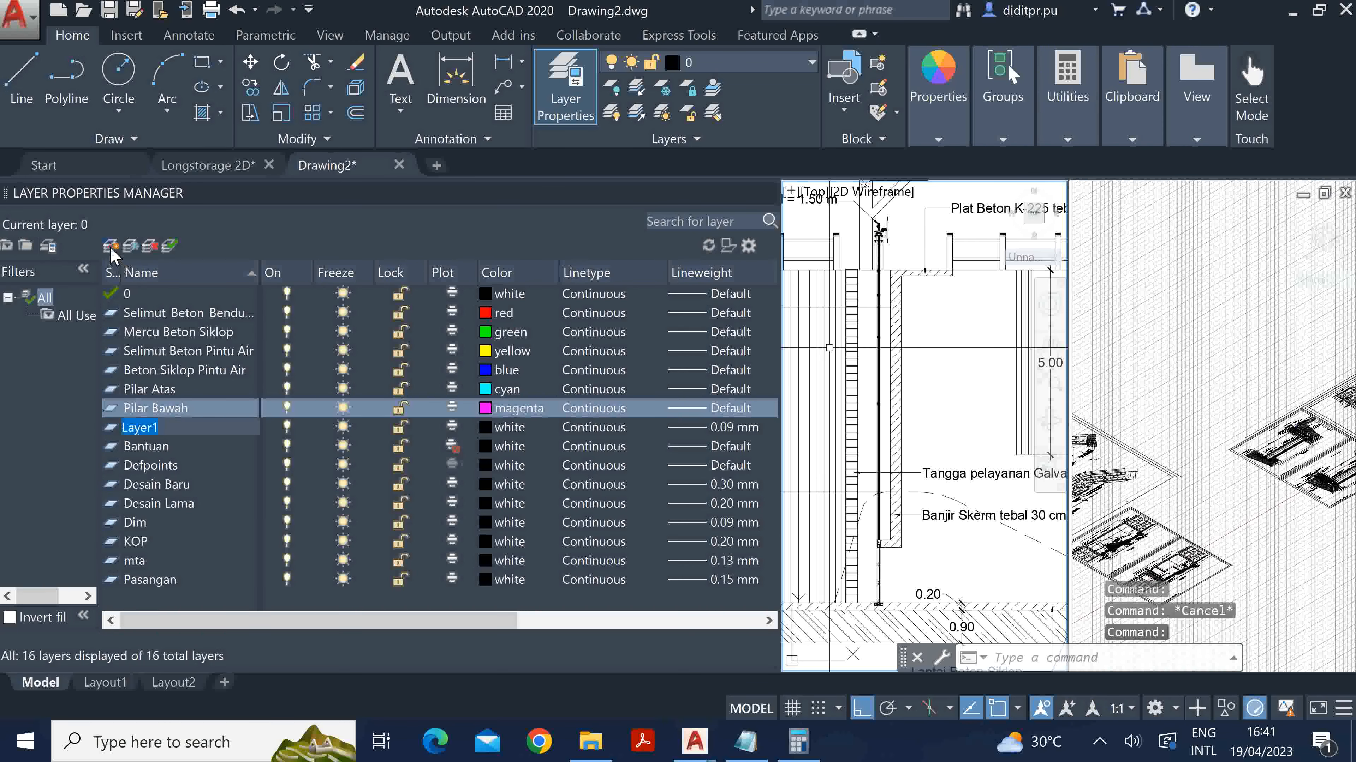
type("Ban")
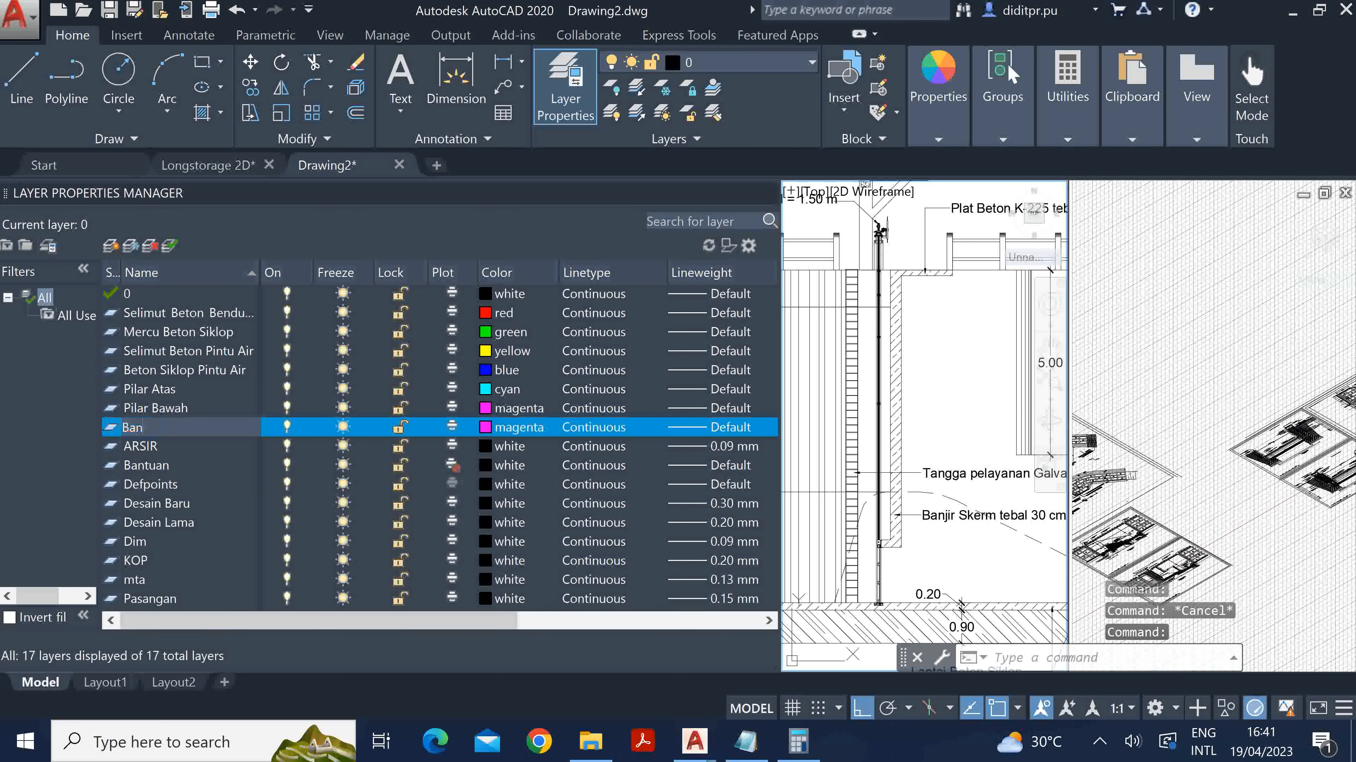
key("BackSpace")
type("Pl")
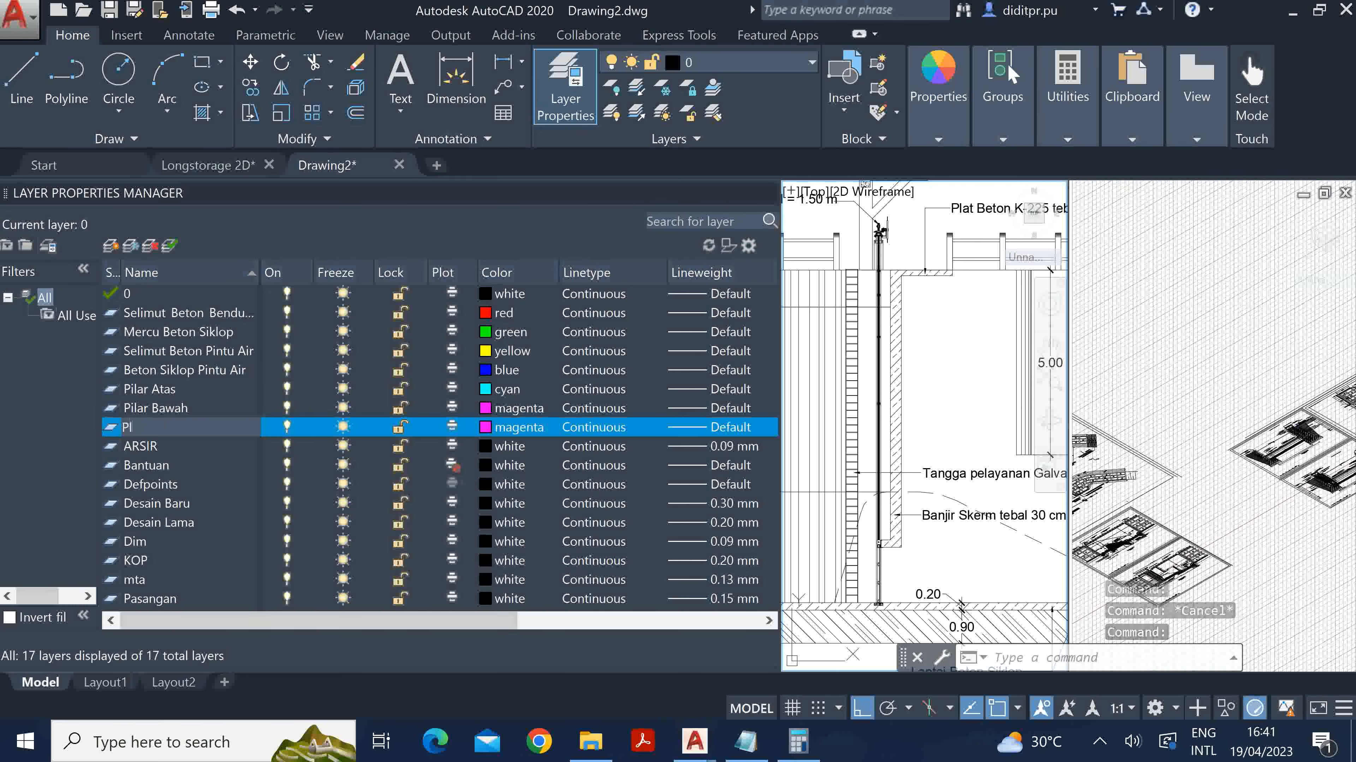
type("at Banjir Skerm")
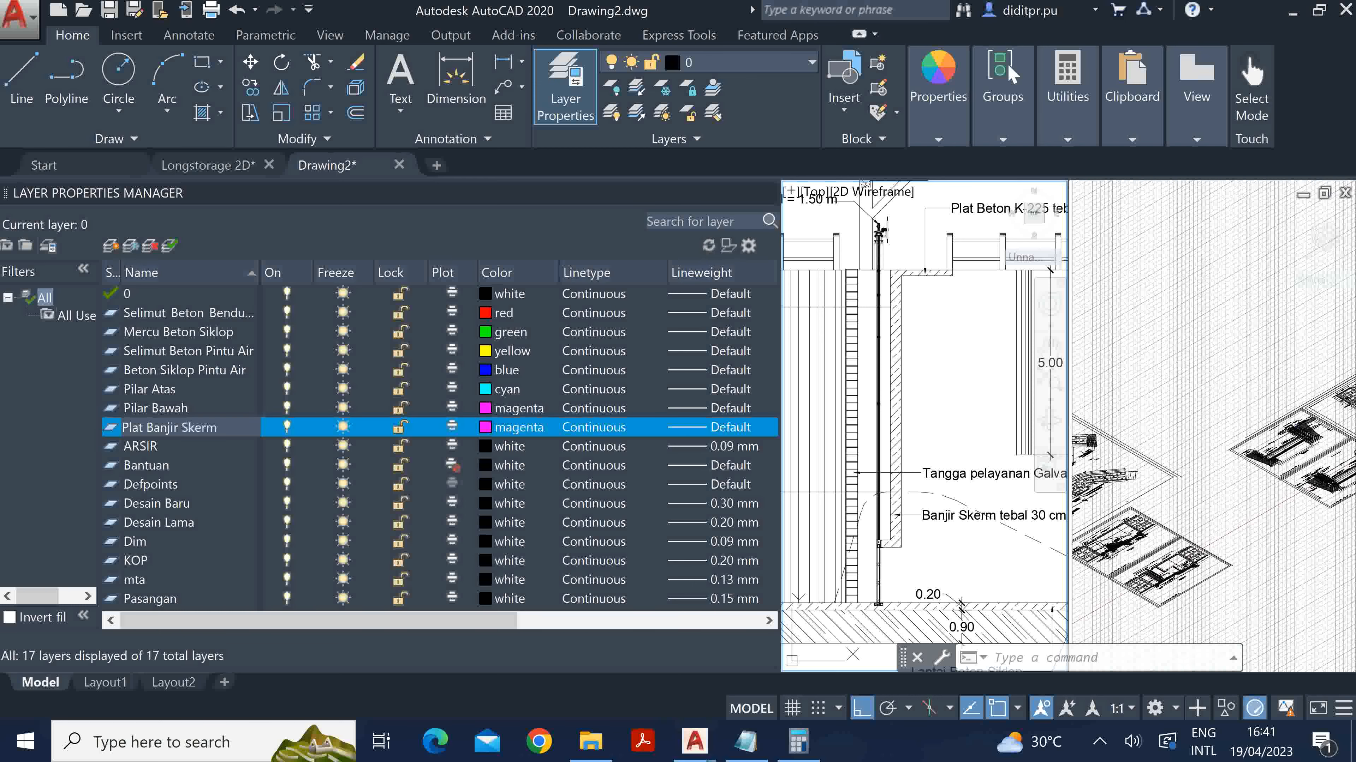
key("Return")
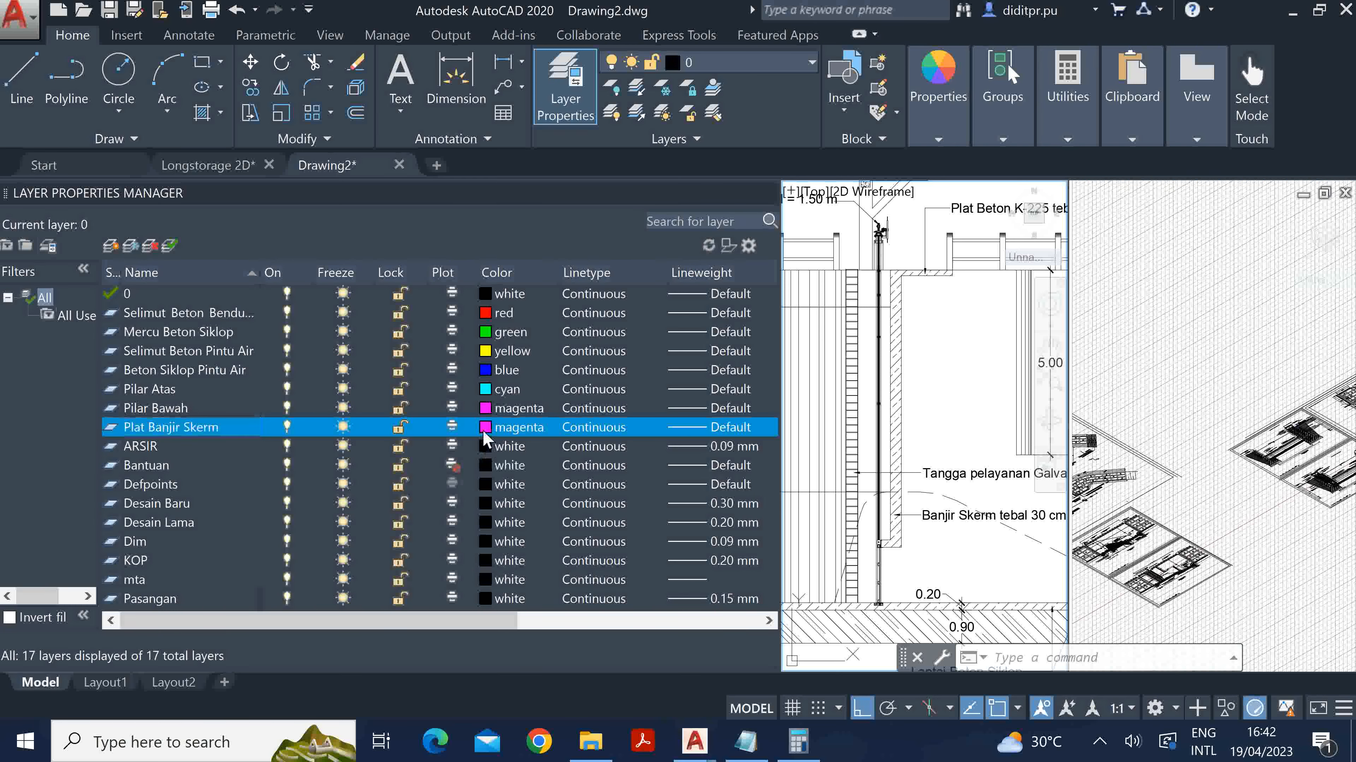
left_click(484, 431)
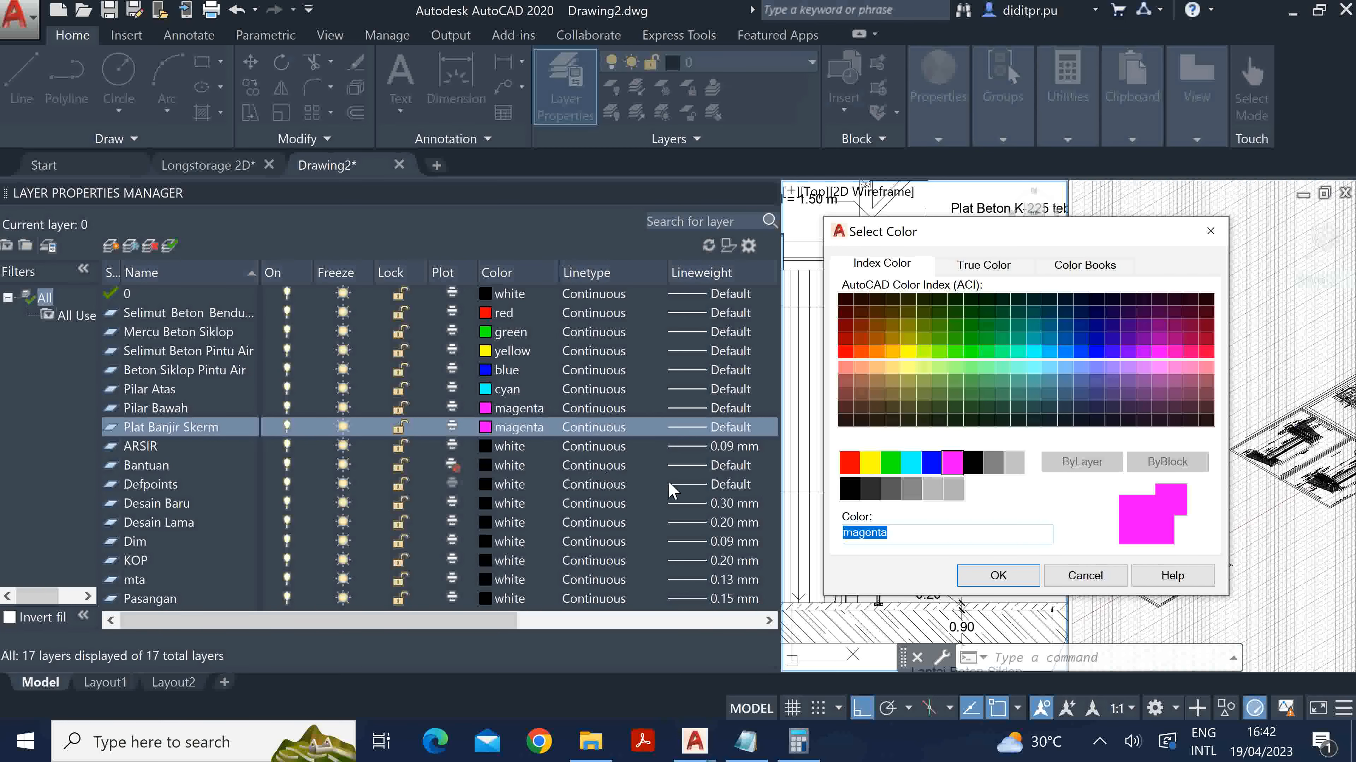
left_click(875, 337)
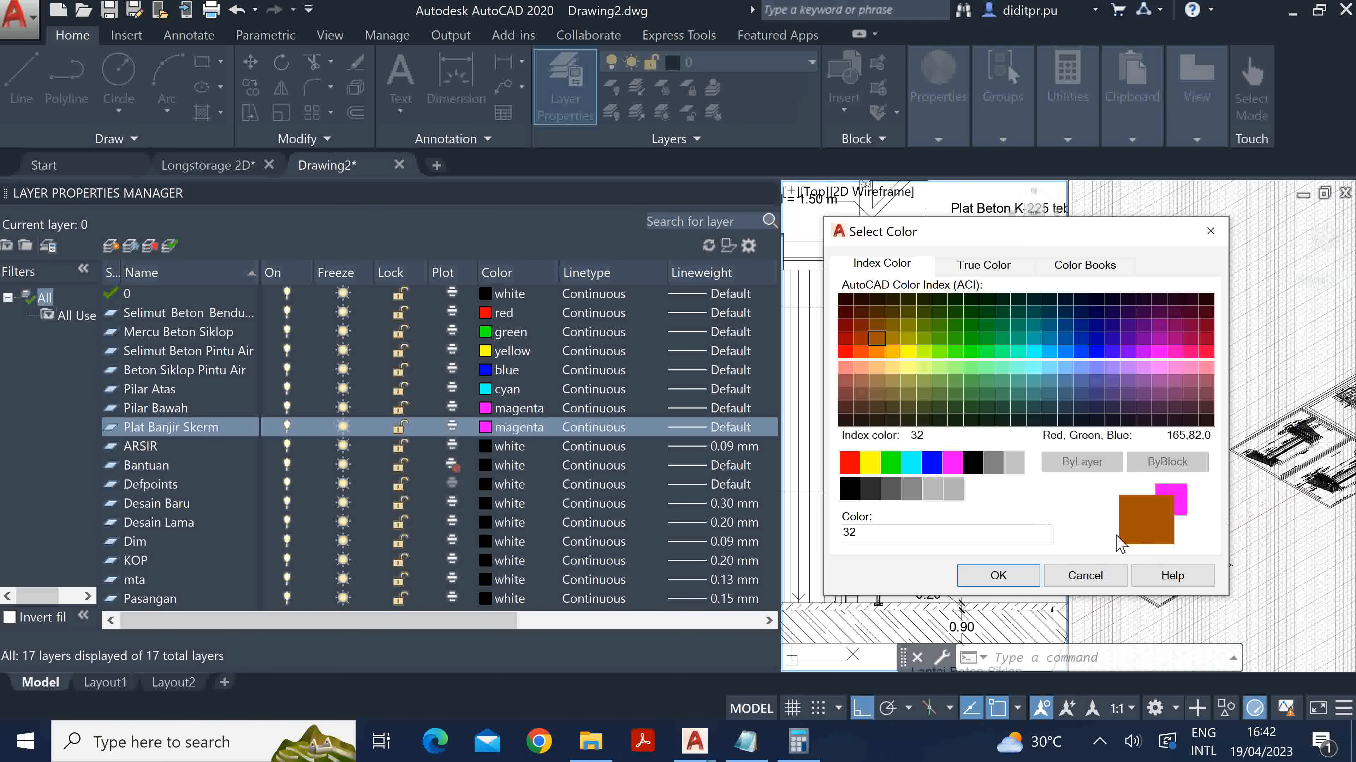
left_click(998, 576)
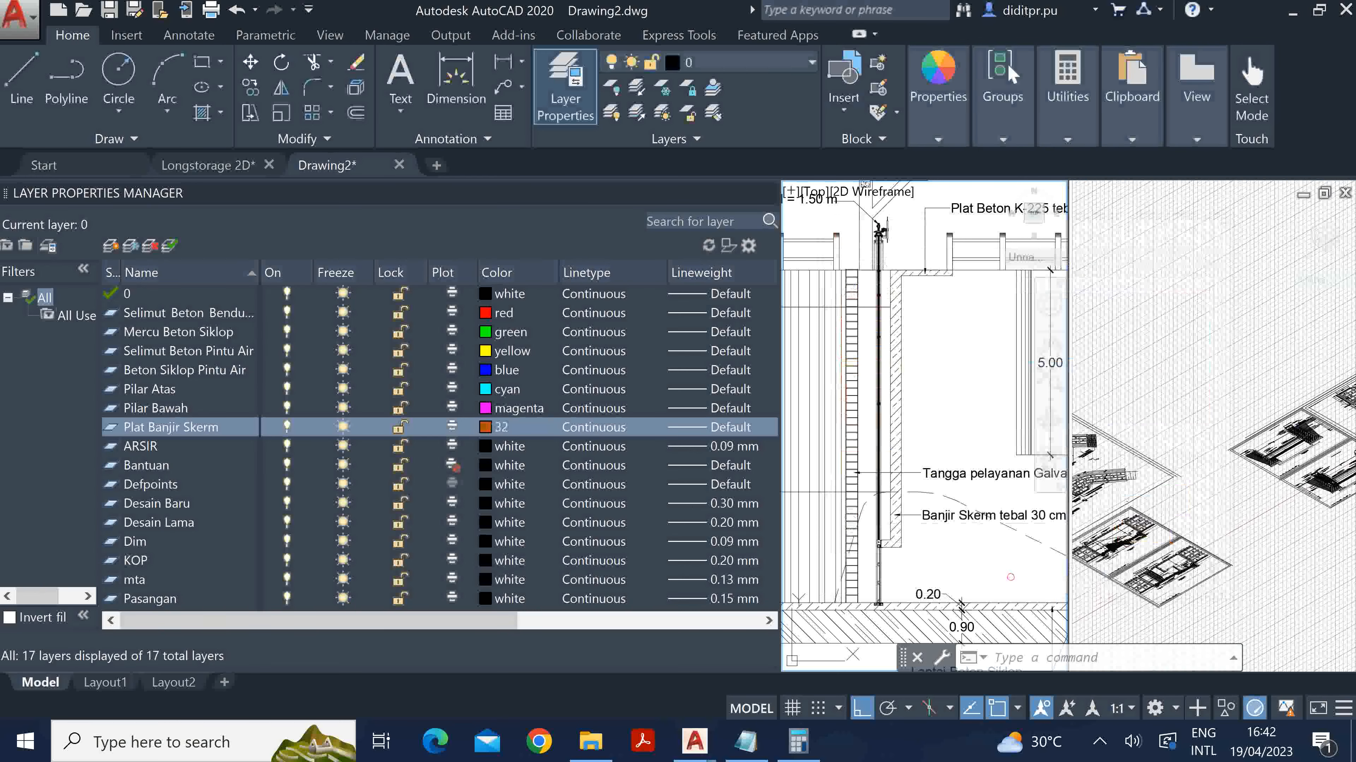
Examine the Denah Longstorage plan around the concrete slab and the stone stairs beside it.
left_click(959, 337)
key("Escape")
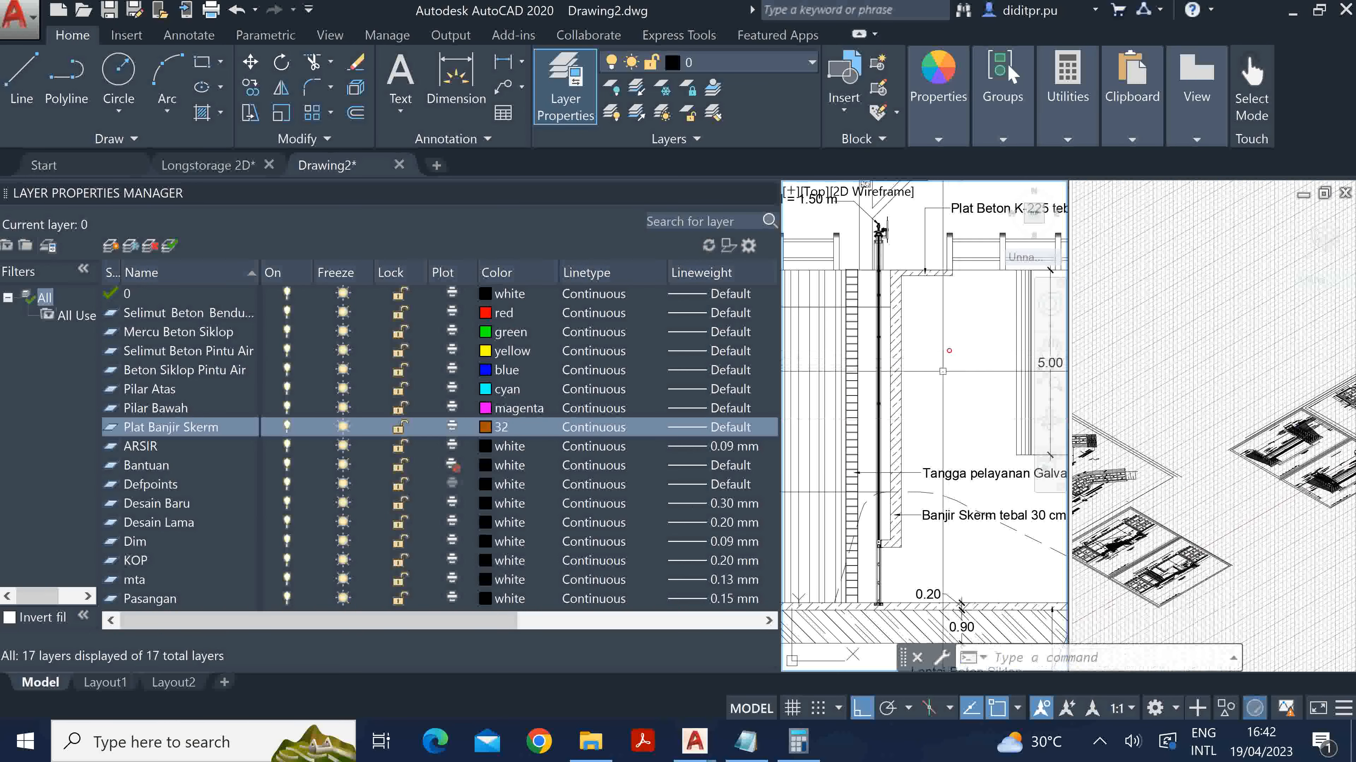
scroll(932, 356, "down", 6)
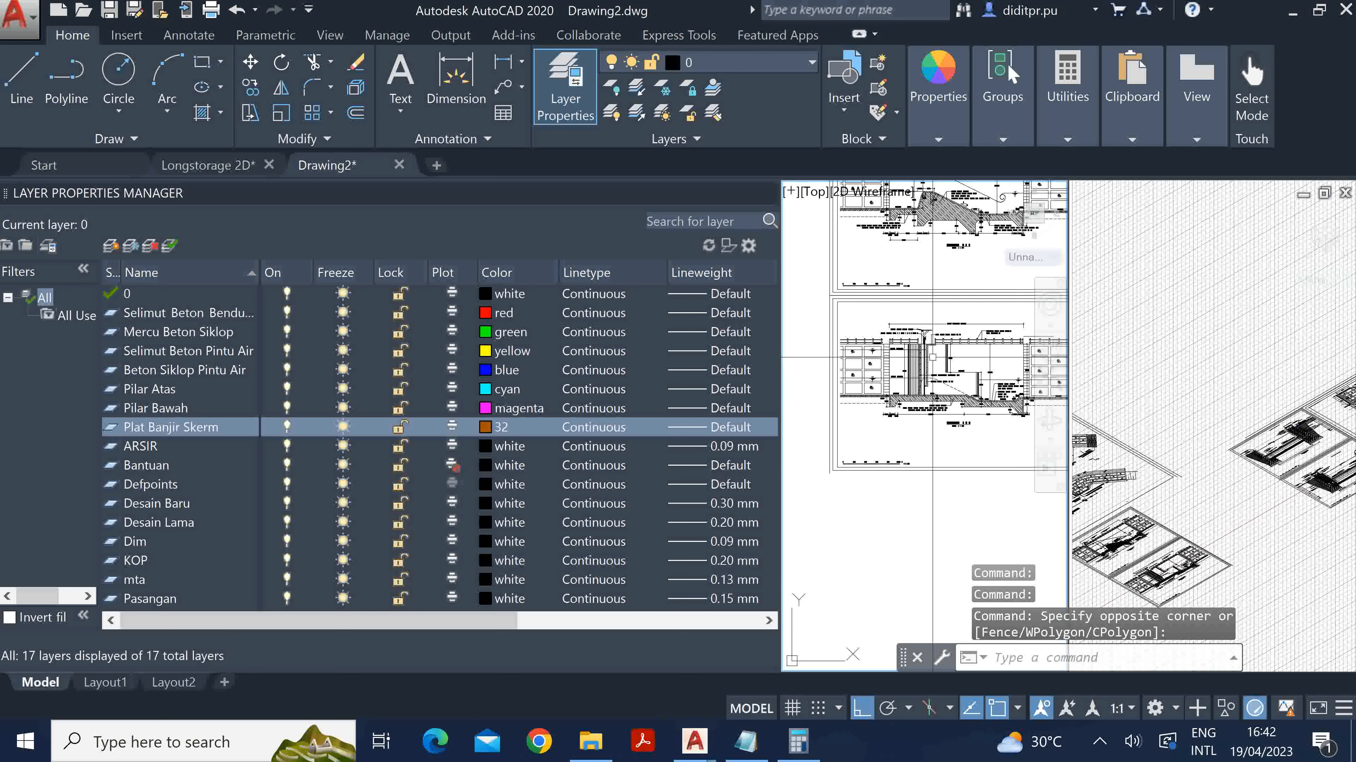
scroll(933, 356, "down", 2)
middle_click_drag(953, 239, 883, 442)
scroll(901, 293, "up", 2)
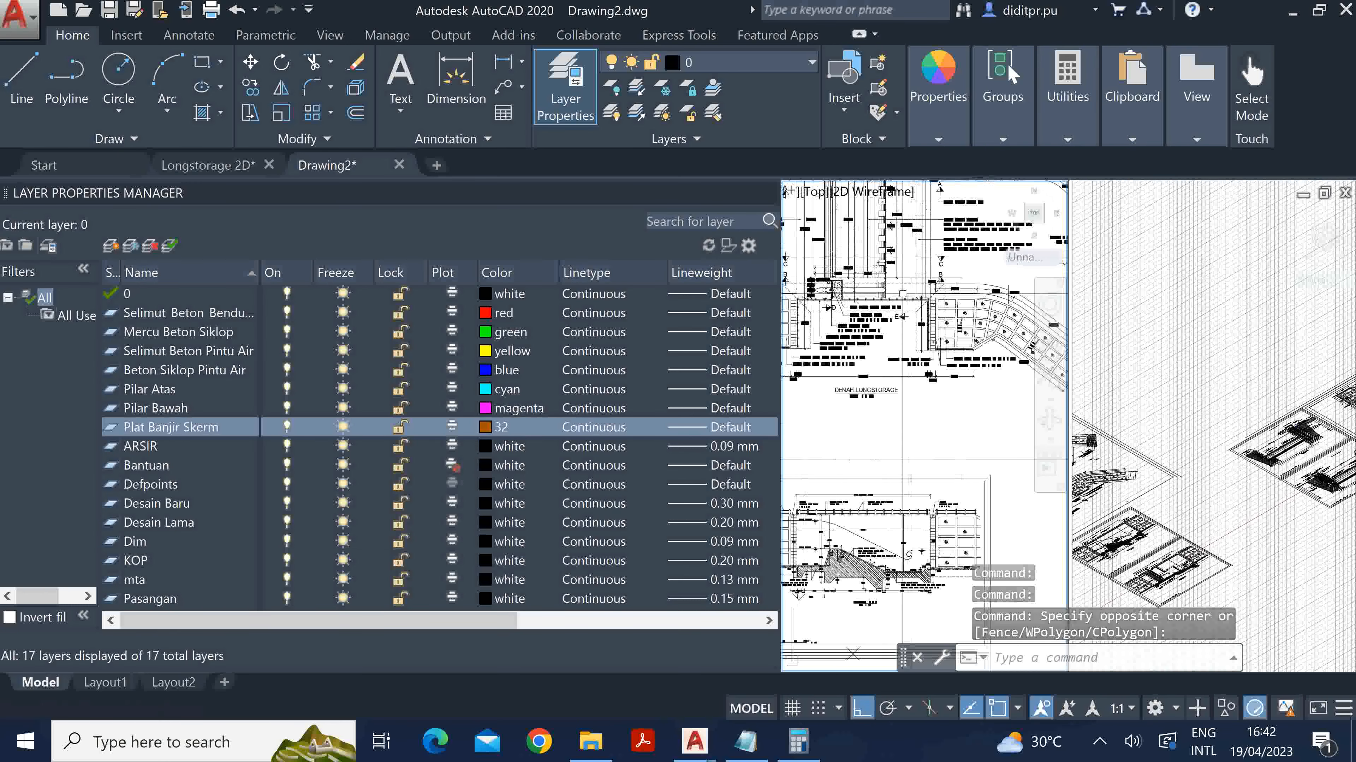
scroll(902, 293, "up", 4)
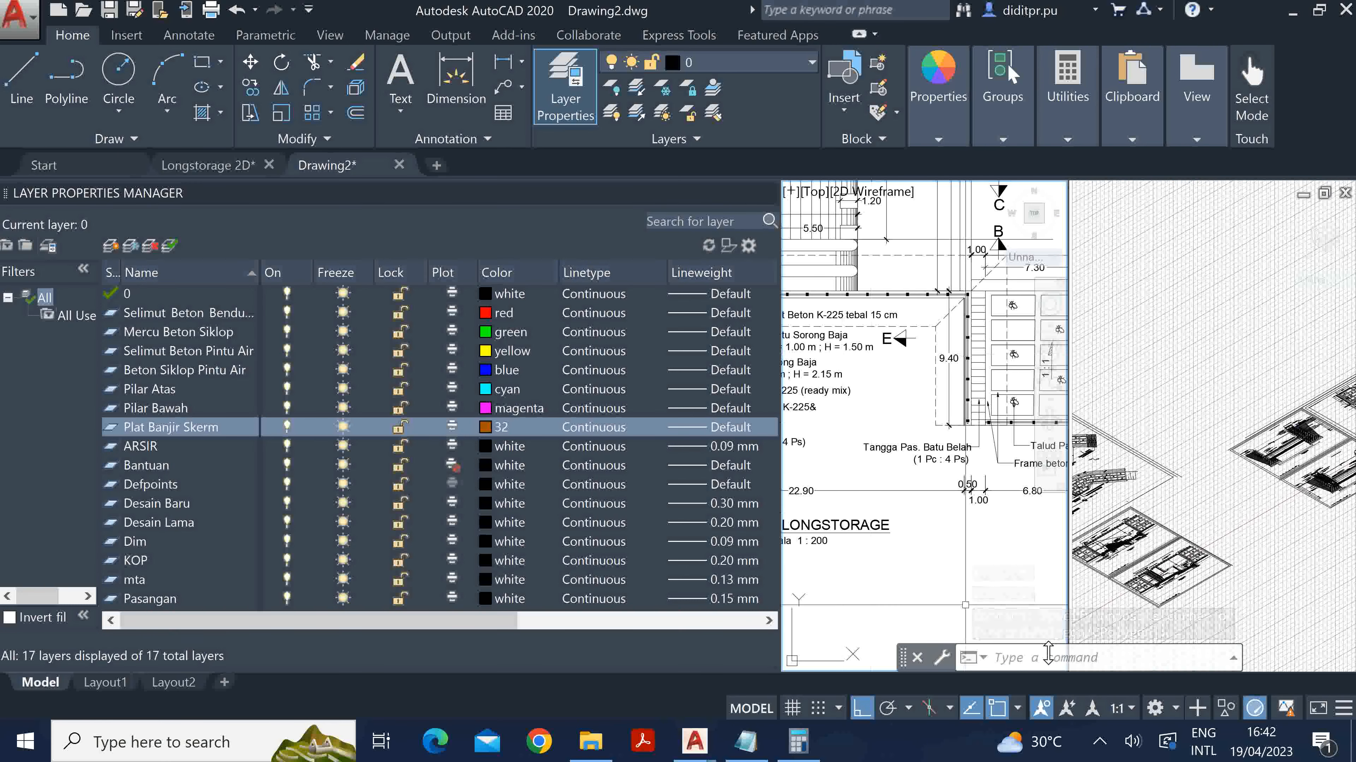
left_click(1099, 741)
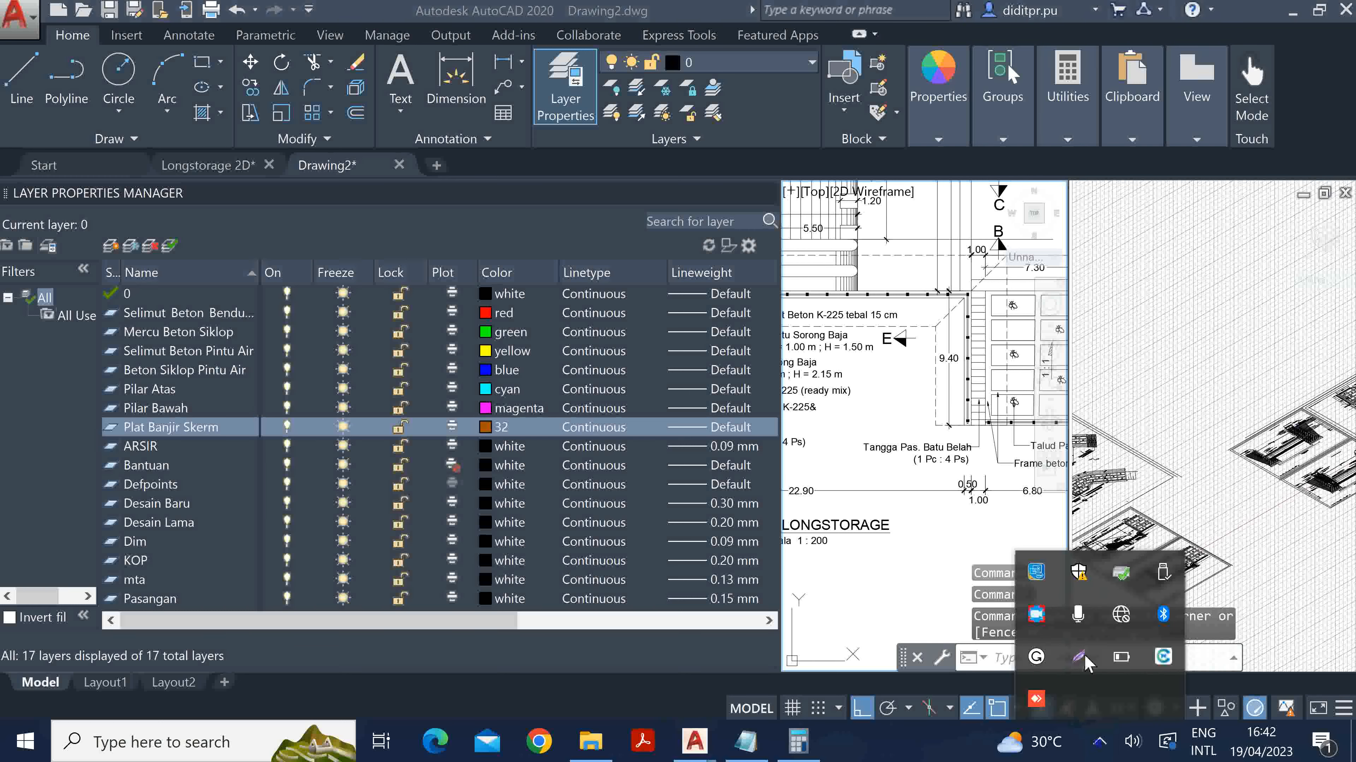
left_click(1036, 613)
left_click(600, 532)
left_click(597, 545)
left_click(869, 217)
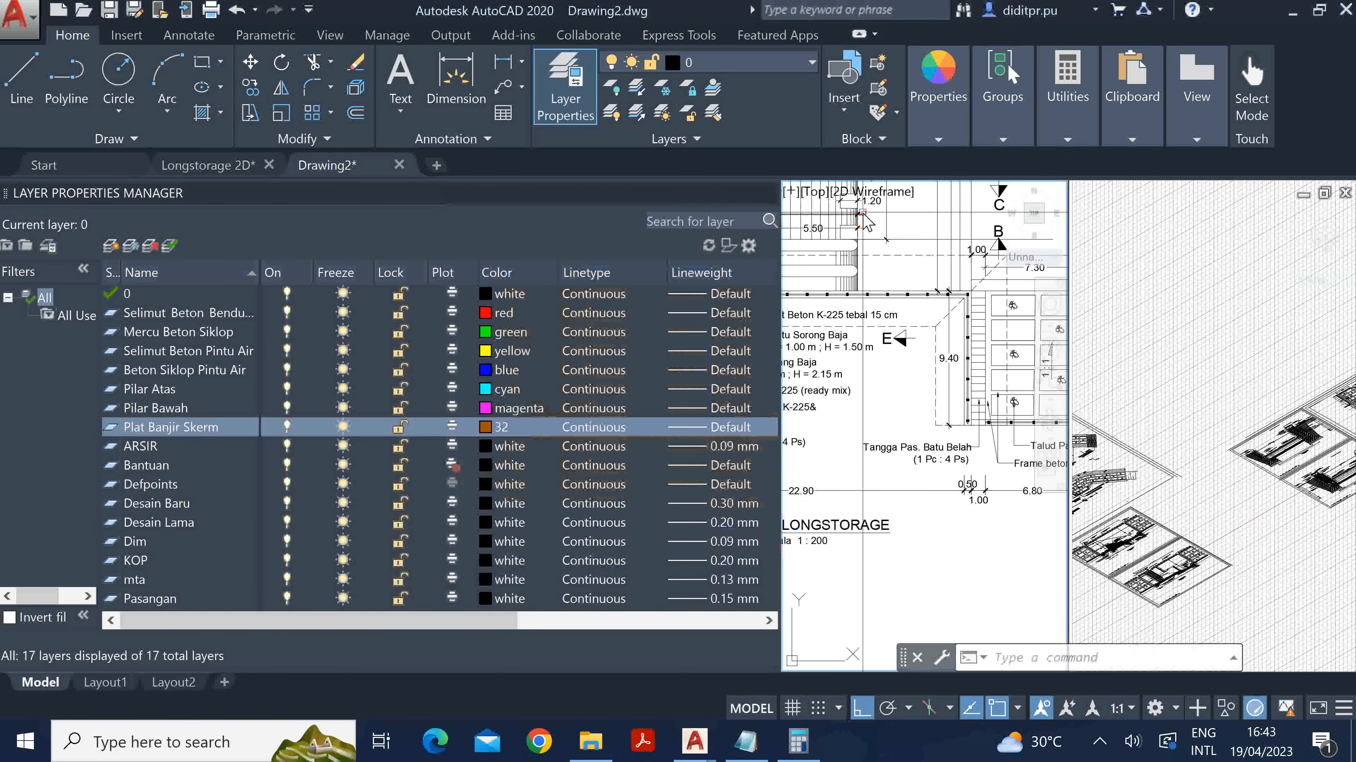
left_click(874, 384)
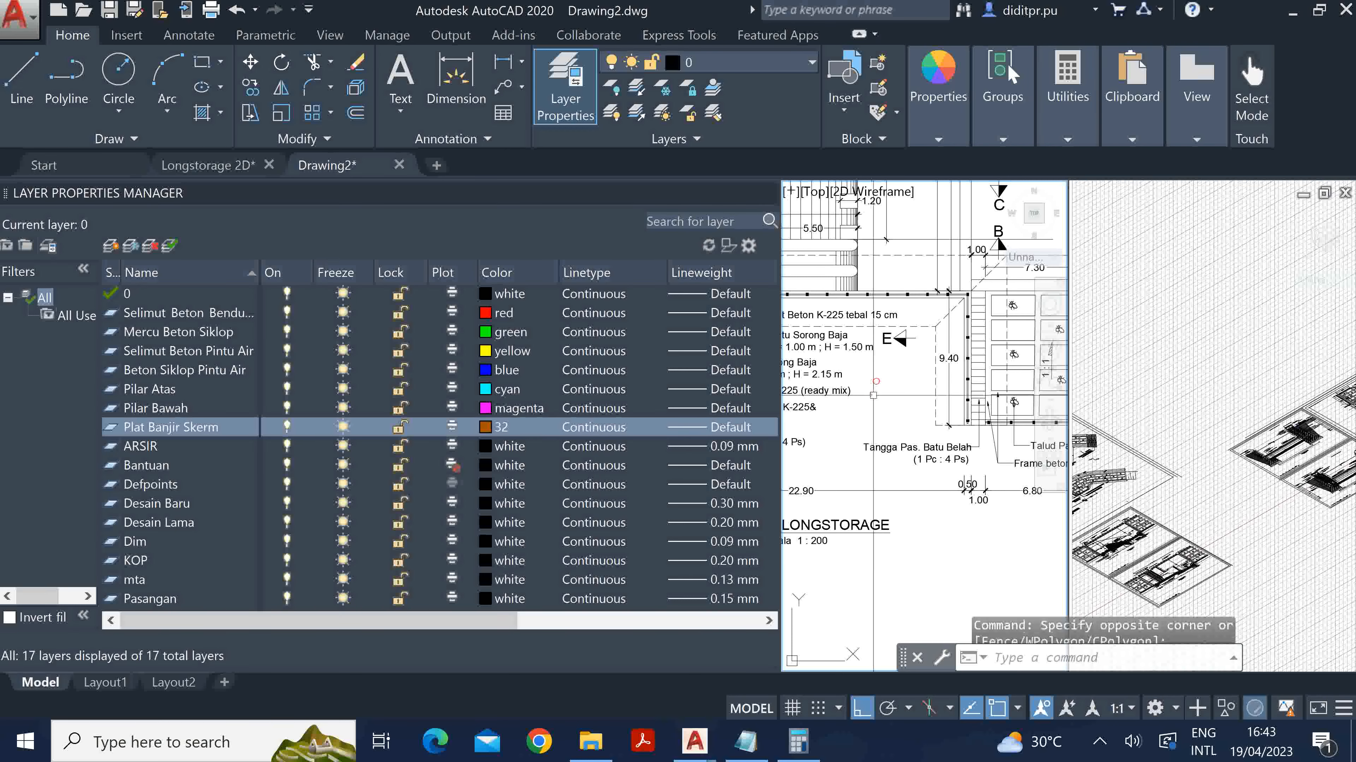
scroll(897, 343, "up", 2)
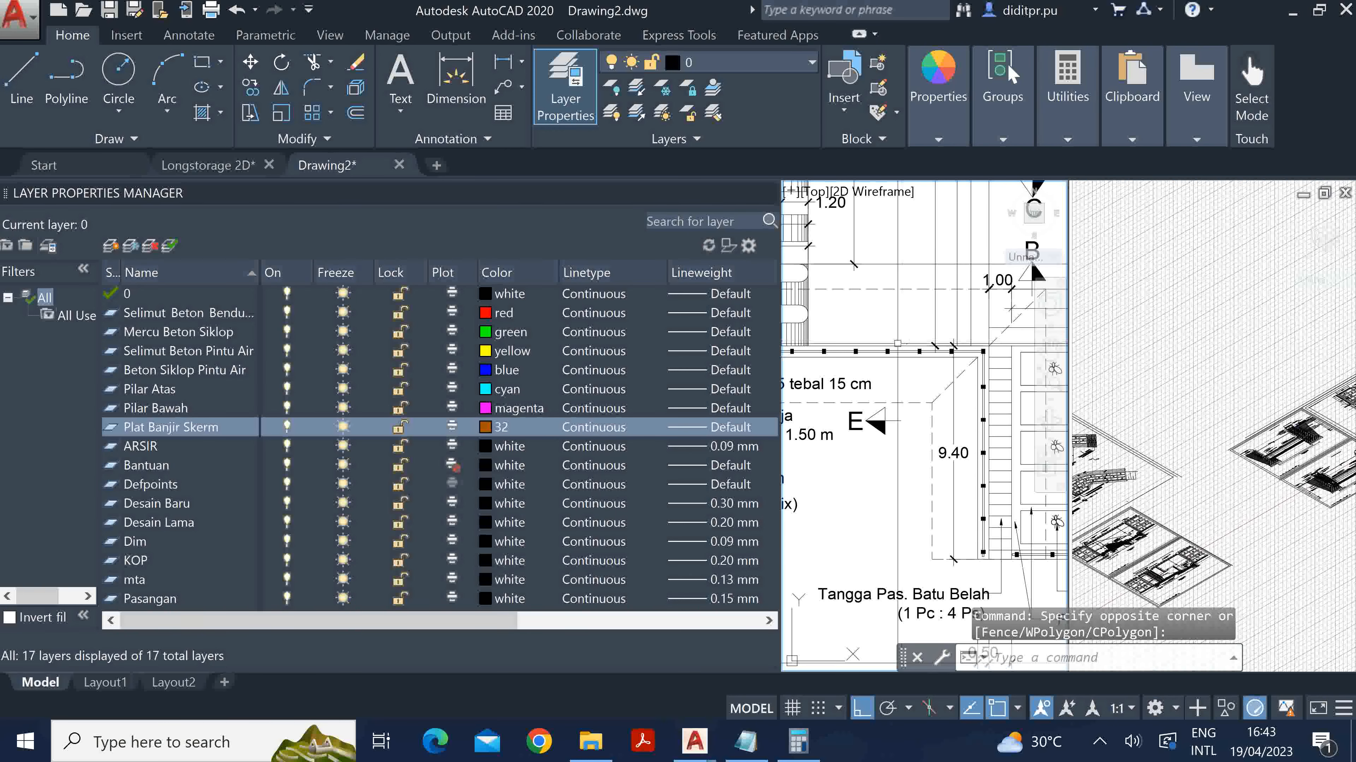
Create a new layer named Abutmen with index color 11, and widen the layer list's Name column to show full names.
left_click(109, 249)
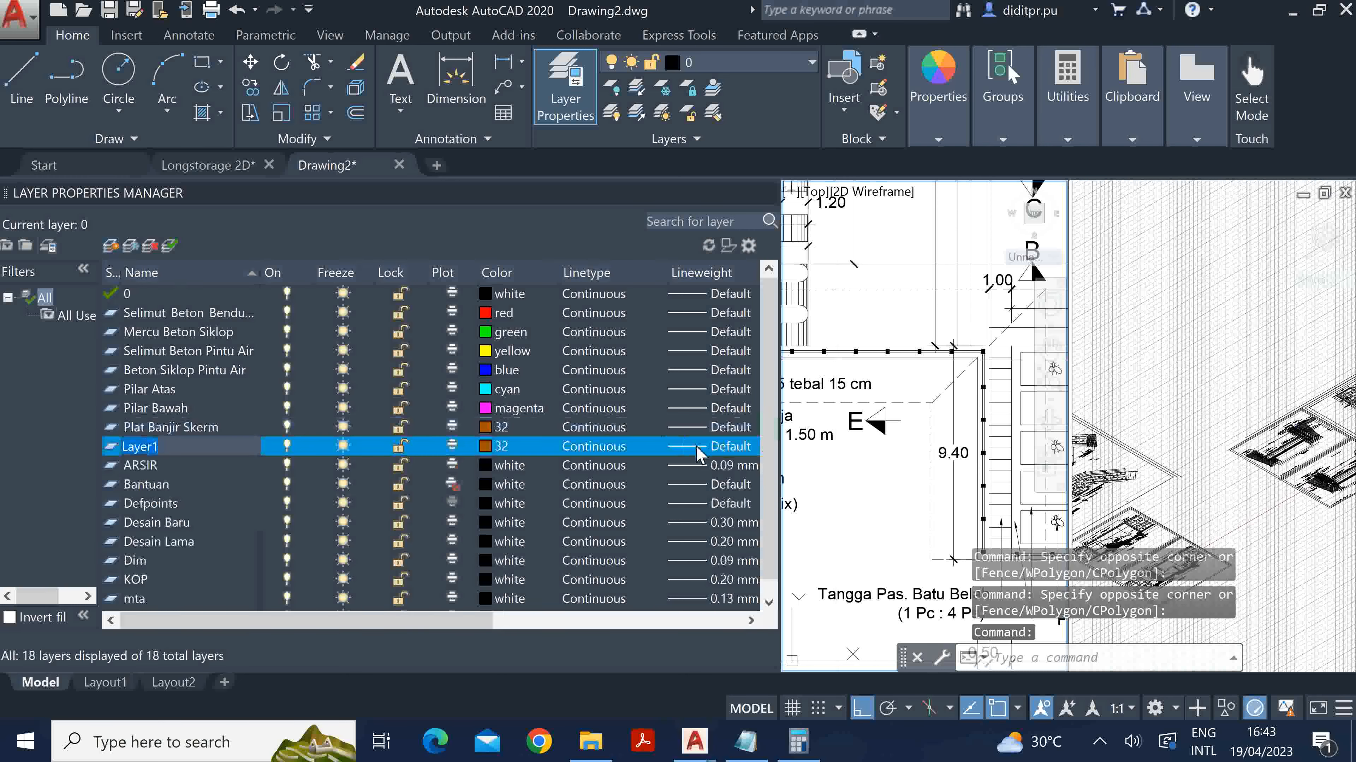
type("Abutmen")
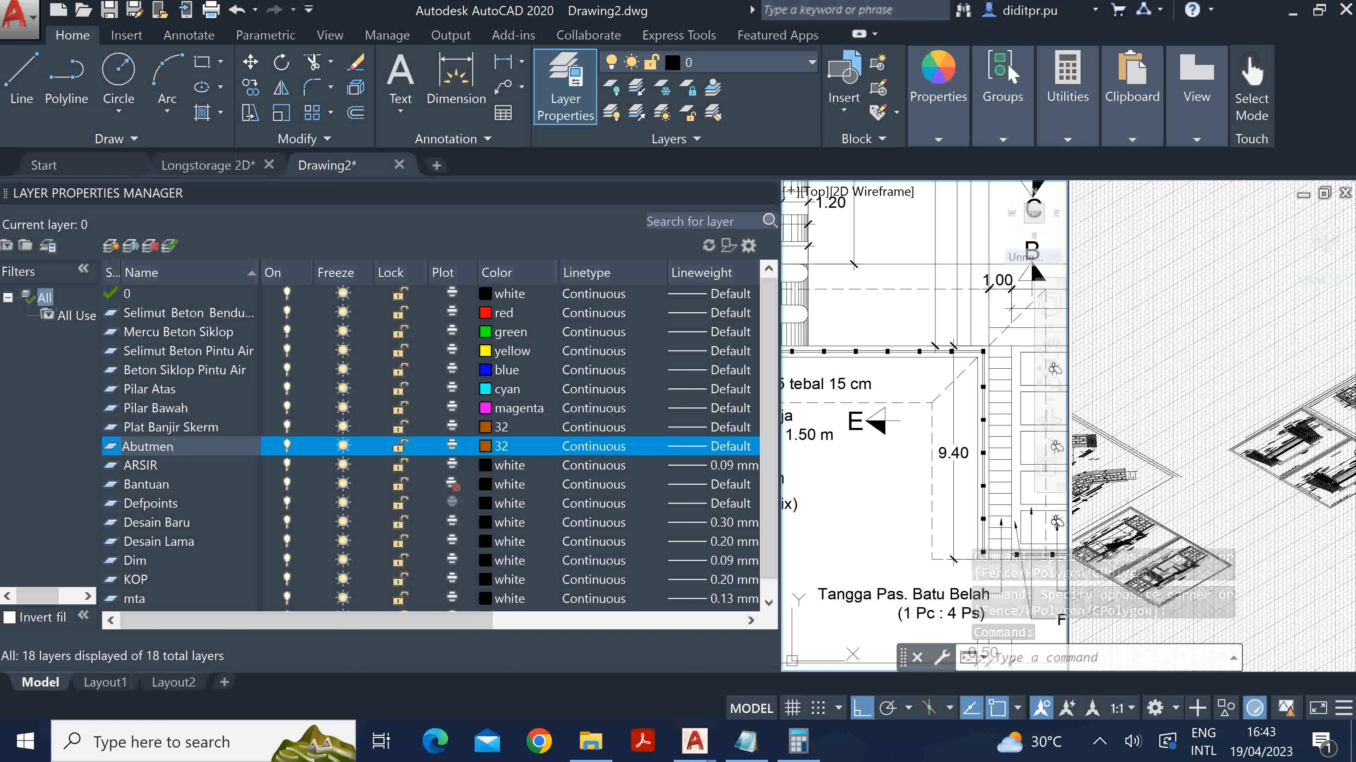
left_click(491, 443)
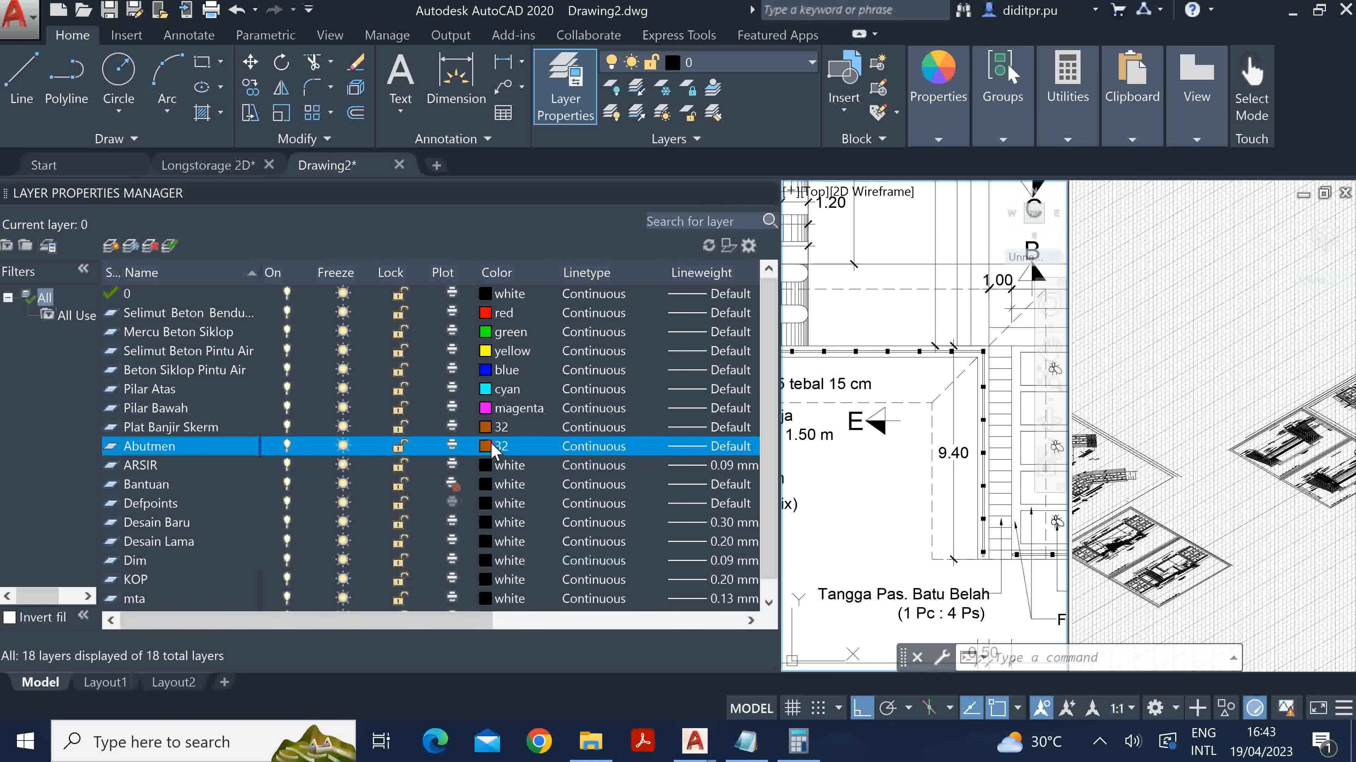
left_click(494, 449)
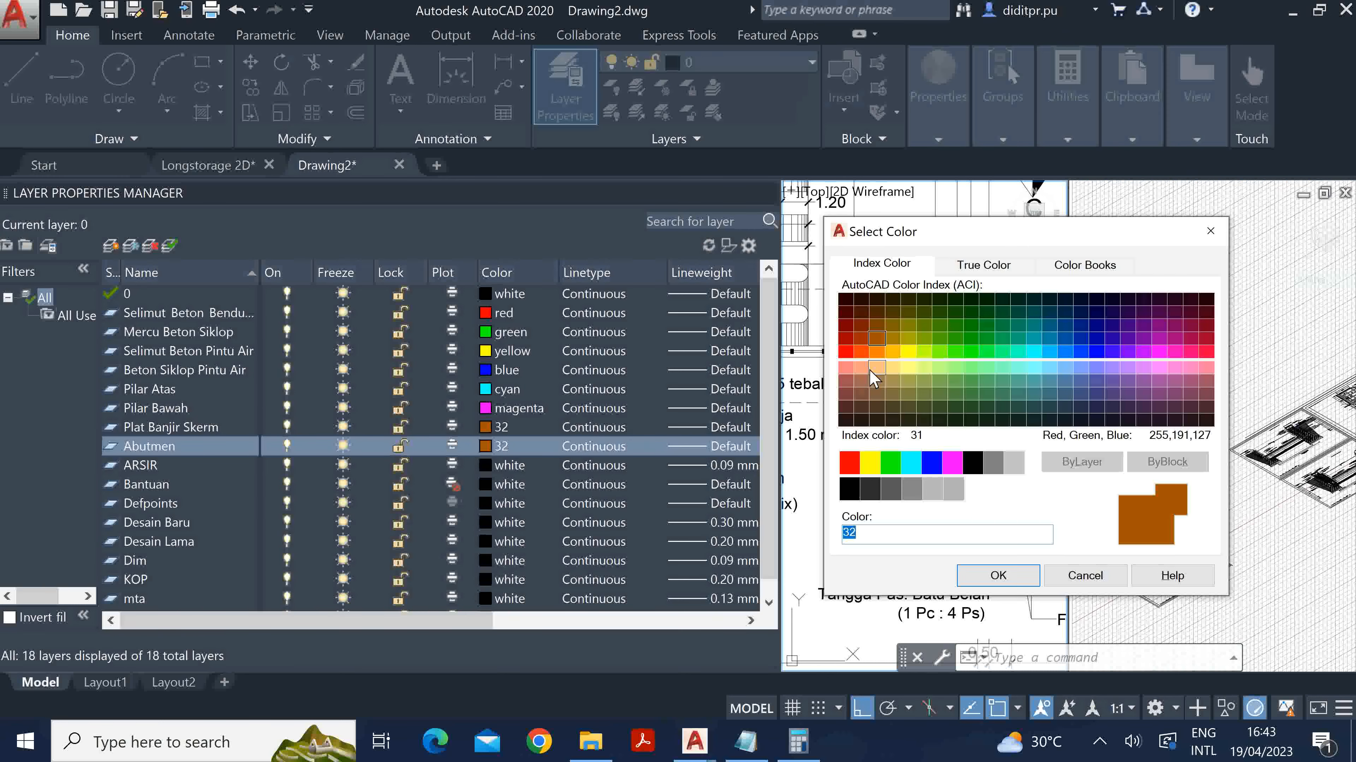
left_click(876, 367)
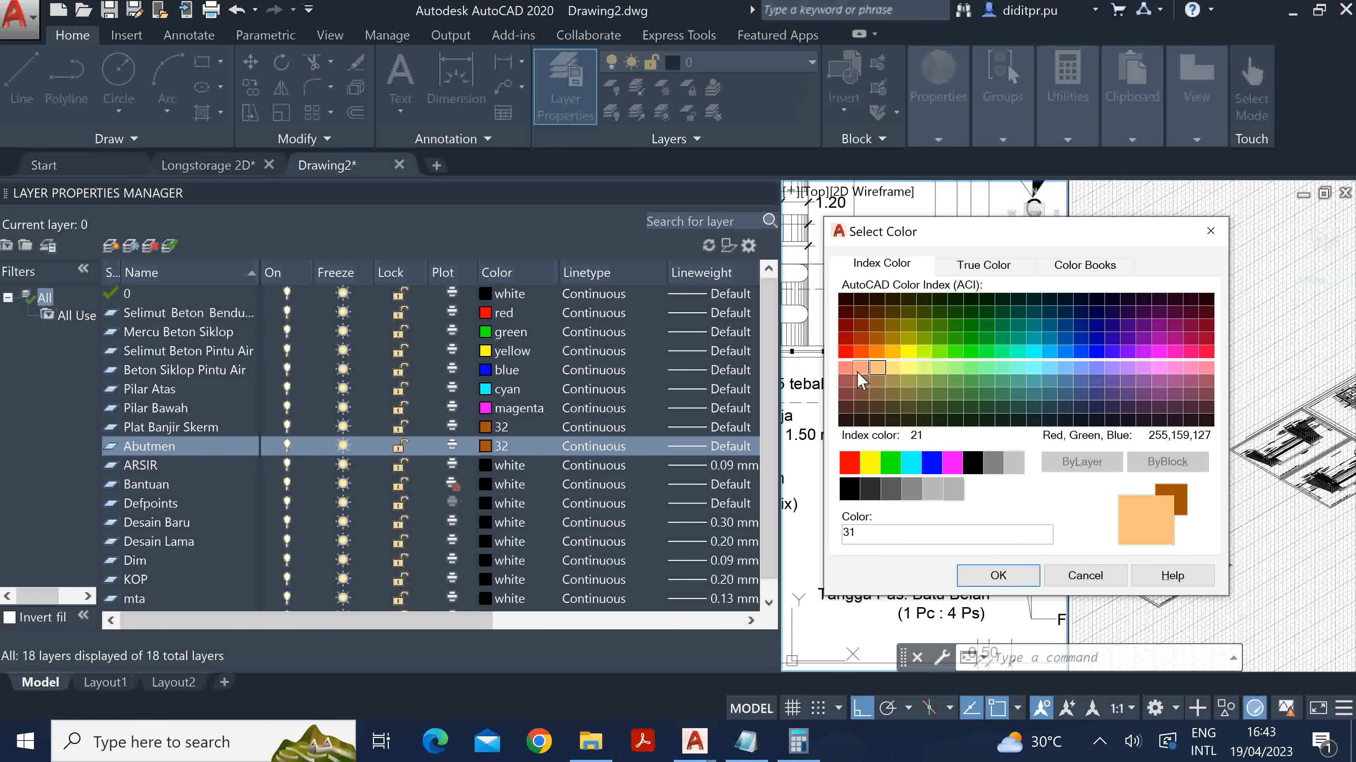
left_click(845, 369)
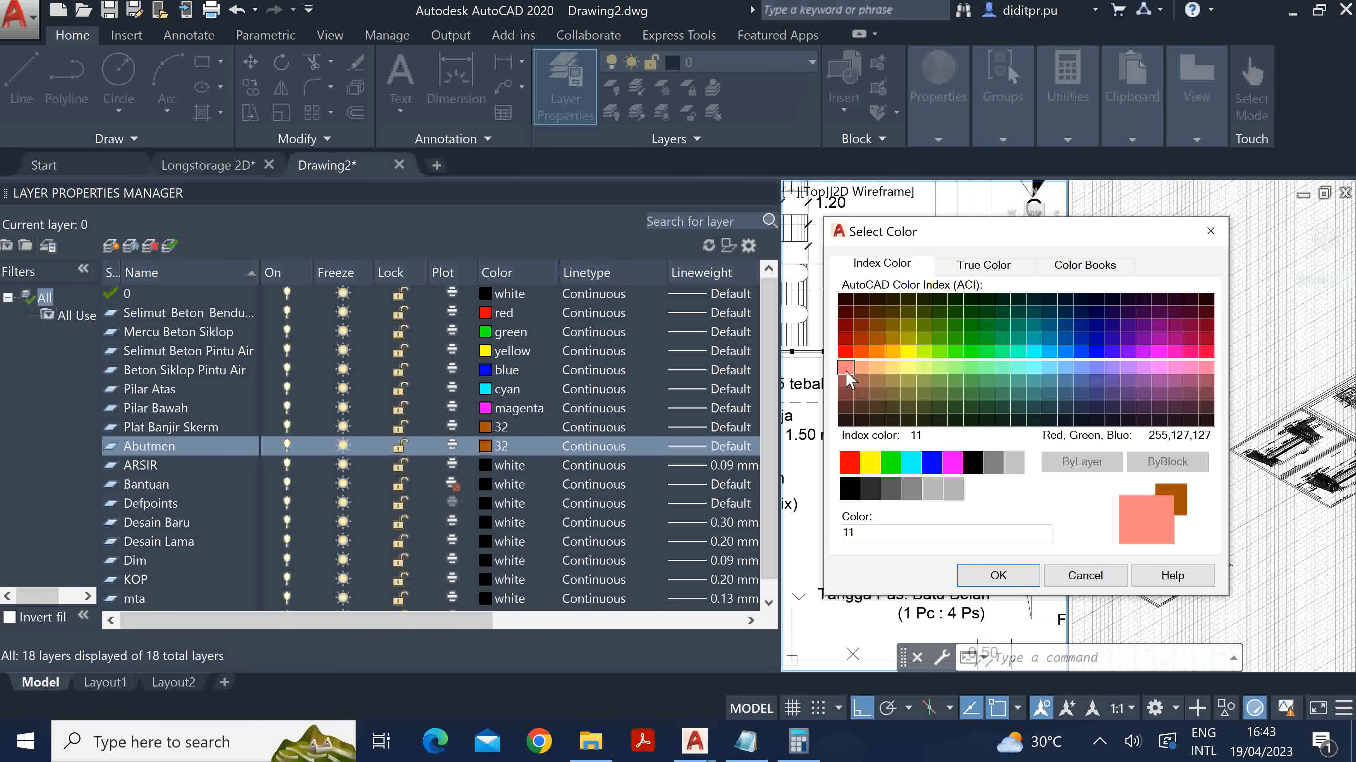
left_click(997, 576)
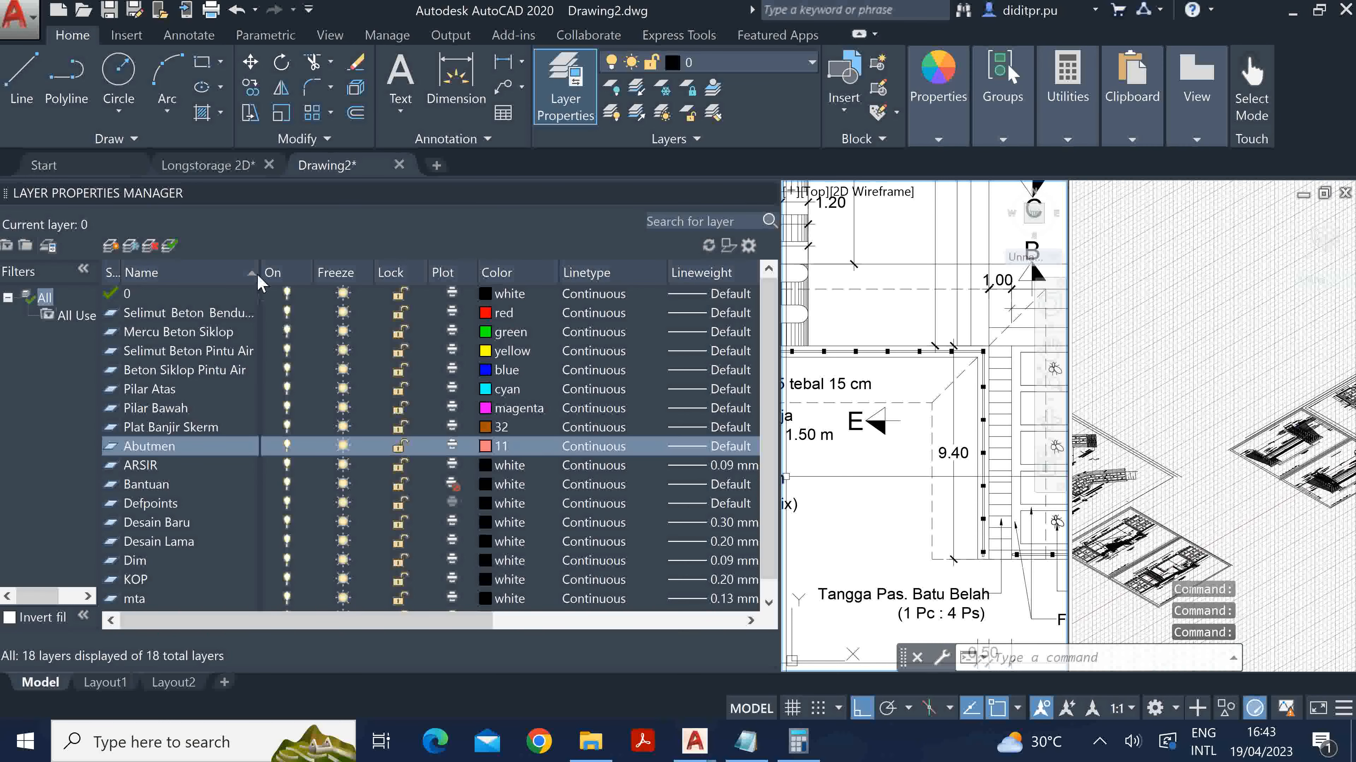
left_click_drag(308, 273, 306, 273)
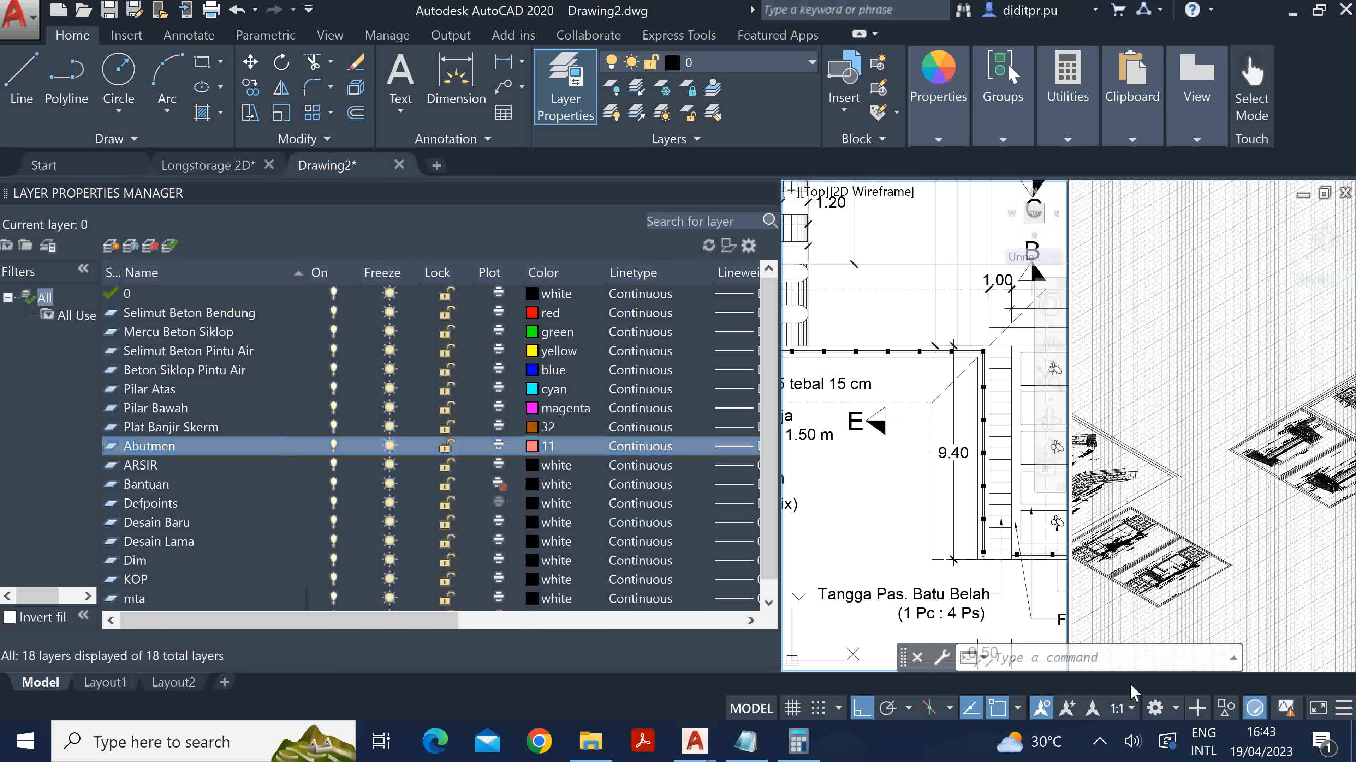
left_click(1077, 751)
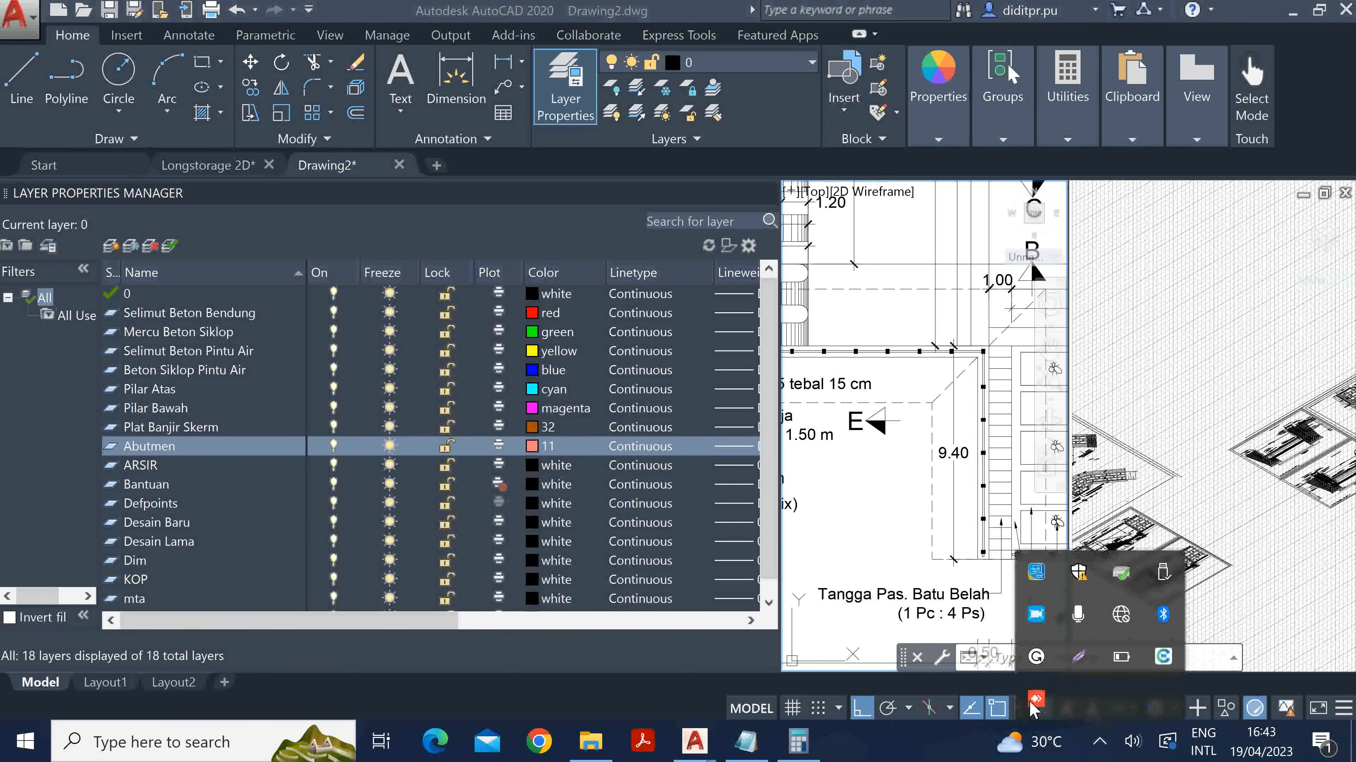
left_click(1035, 613)
left_click(631, 533)
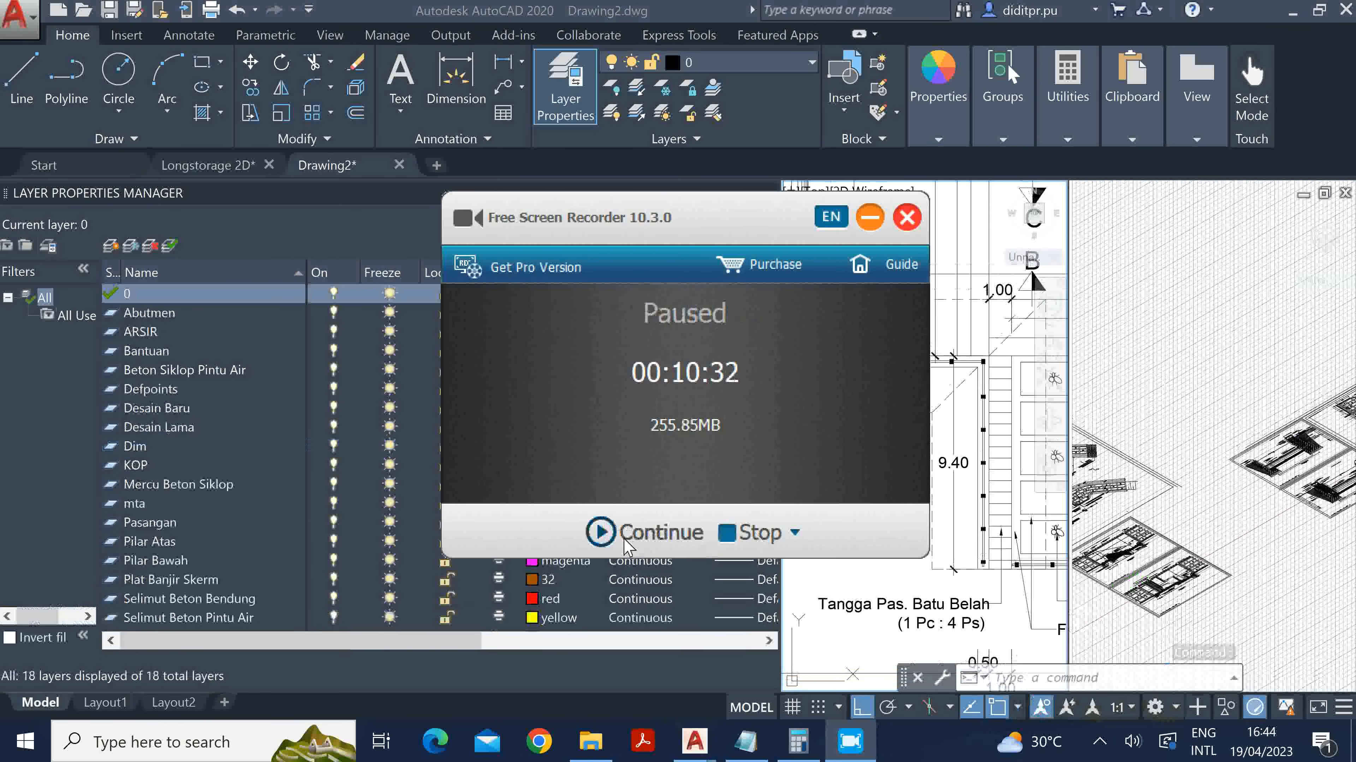
left_click(631, 537)
left_click(870, 218)
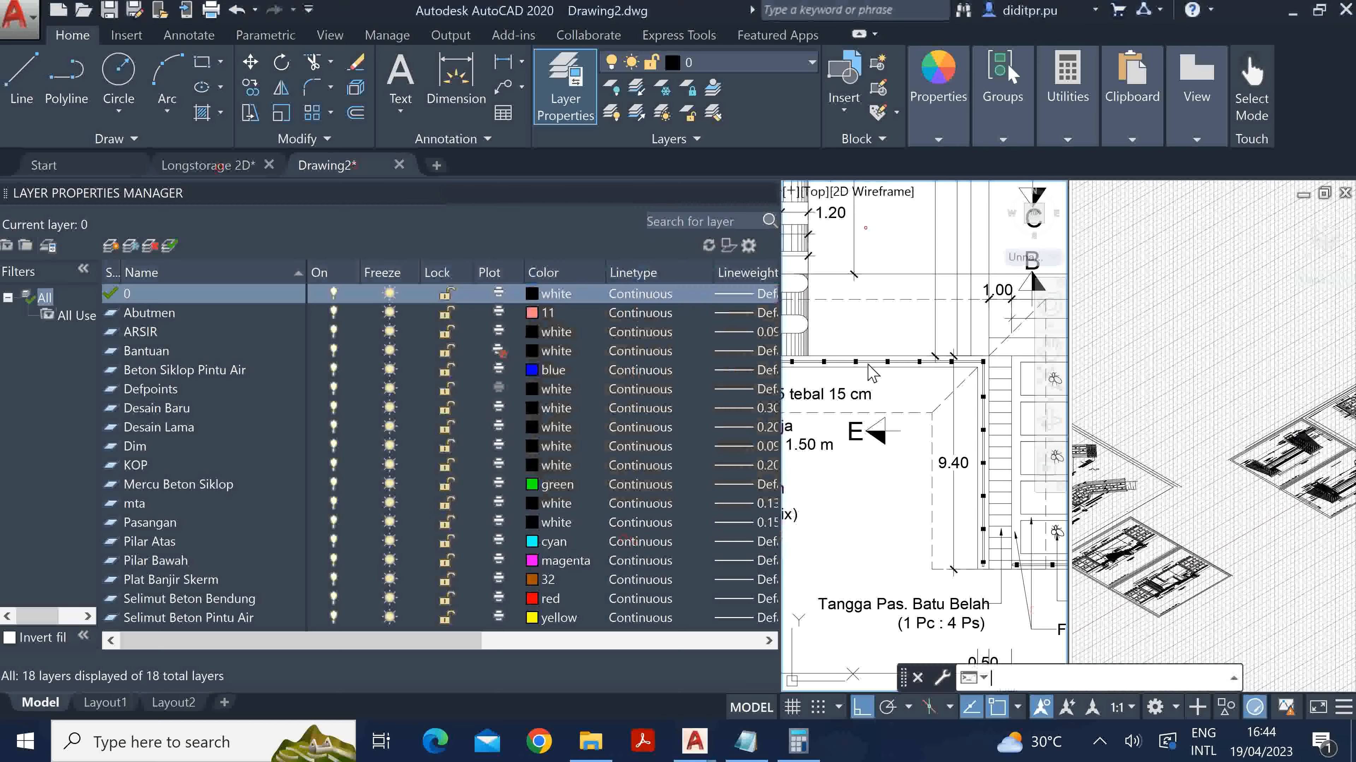
Highlight the small square block next to the +94.50 elevation in the Denah Longstorage plan, and clear the selection.
left_click(874, 325)
left_click(873, 338)
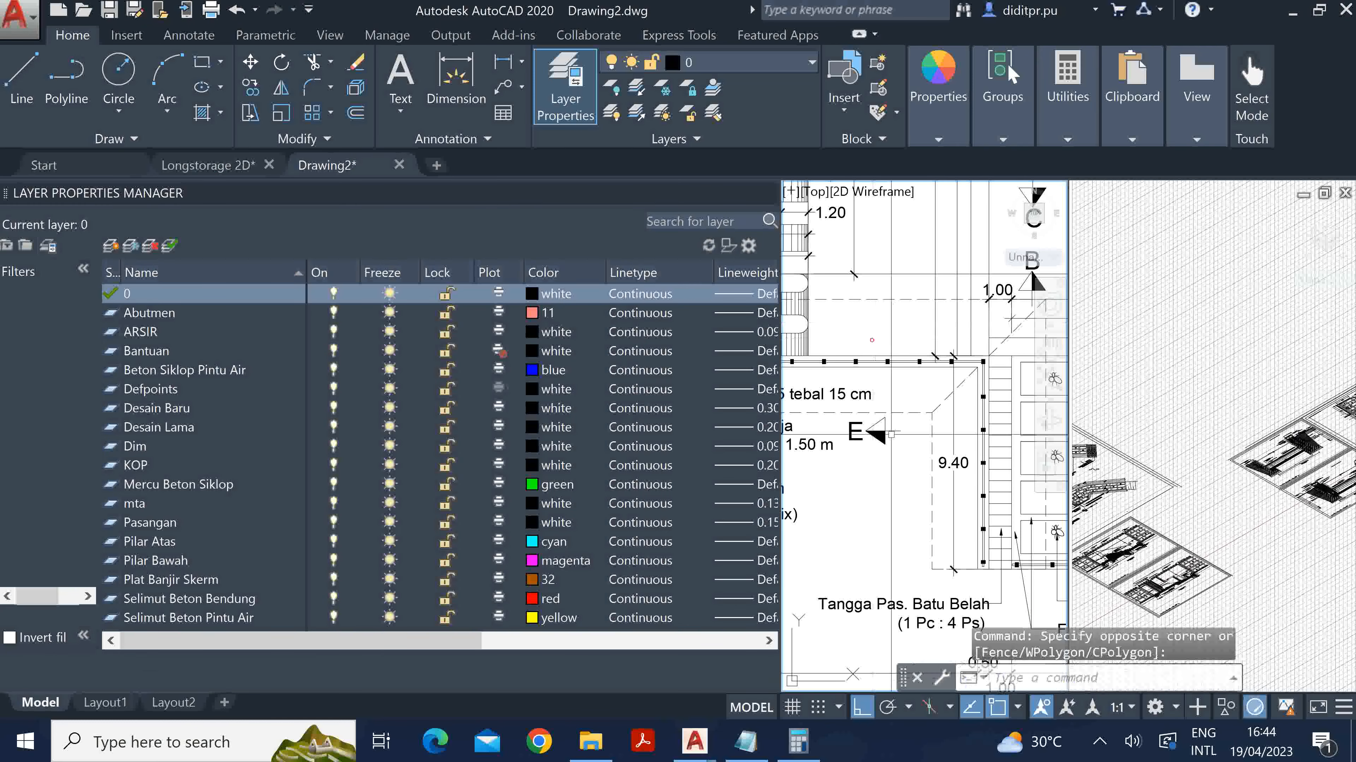
scroll(870, 333, "down", 3)
scroll(836, 251, "up", 2)
scroll(877, 283, "up", 6)
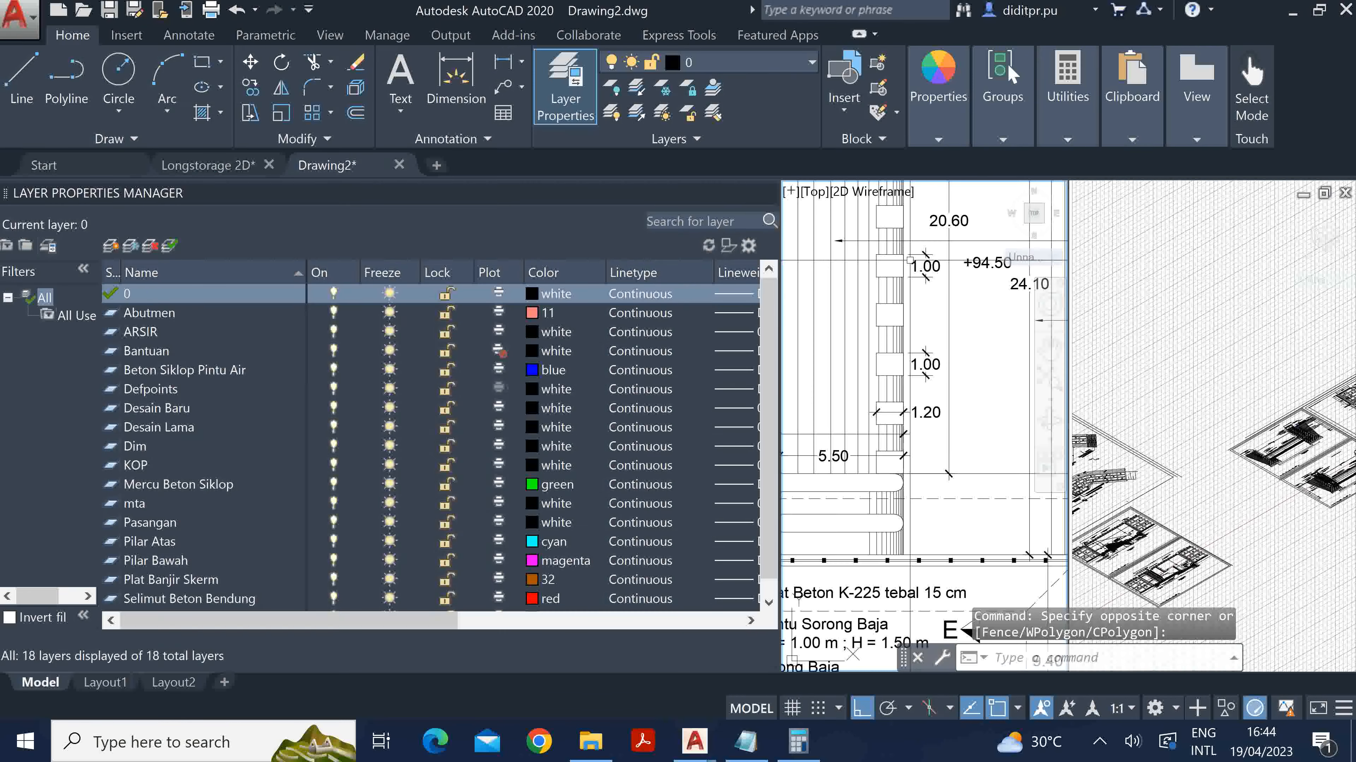
scroll(804, 257, "down", 3)
left_click(803, 258)
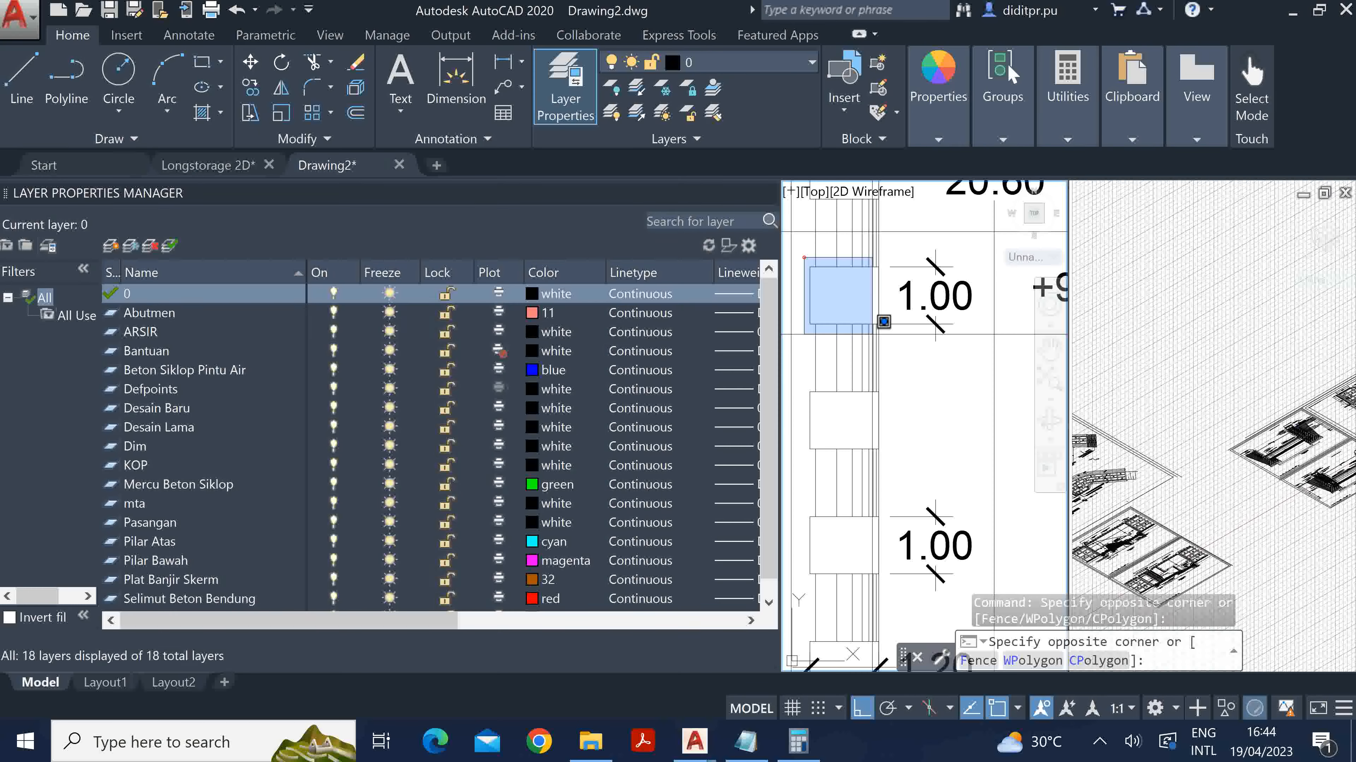
left_click(878, 331)
scroll(874, 343, "down", 5)
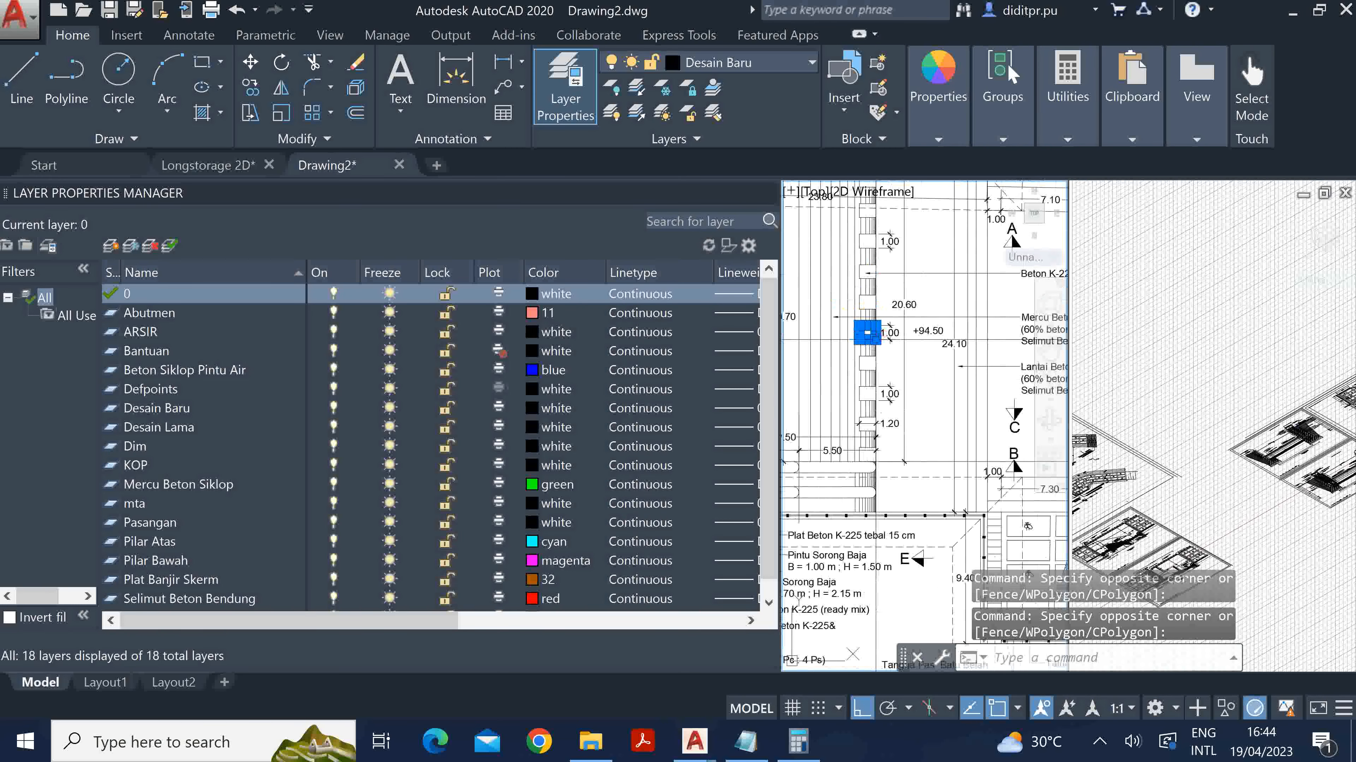
key("Escape")
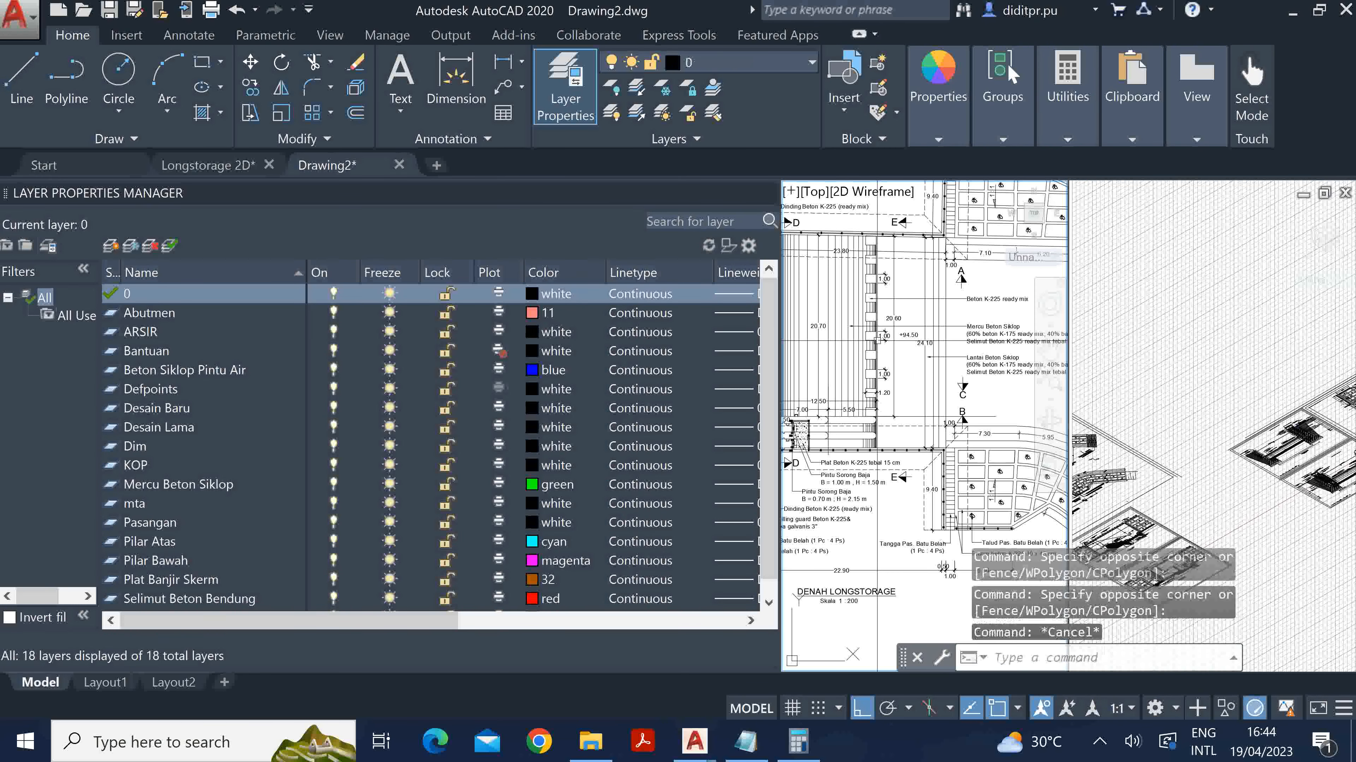
Create a new layer named Balok Peredam Energi and set its color to index color 112.
left_click(110, 246)
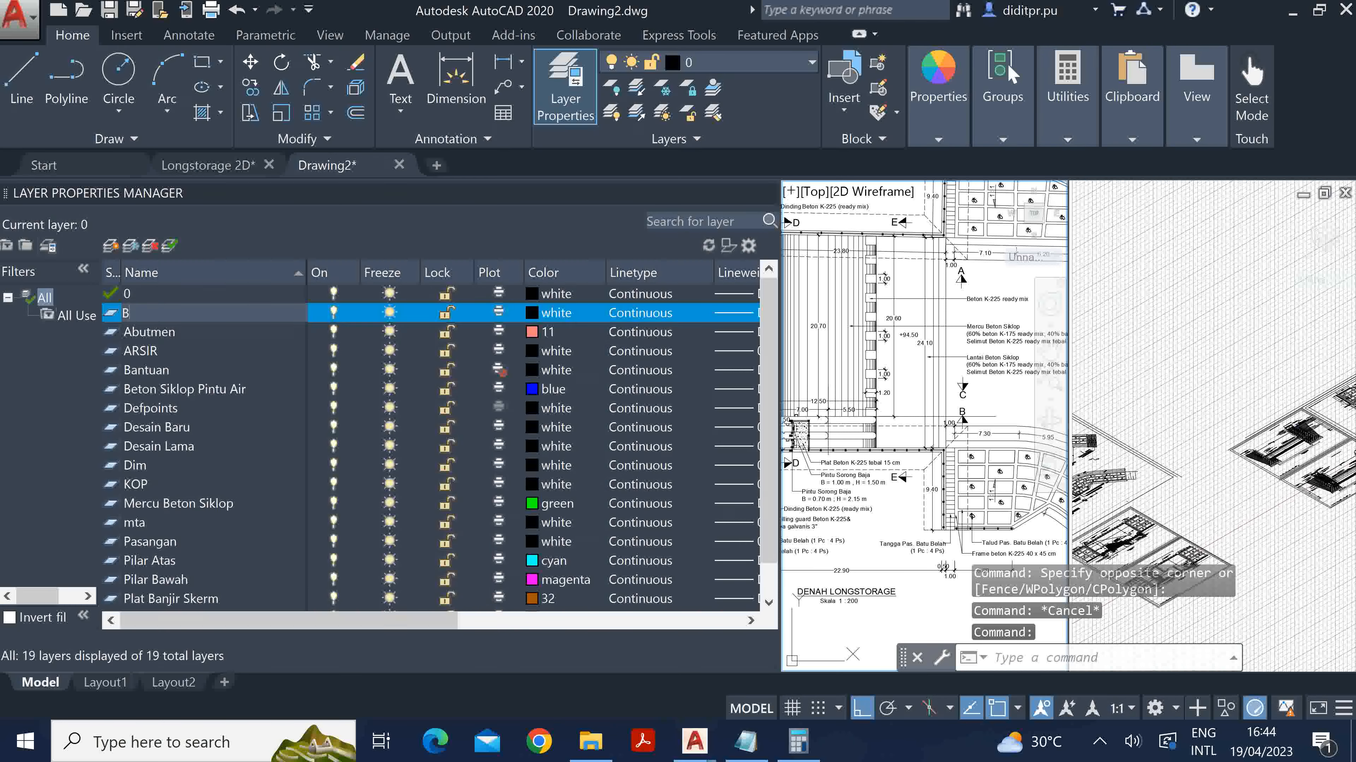
type("Balok P")
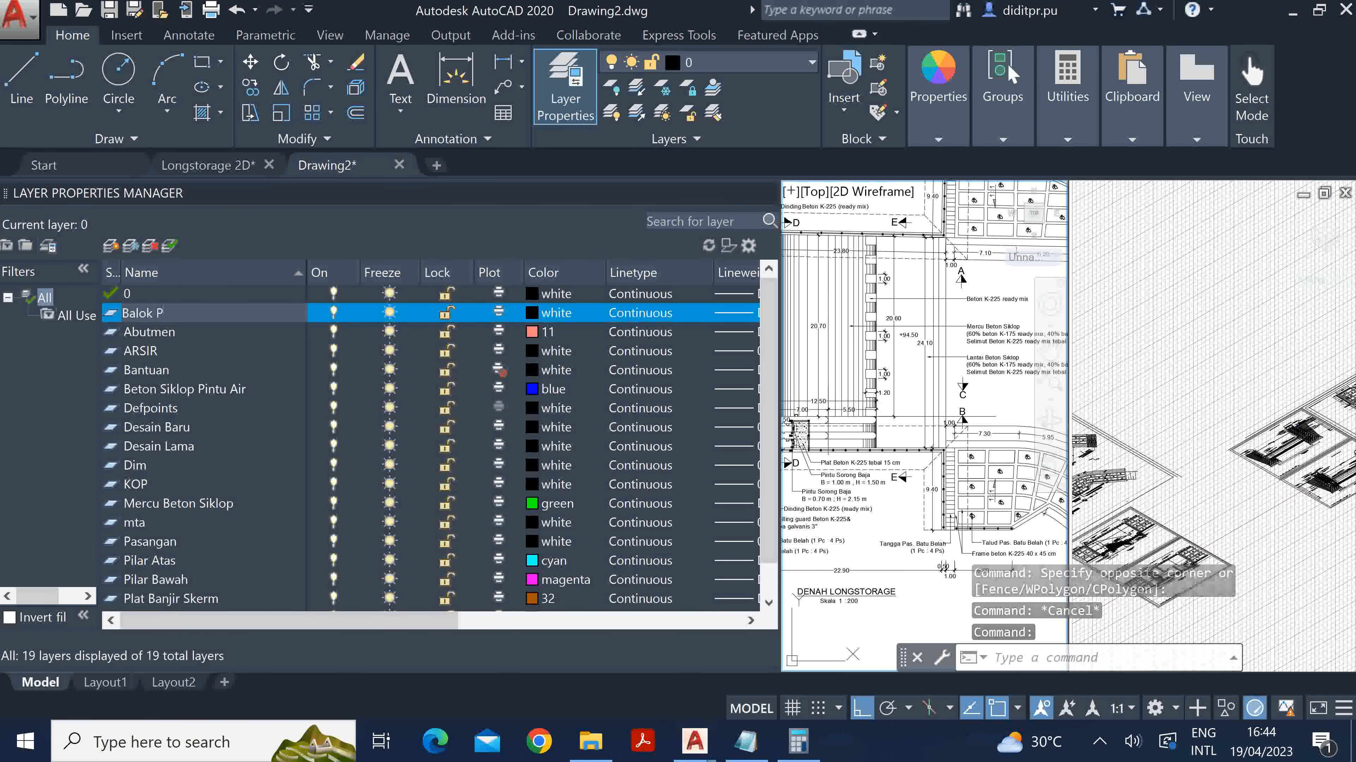
type("eredam Energi")
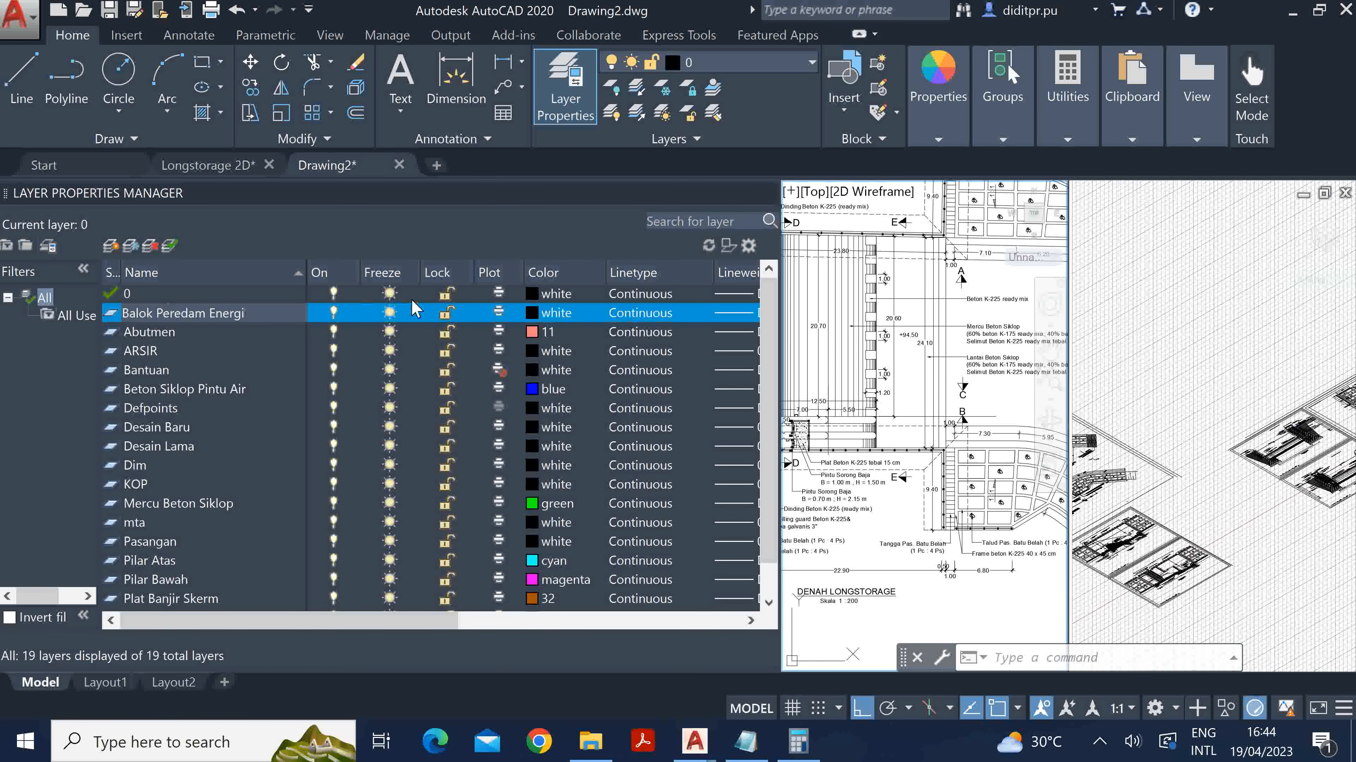
left_click(539, 314)
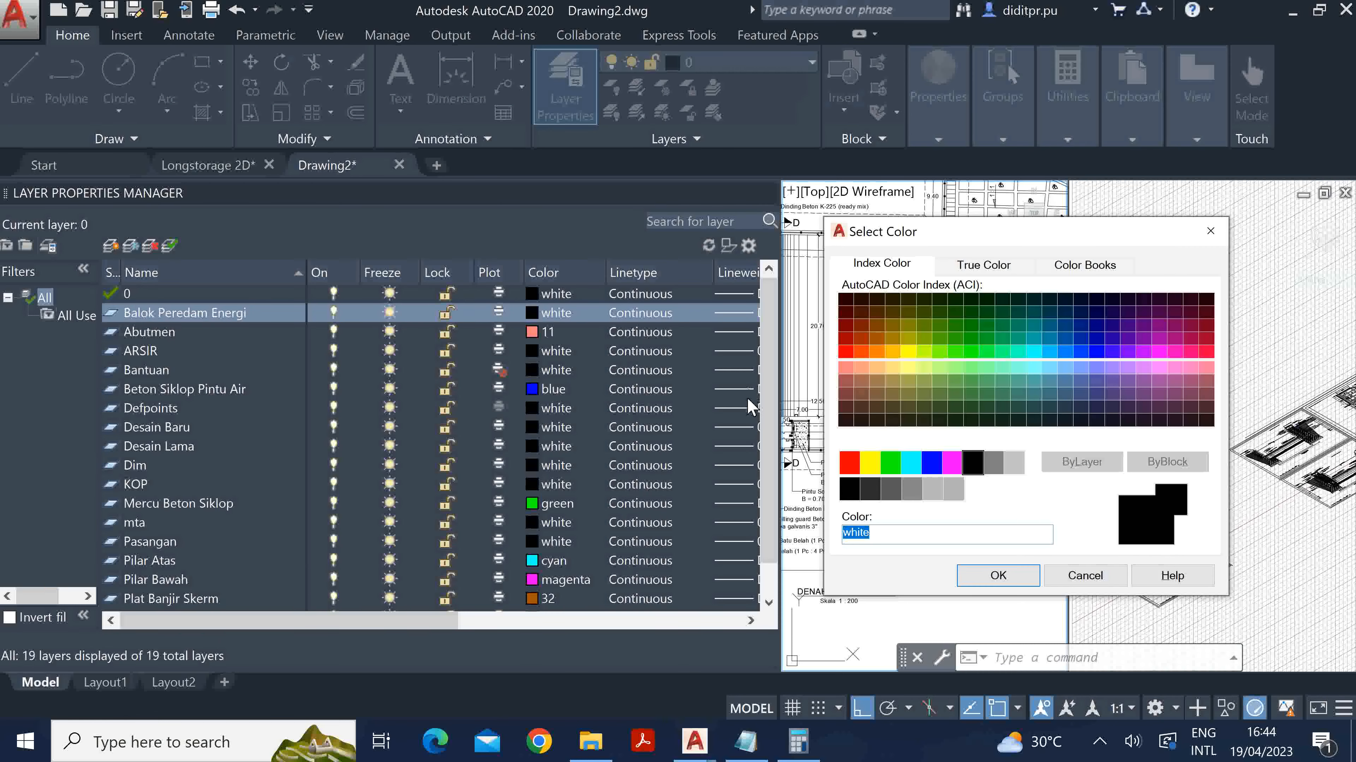
left_click(1064, 353)
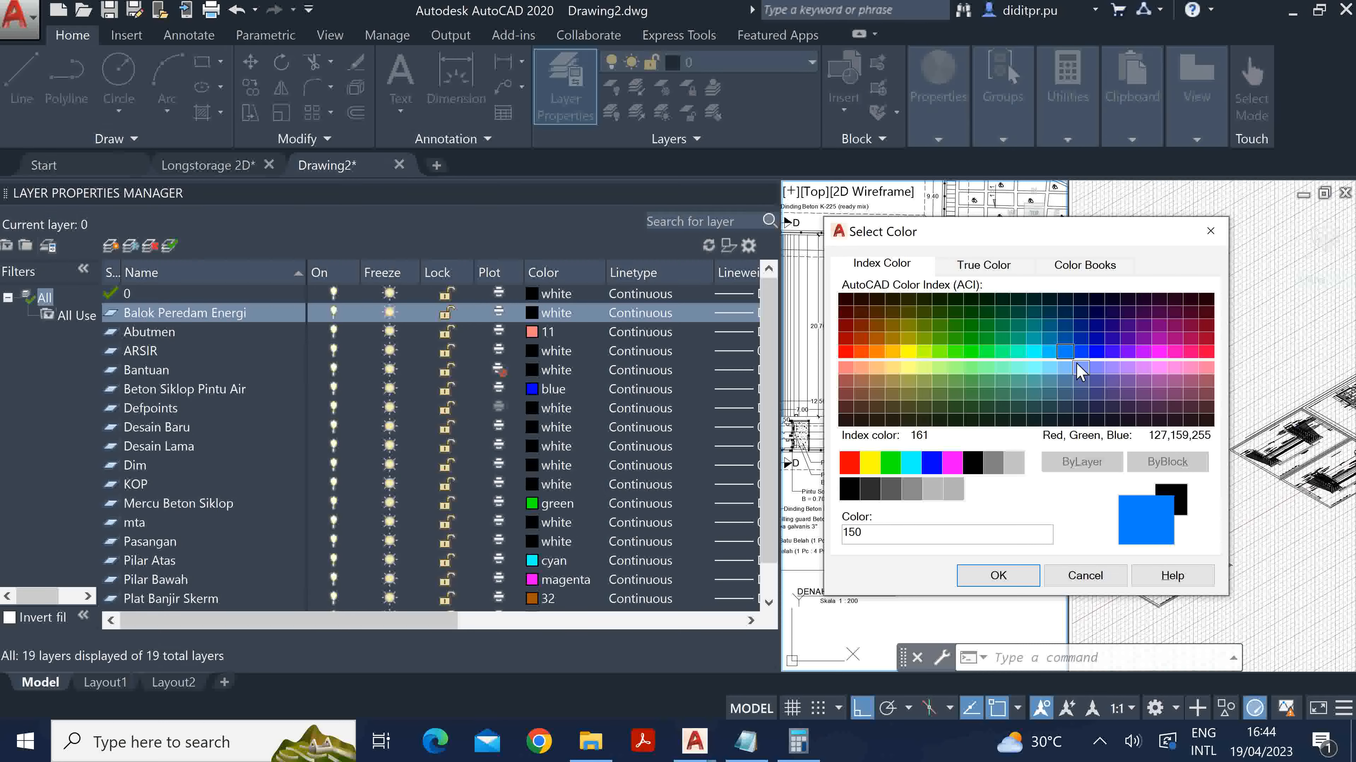
left_click(1077, 369)
left_click(1063, 368)
left_click(1049, 369)
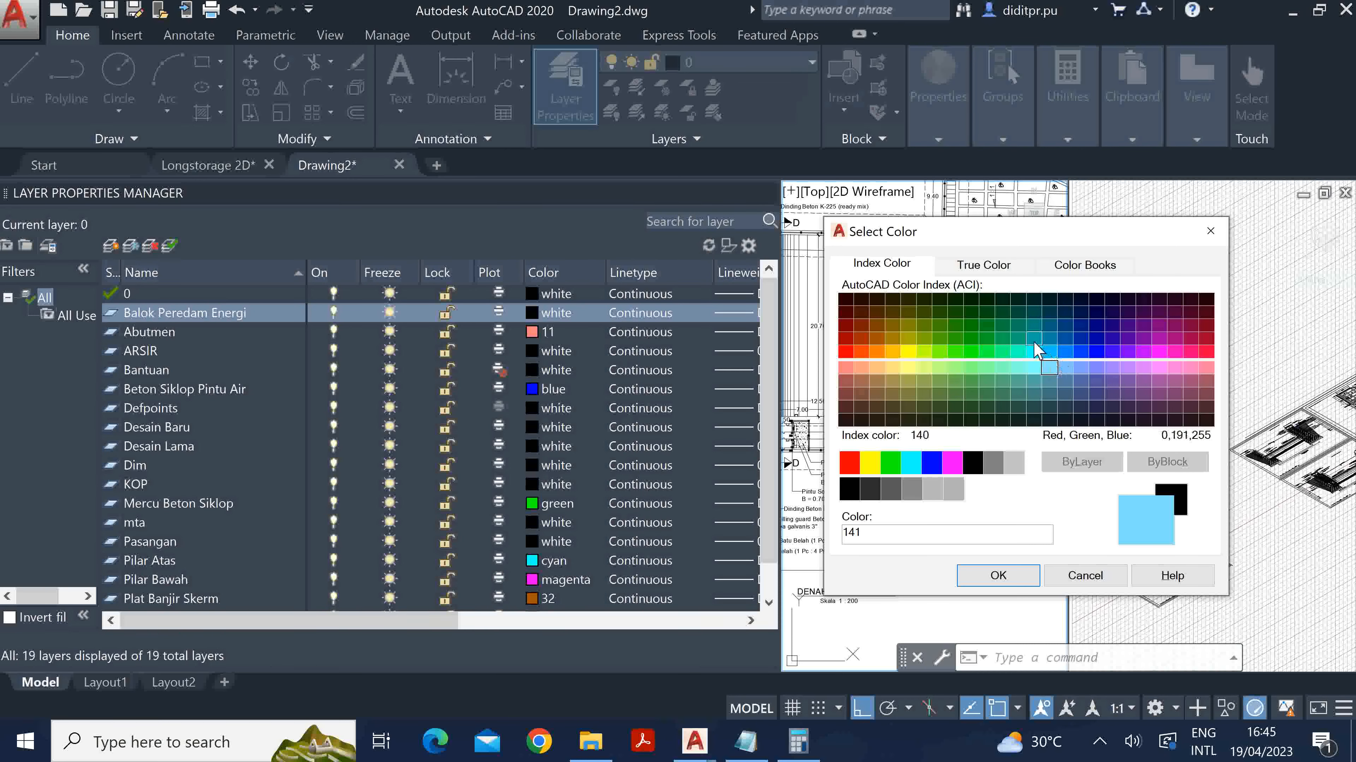
left_click(1003, 338)
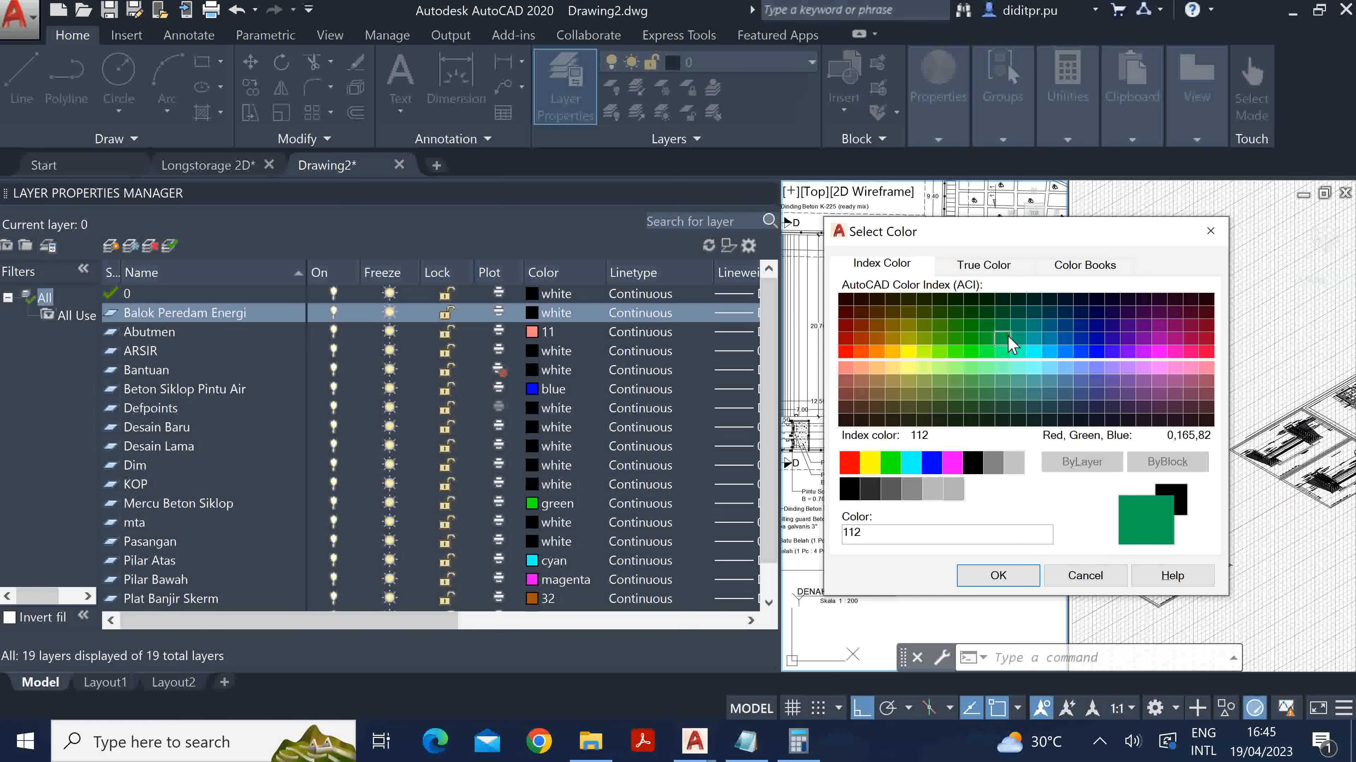
left_click(997, 575)
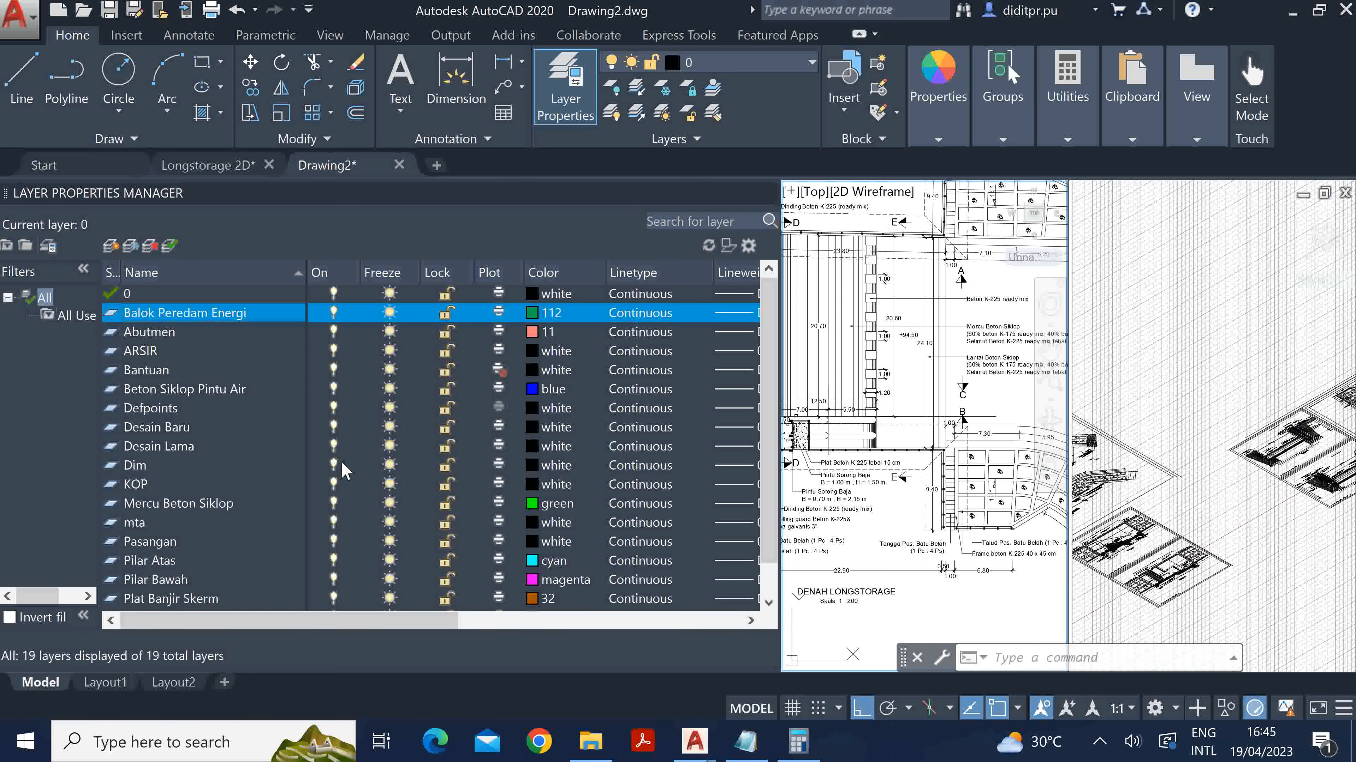
Review the loaded linetypes for layer 0 without changing them, and look over the remaining layer property columns.
left_click(640, 294)
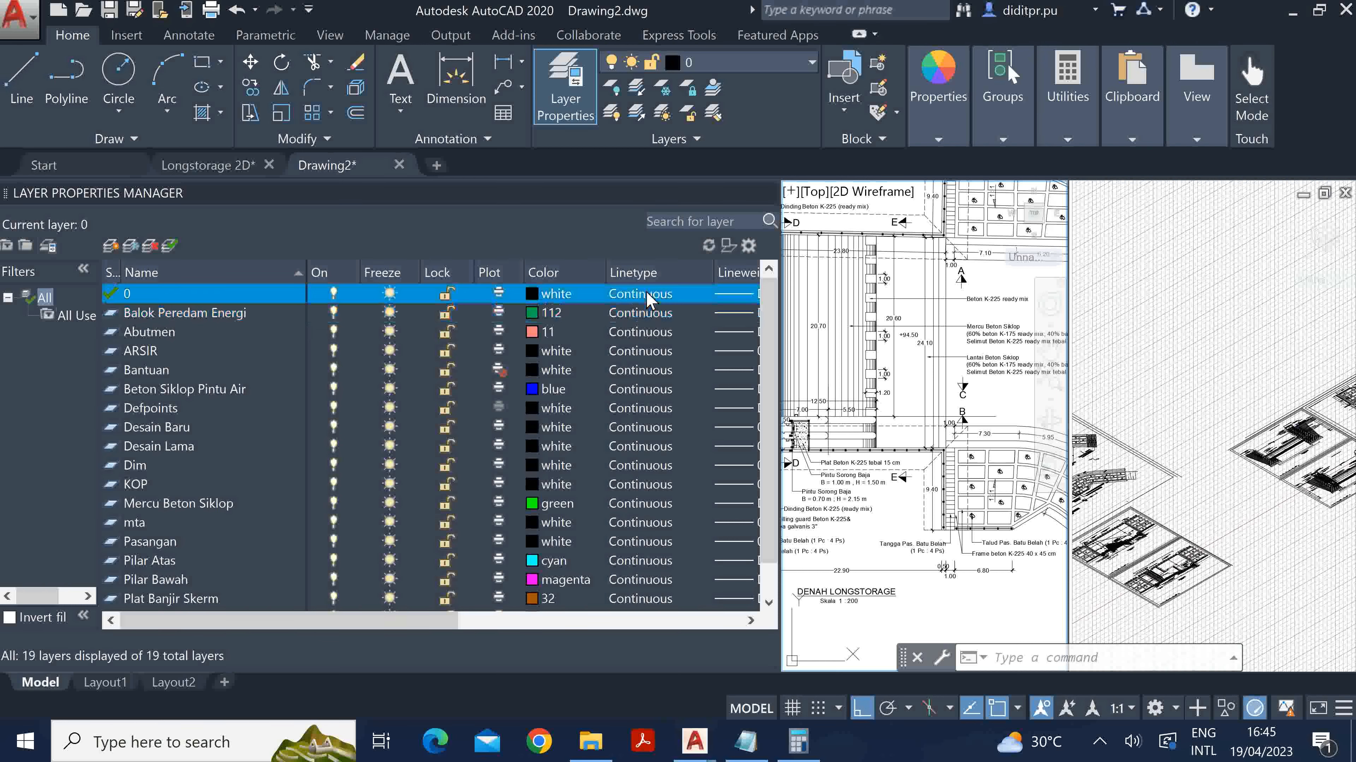
left_click(489, 329)
left_click(502, 308)
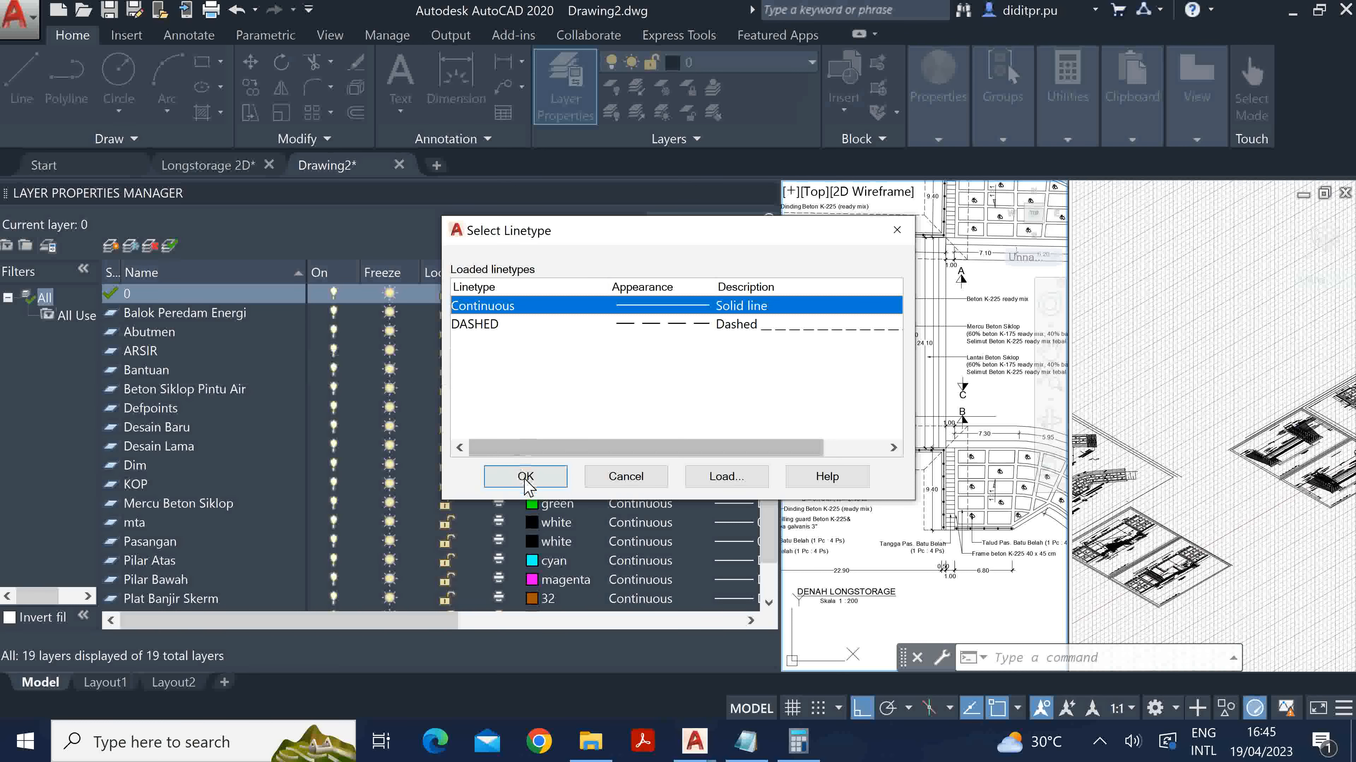
left_click(626, 475)
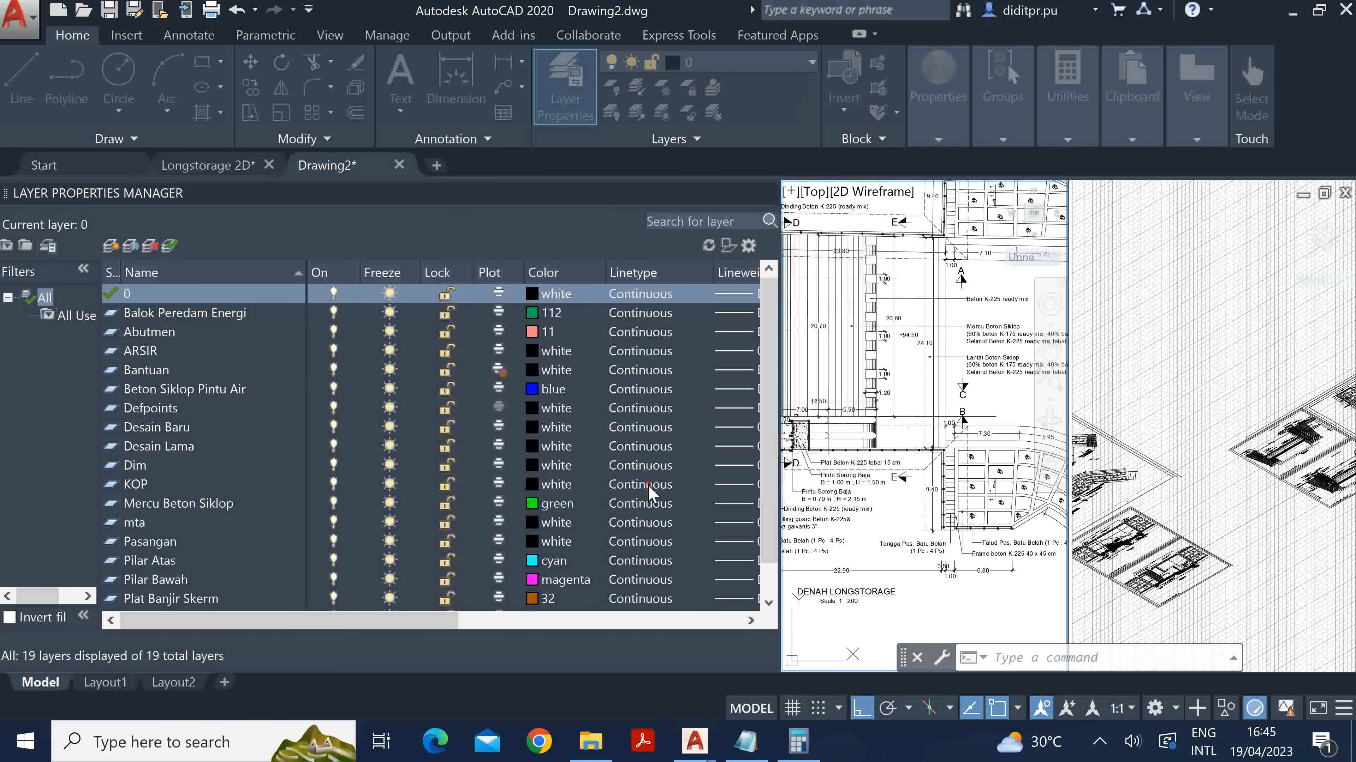
left_click_drag(445, 622, 571, 646)
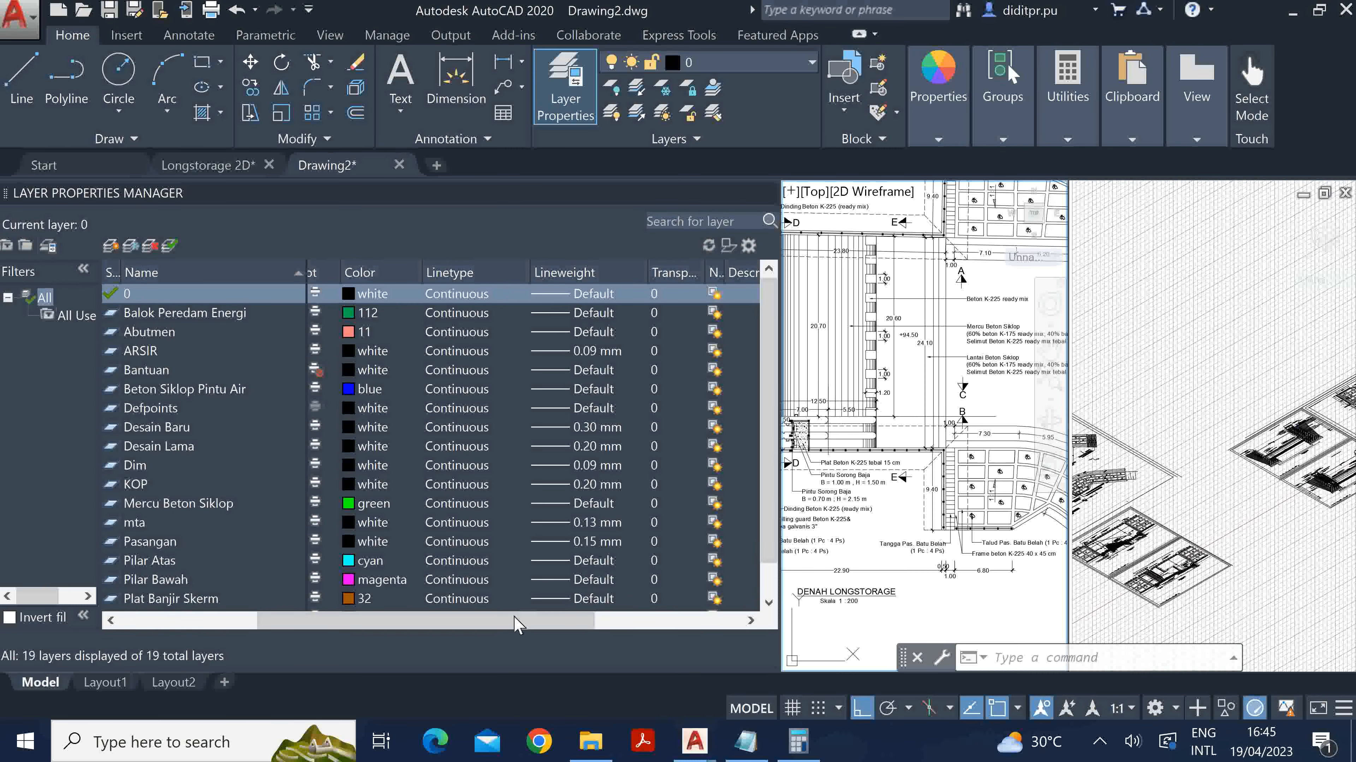
left_click_drag(512, 630, 374, 626)
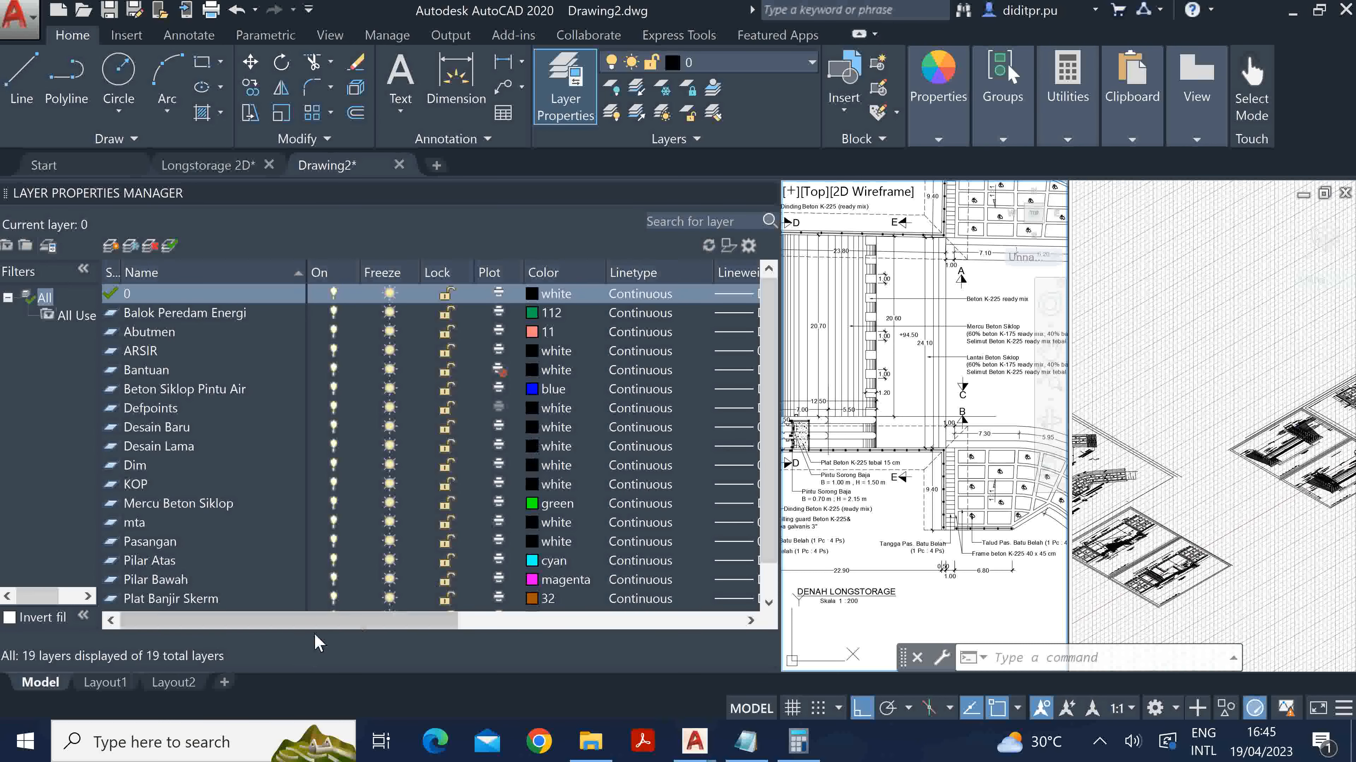
Go through the layers one by one from Balok Peredam Energi down to Desain Lama.
left_click(181, 313)
left_click(166, 332)
left_click(151, 351)
left_click(153, 371)
left_click(152, 390)
left_click(150, 418)
left_click(153, 427)
left_click(158, 447)
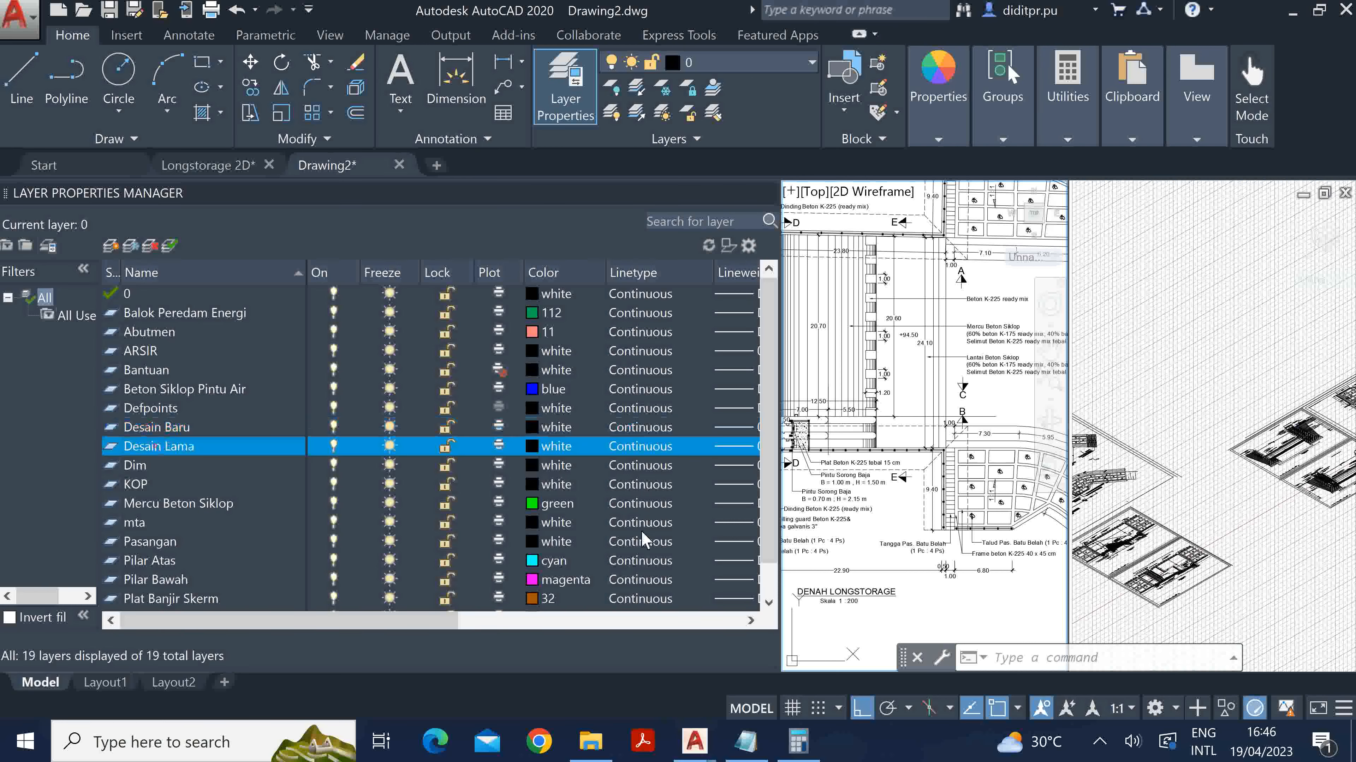
left_click(1100, 741)
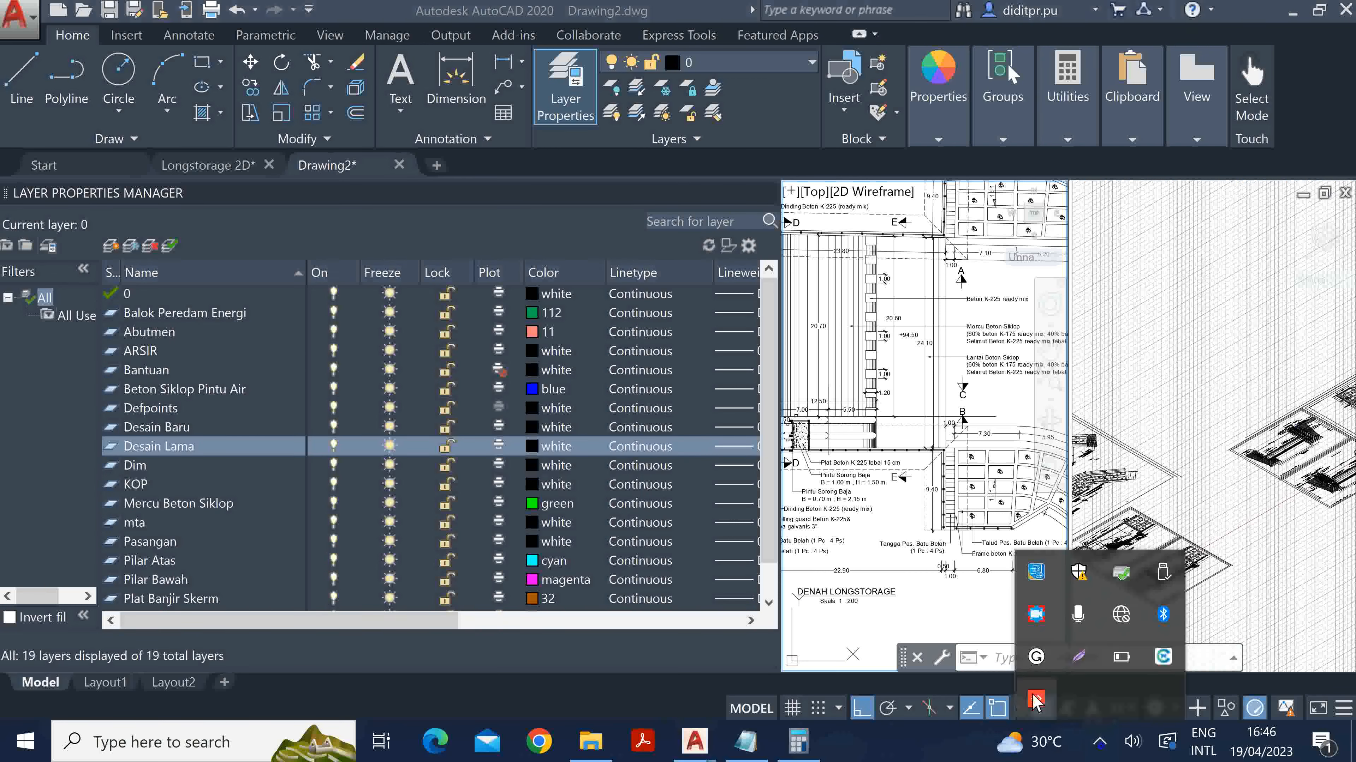
left_click(1037, 616)
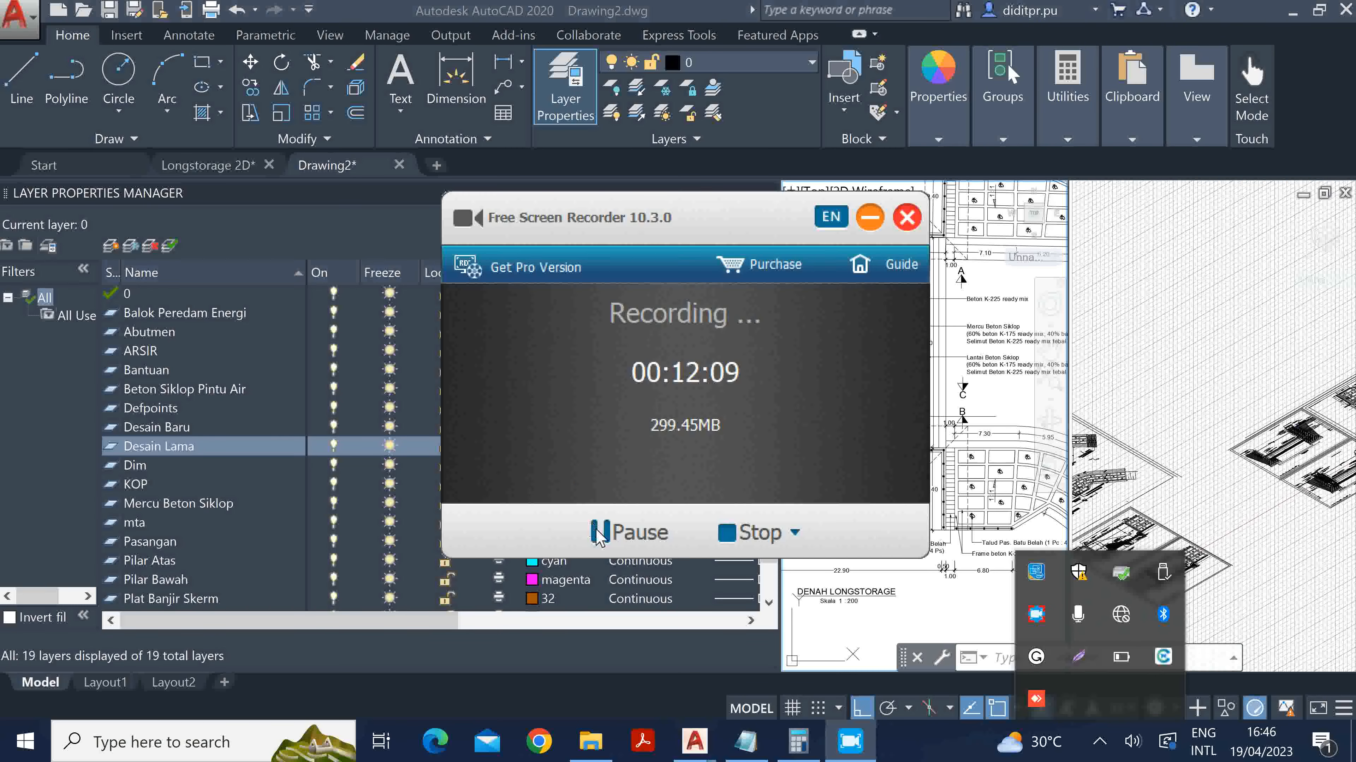
left_click(870, 217)
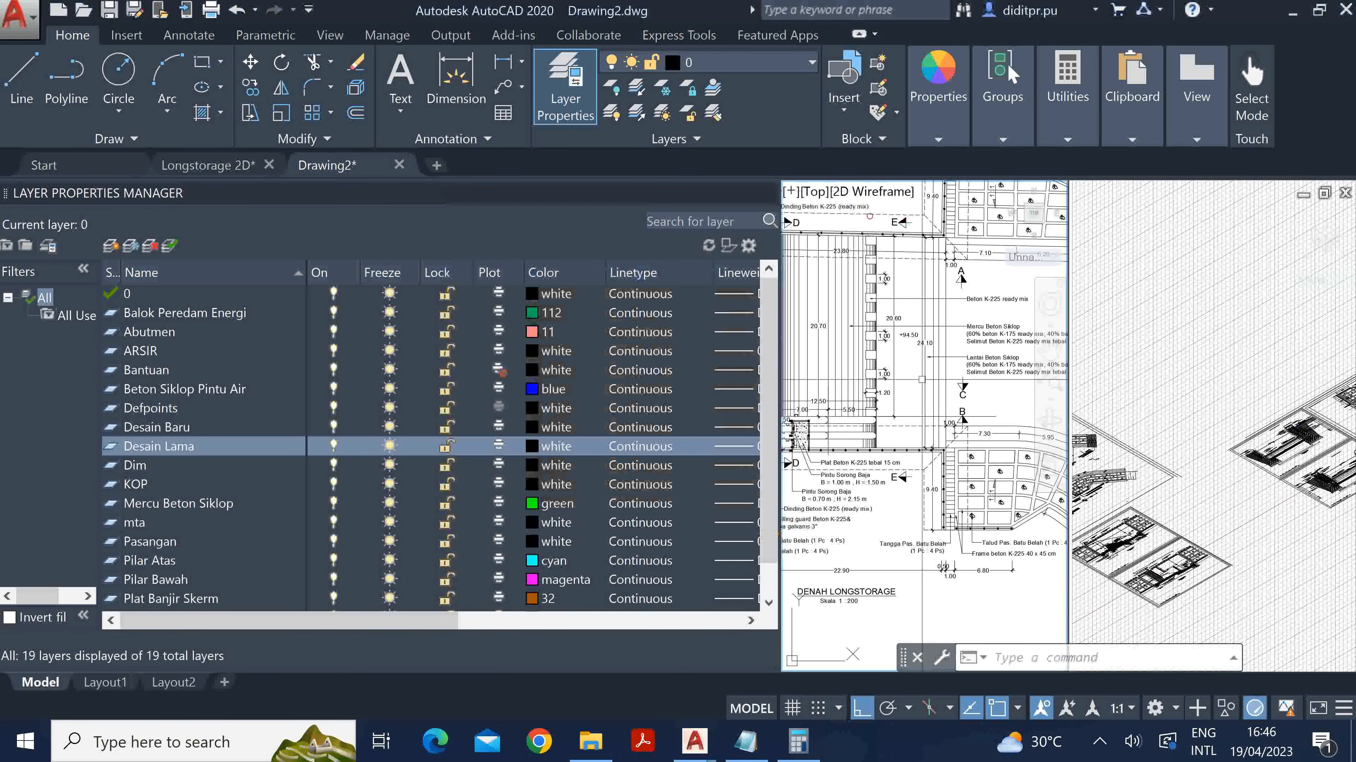
left_click(535, 207)
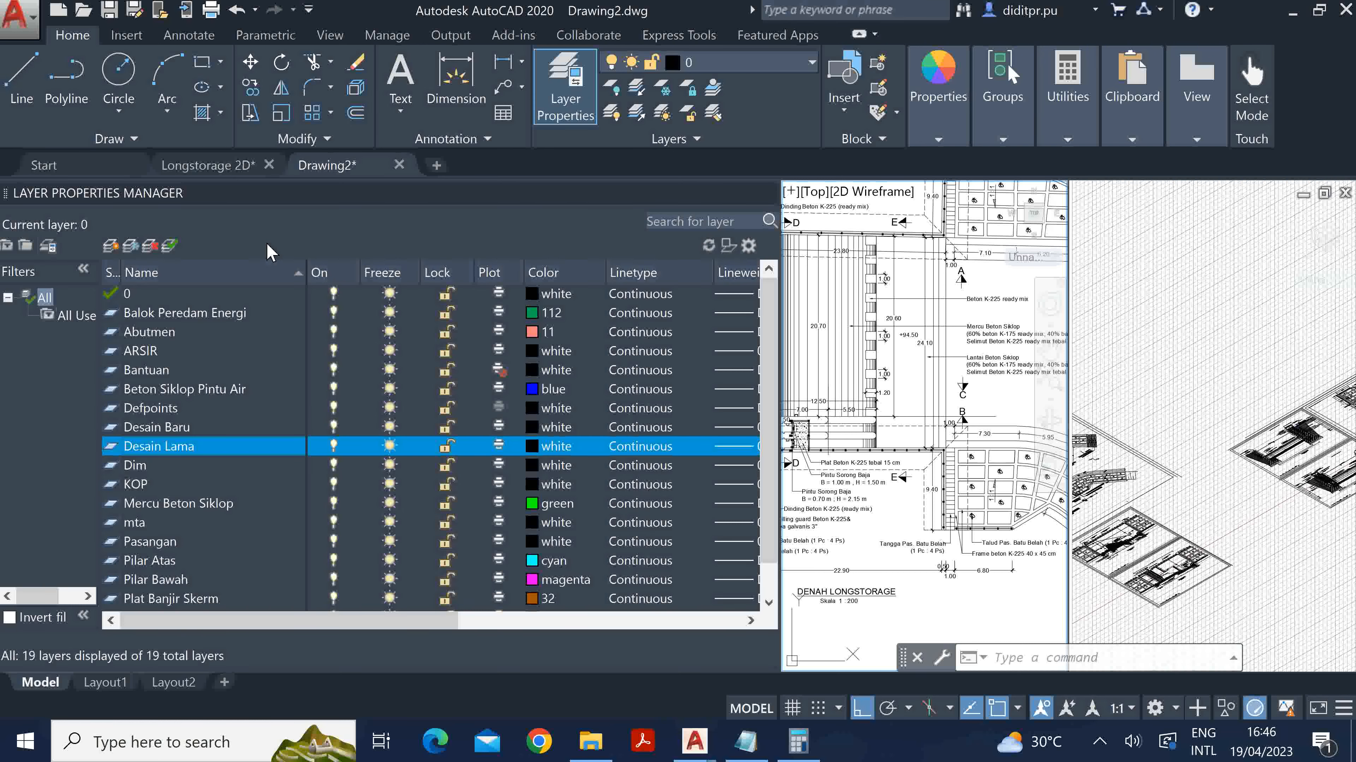
Review the Balok Peredam Energi, Abutmen and ARSIR layers in the list, and return to Balok Peredam Energi.
left_click(213, 318)
left_click(169, 335)
left_click(153, 352)
left_click(162, 315)
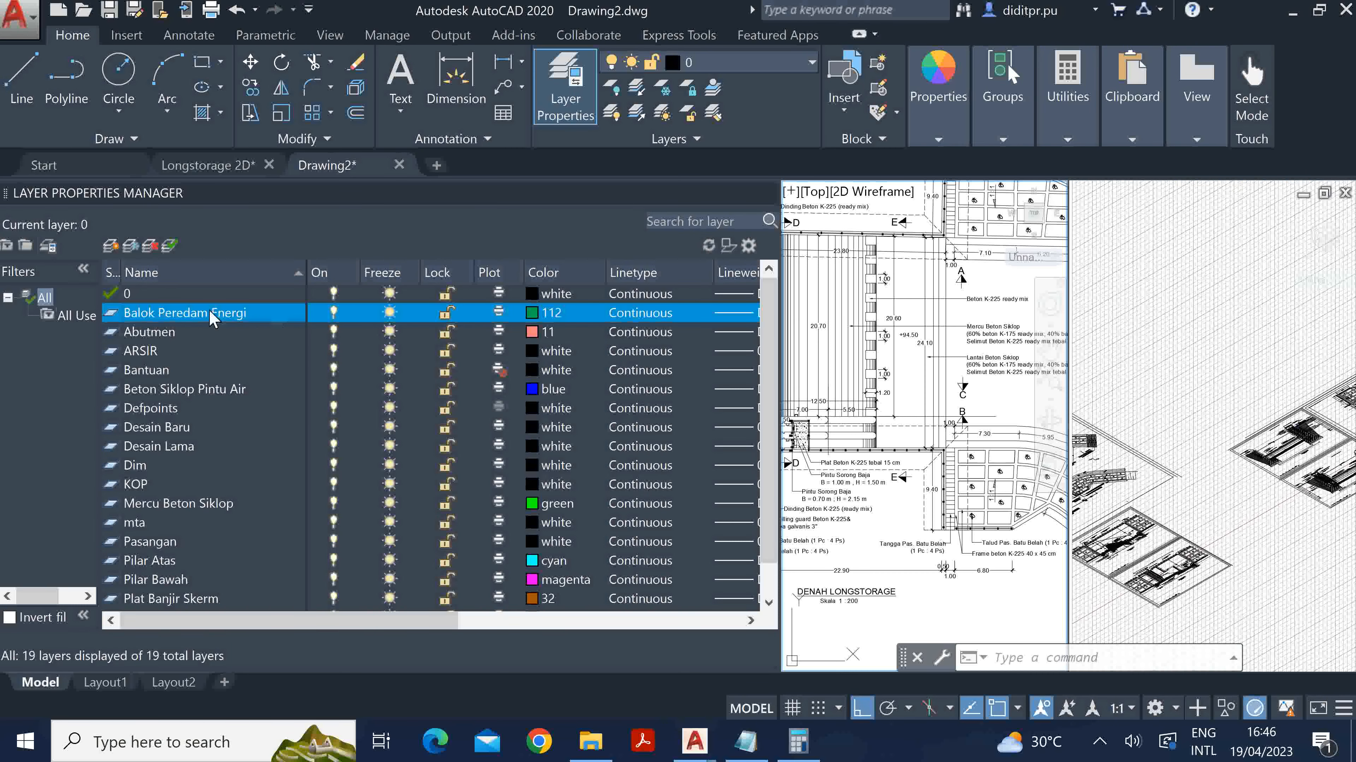
Select the Abutmen layer in the layer list and close the layer properties manager.
left_click(206, 335)
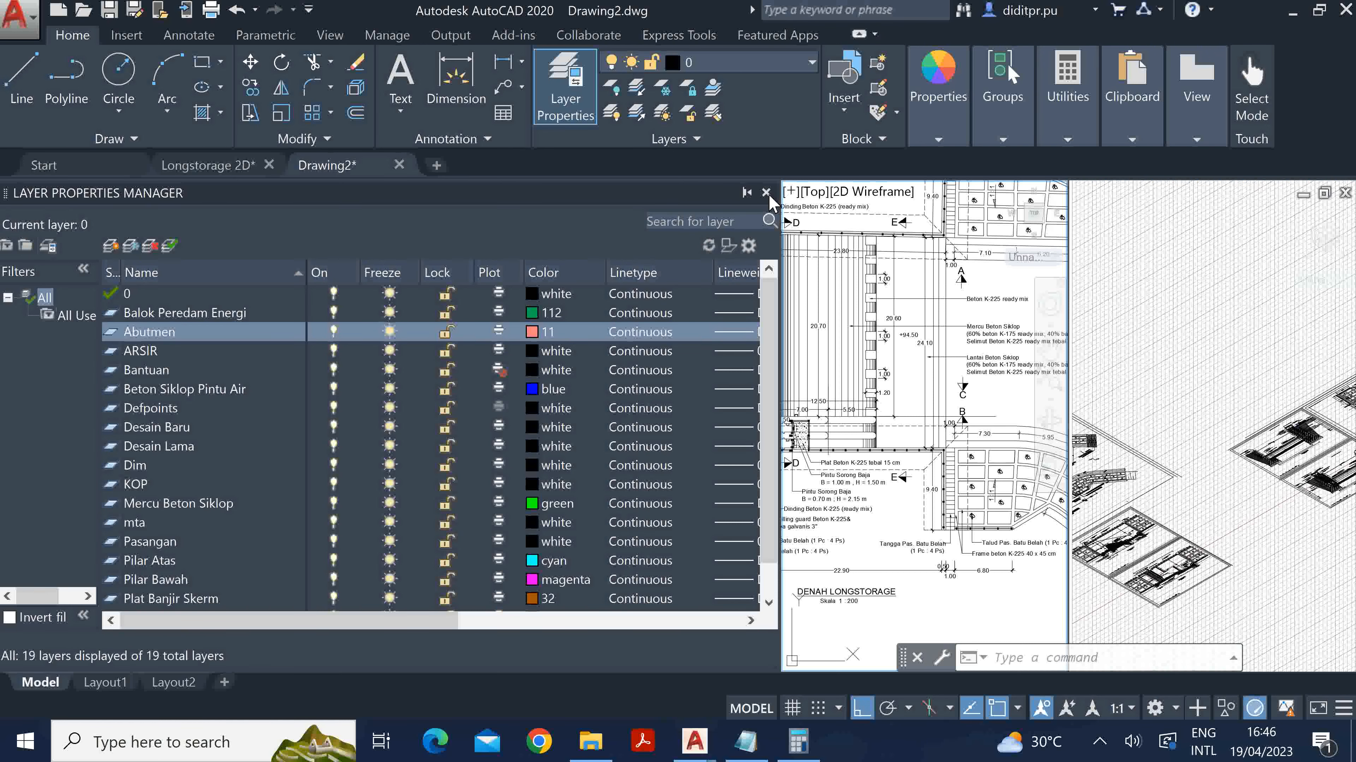
left_click(767, 194)
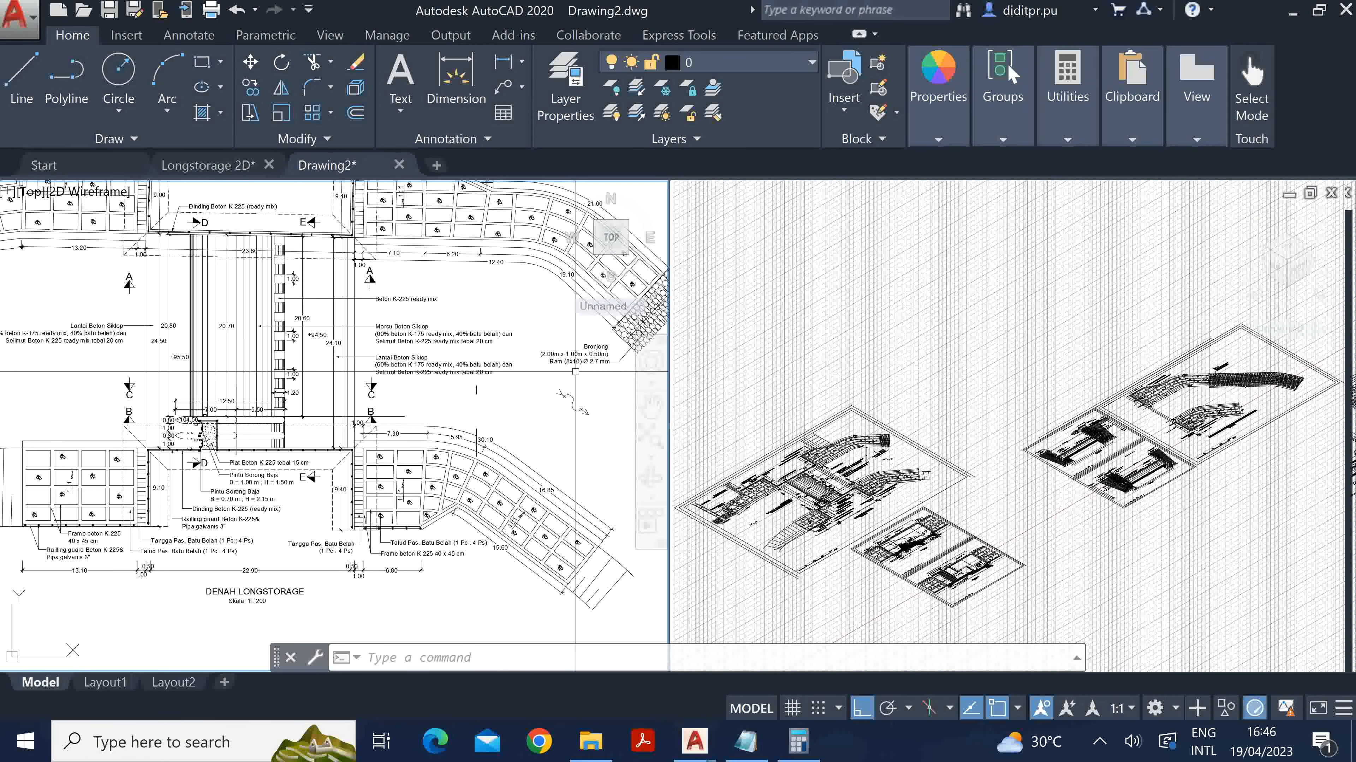
Make Selimut Beton Bendung the current layer and switch the current layer back to 0.
left_click(813, 64)
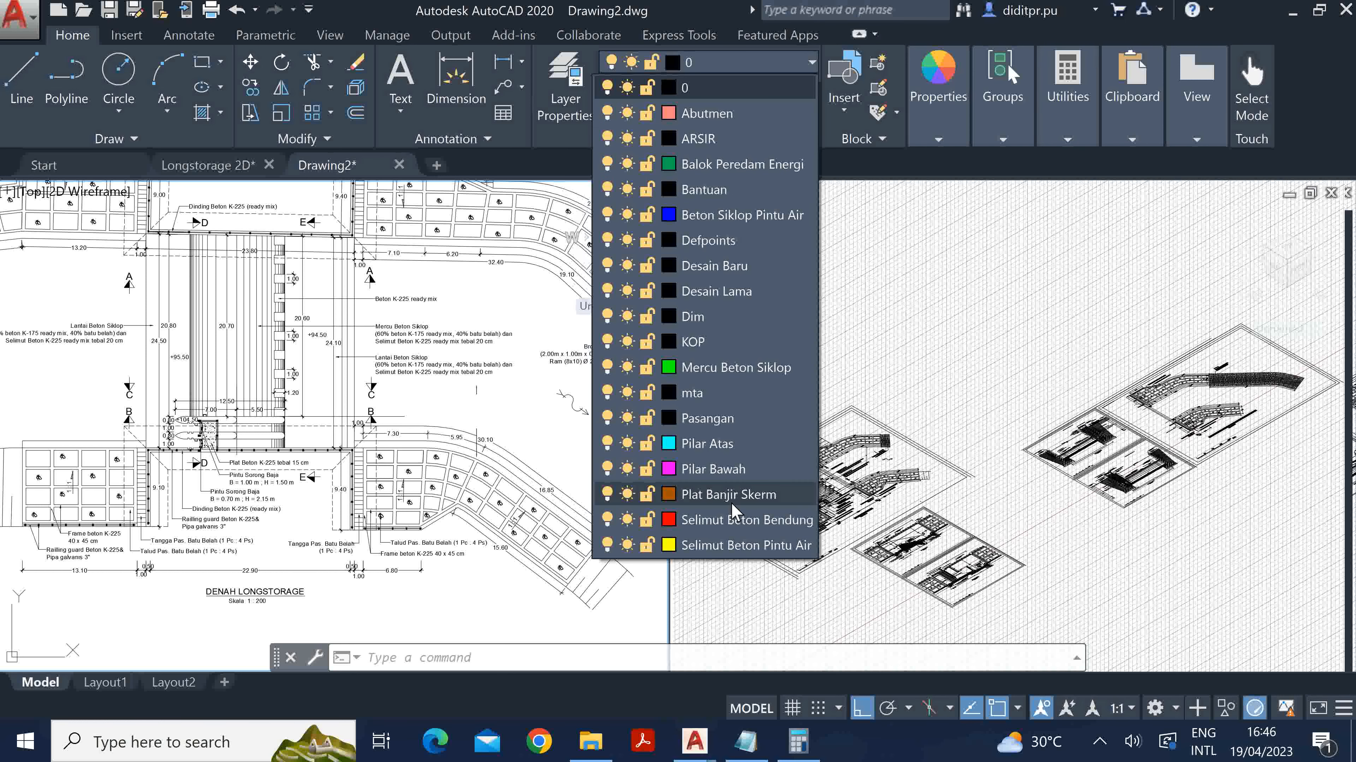
left_click(703, 521)
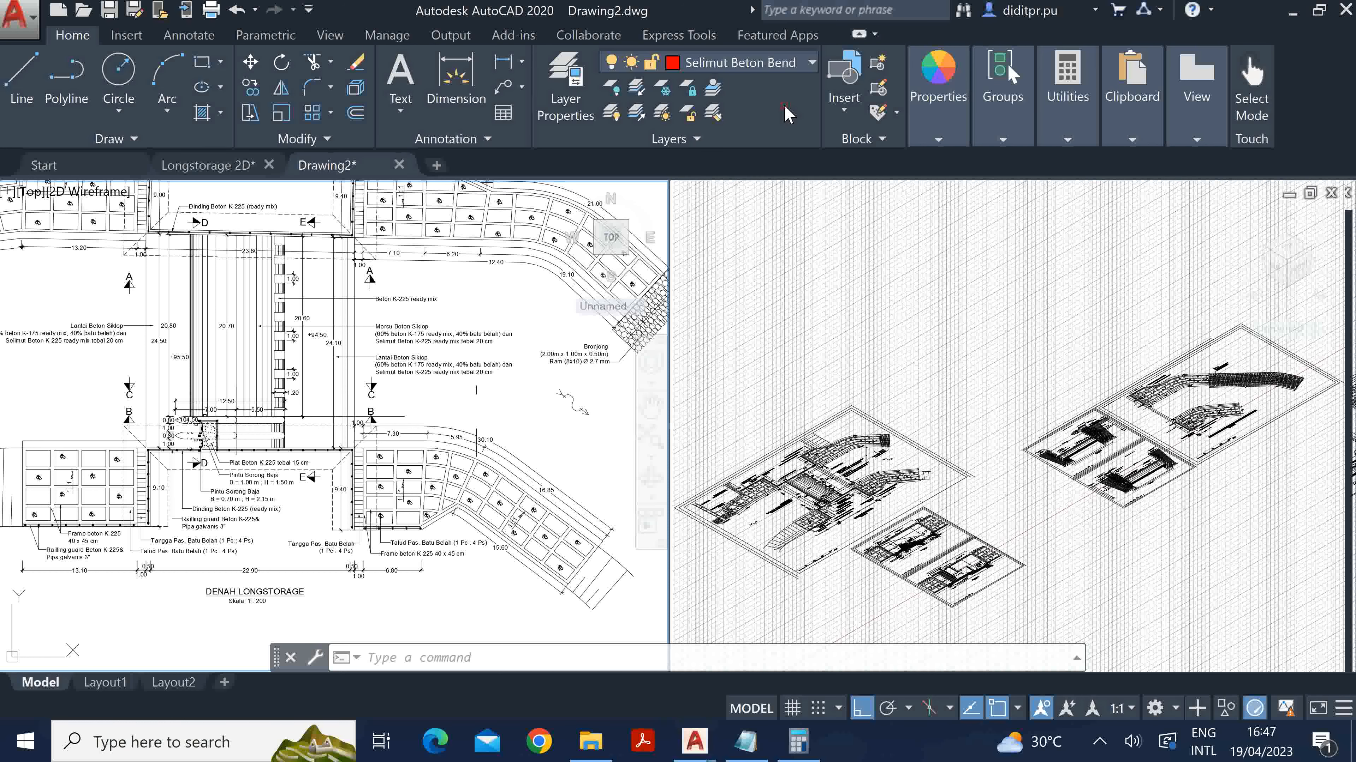
left_click(806, 72)
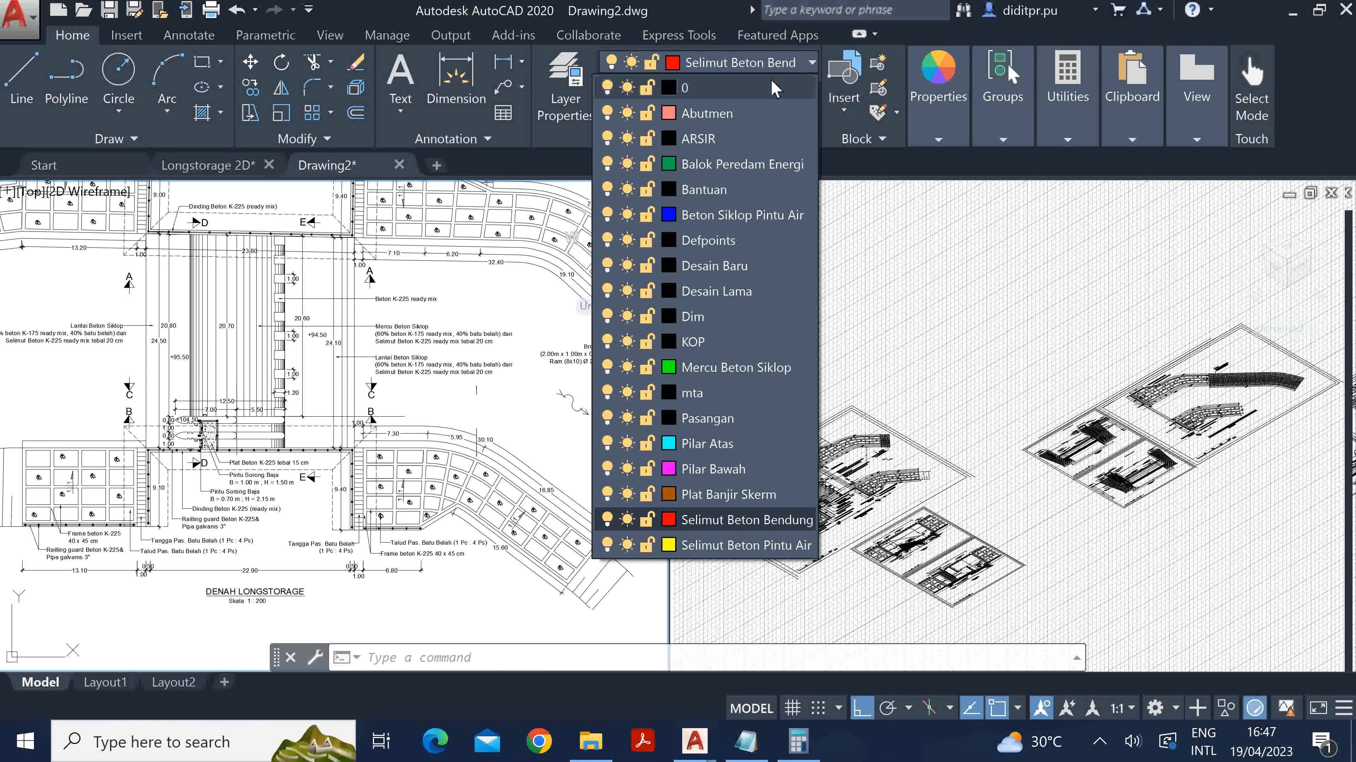
left_click(764, 90)
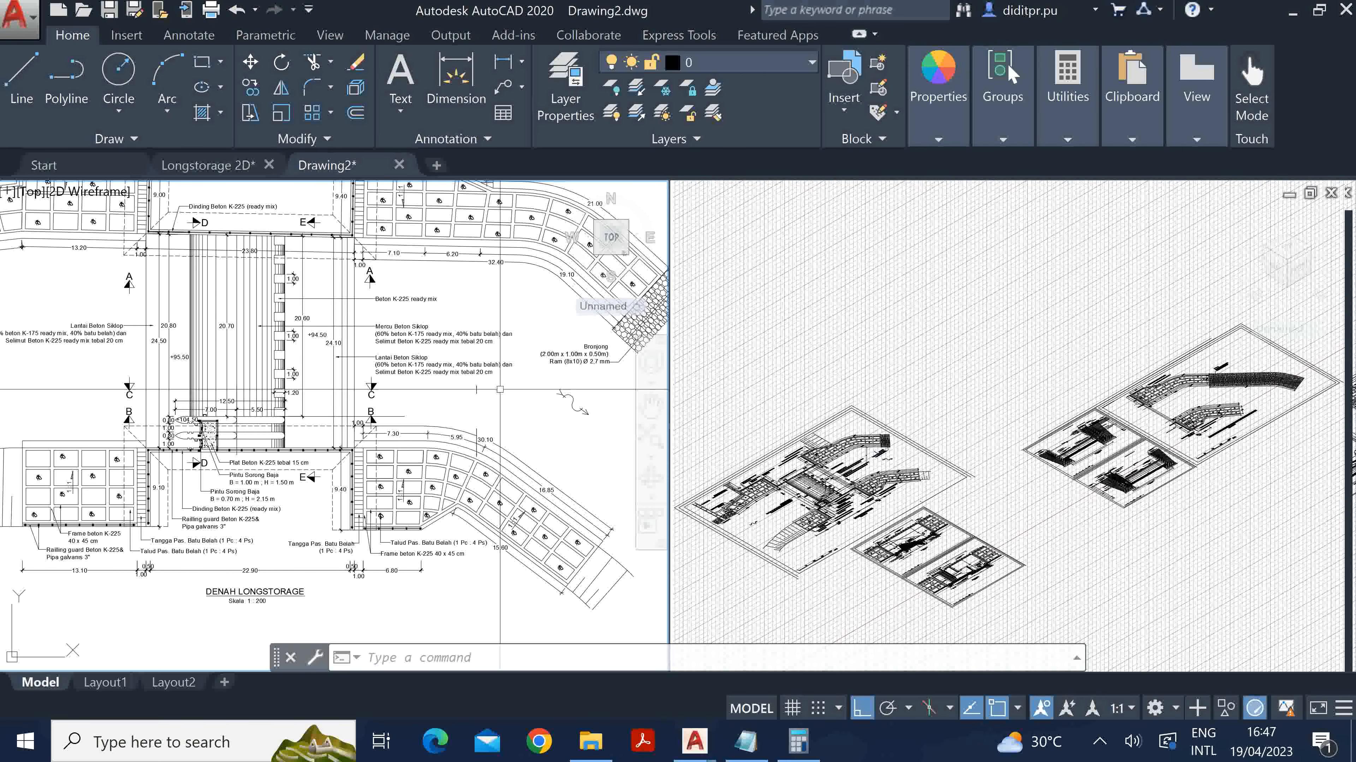
Switch to the tahap 3d bendung notes in Notepad, highlight the Membuat layer and Membuat Bendung lines, and return to the AutoCAD drawing.
middle_click_drag(530, 393, 508, 438)
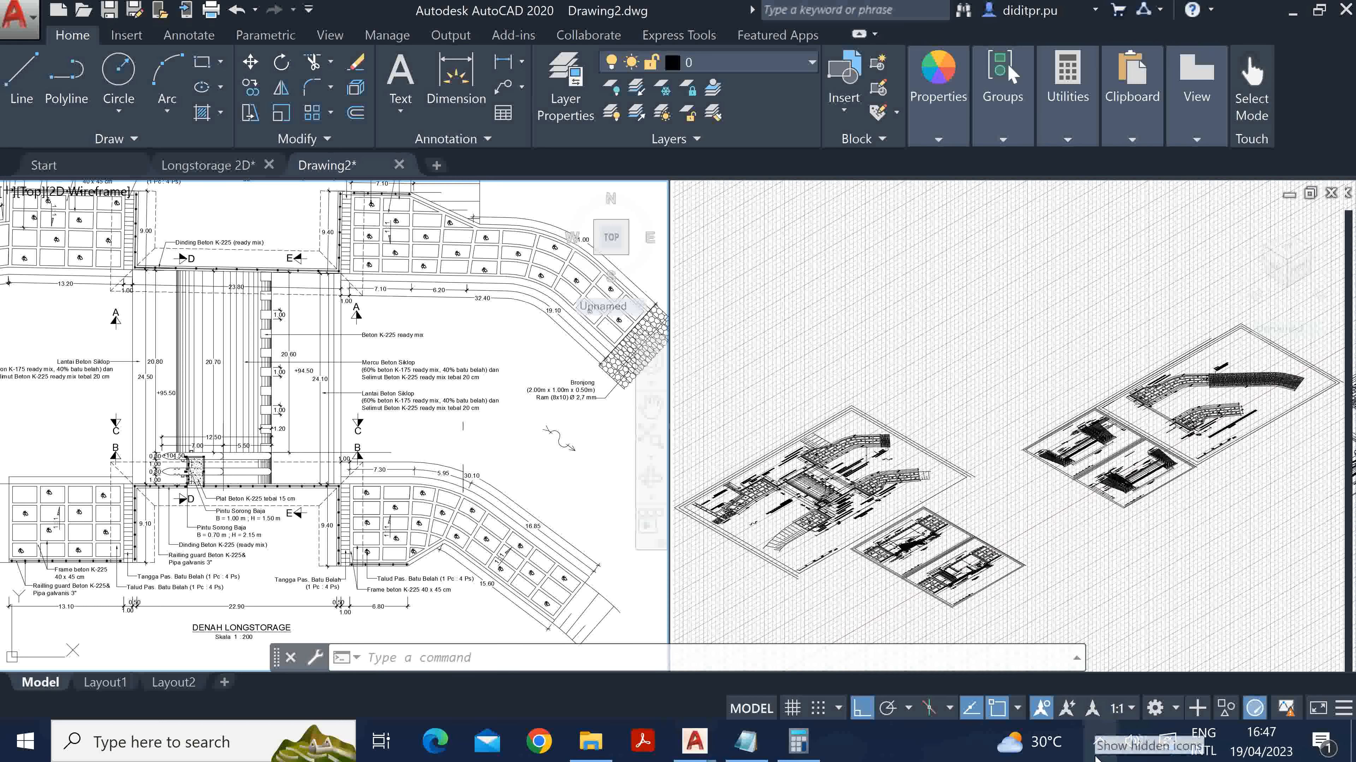
left_click(757, 750)
left_click(492, 219)
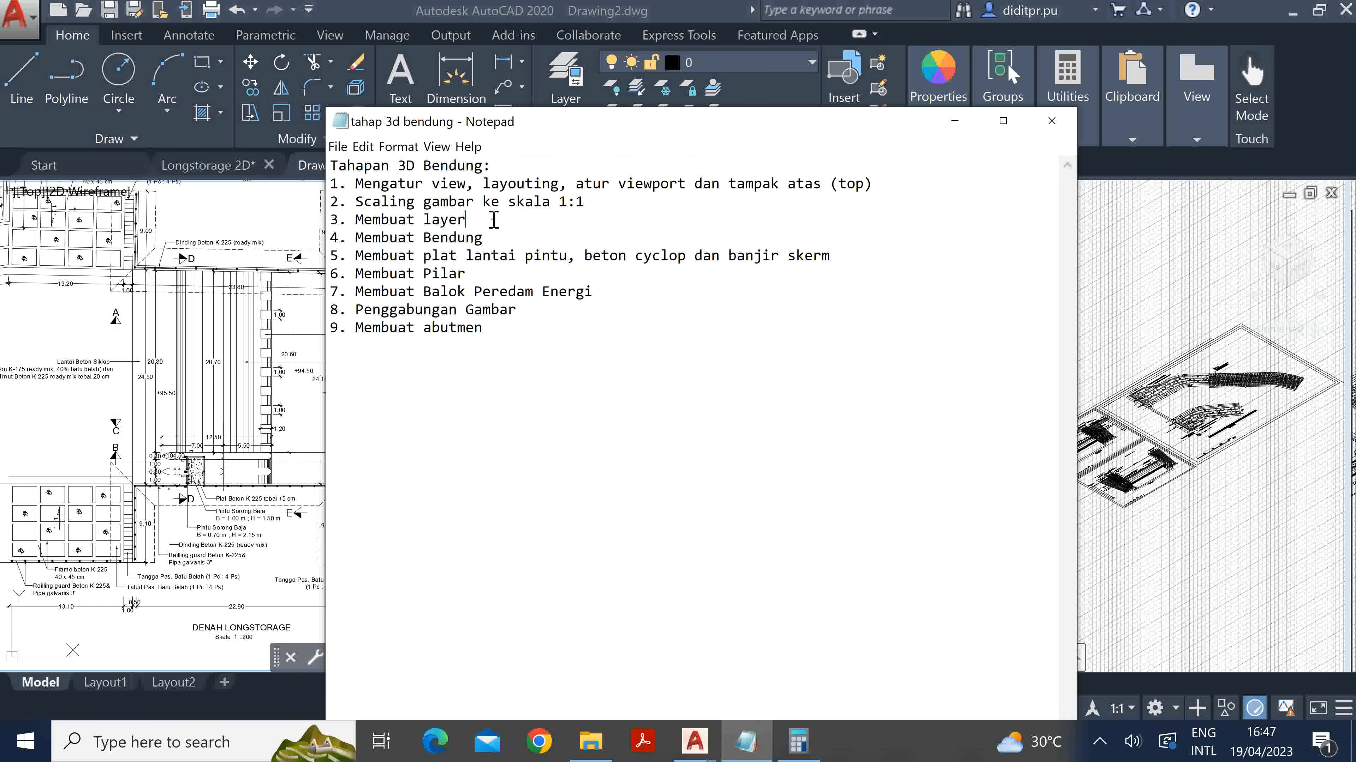
left_click_drag(460, 223, 331, 228)
left_click(588, 432)
left_click_drag(748, 123, 732, 59)
left_click_drag(478, 169, 326, 174)
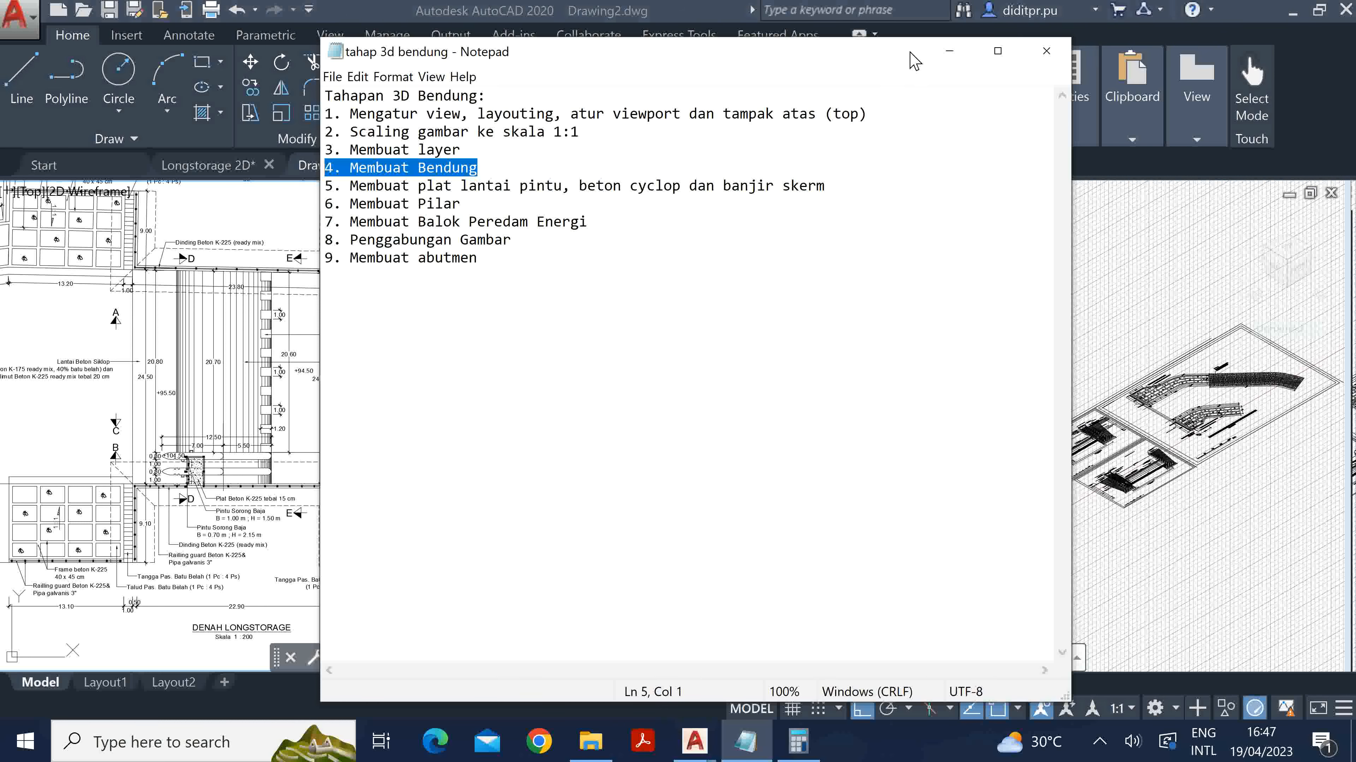
left_click(948, 56)
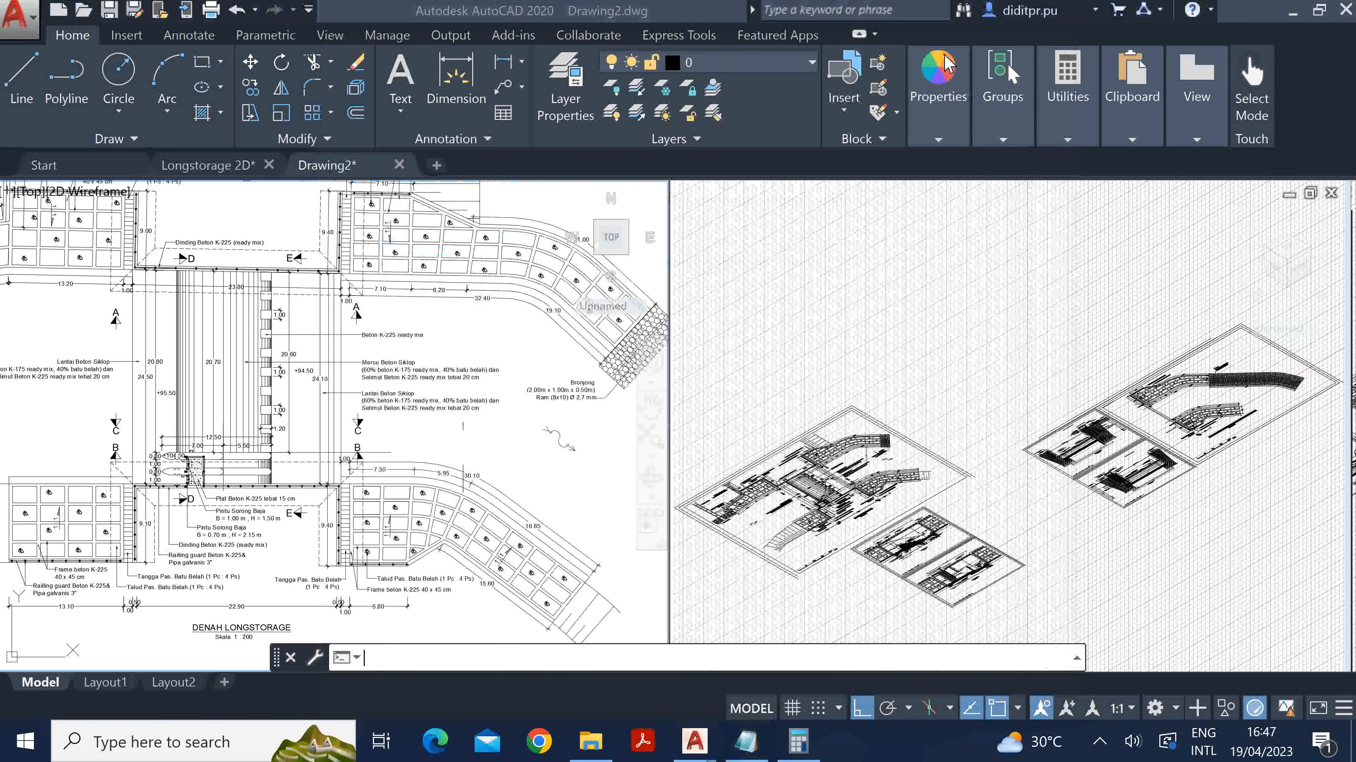